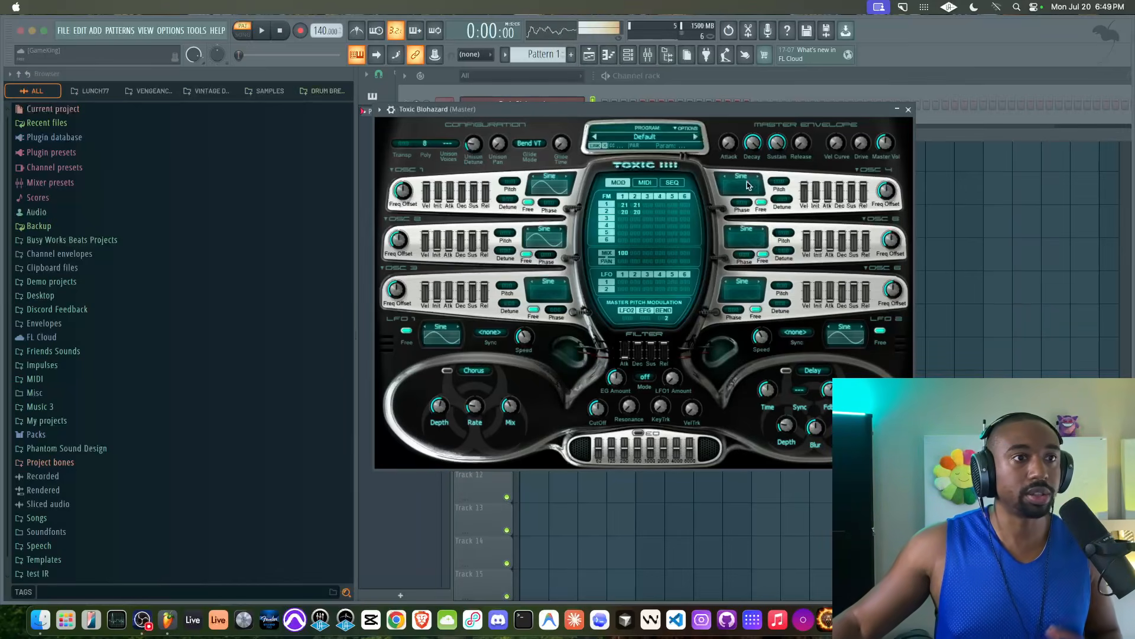
# Step: Close the Toxic Biohazard plugin window and open that channel's piano roll
pyautogui.click(909, 110)
pyautogui.rightClick(536, 103)
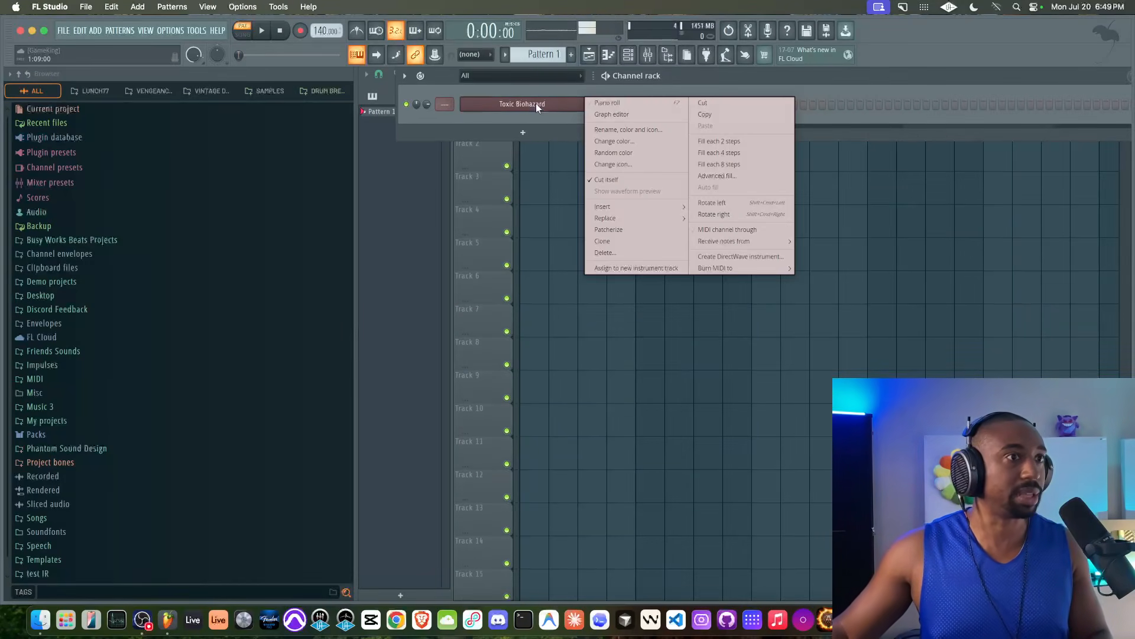
pyautogui.click(633, 56)
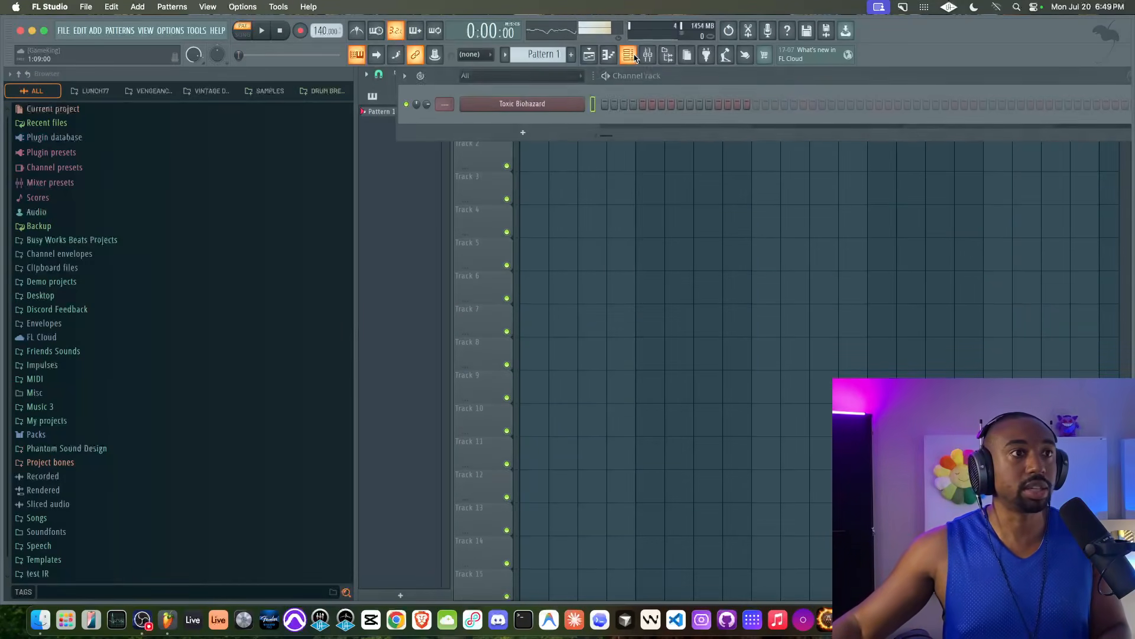
pyautogui.rightClick(532, 103)
pyautogui.click(609, 103)
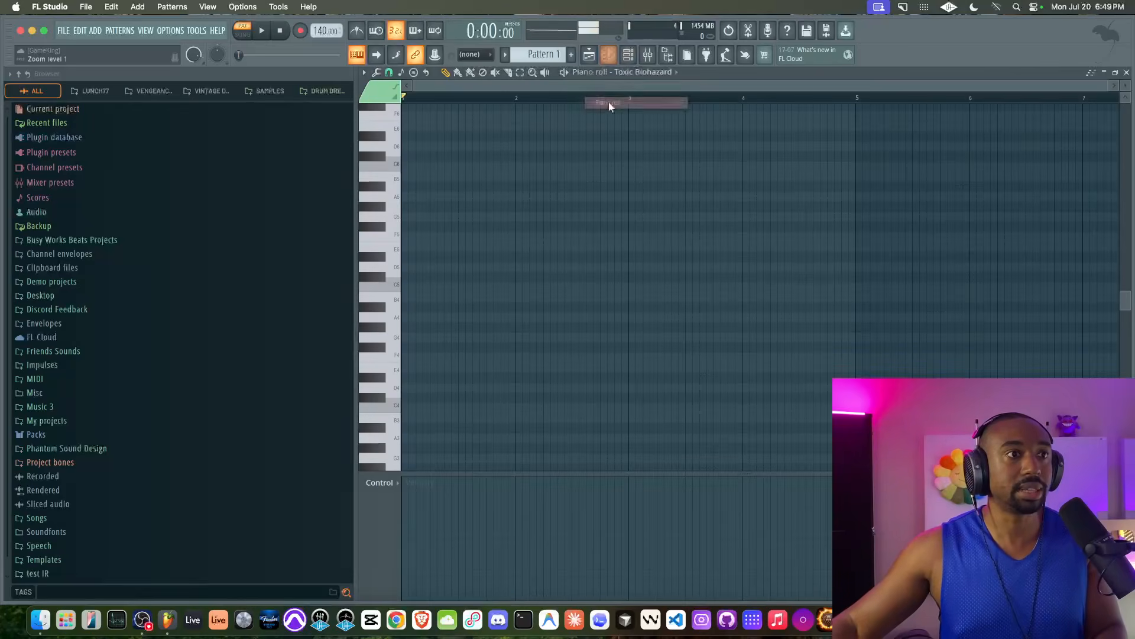
# Step: Hide the browser so the empty piano roll fills the screen width
pyautogui.click(405, 72)
pyautogui.click(400, 229)
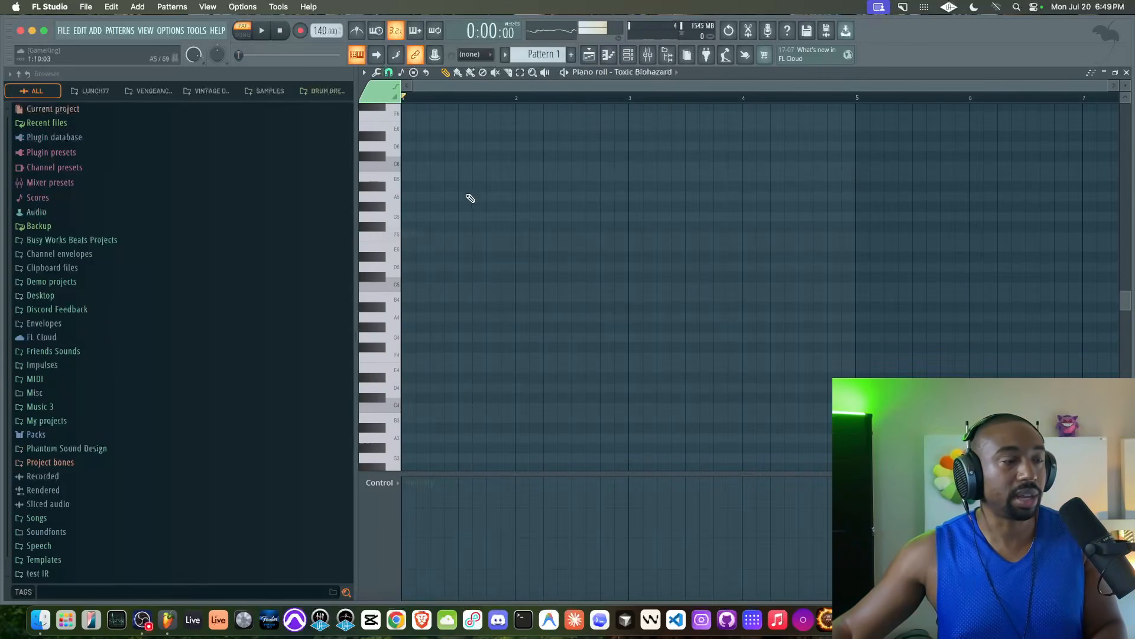
pyautogui.click(666, 56)
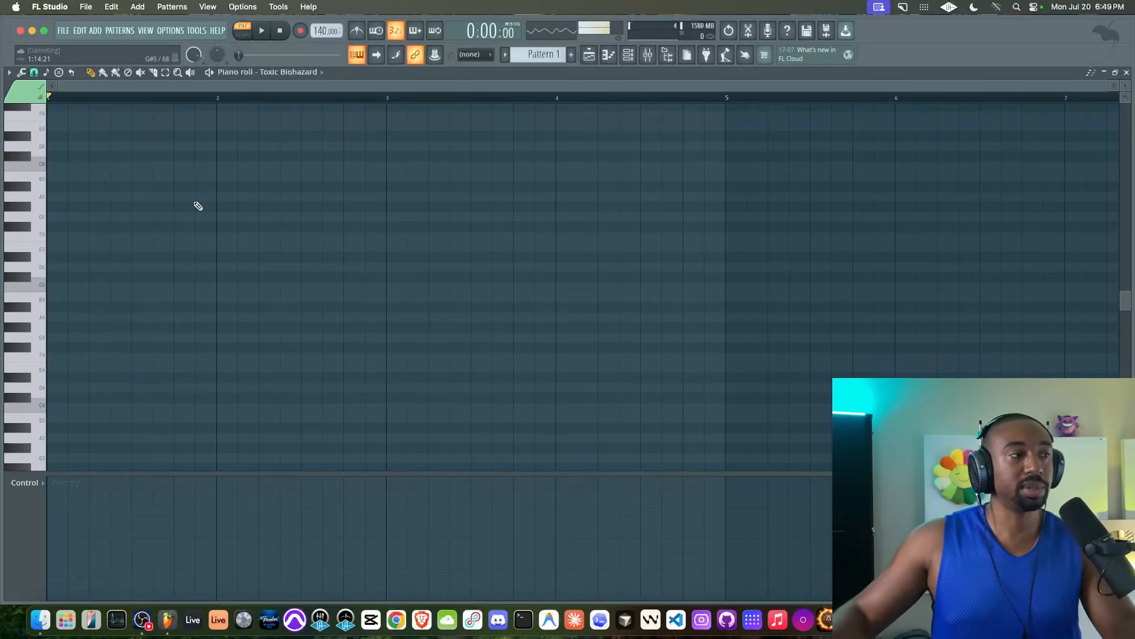
# Step: Draw E5, G5, B5 and E4 notes at the start of bar 1
pyautogui.moveTo(67, 245); pyautogui.dragTo(198, 246)
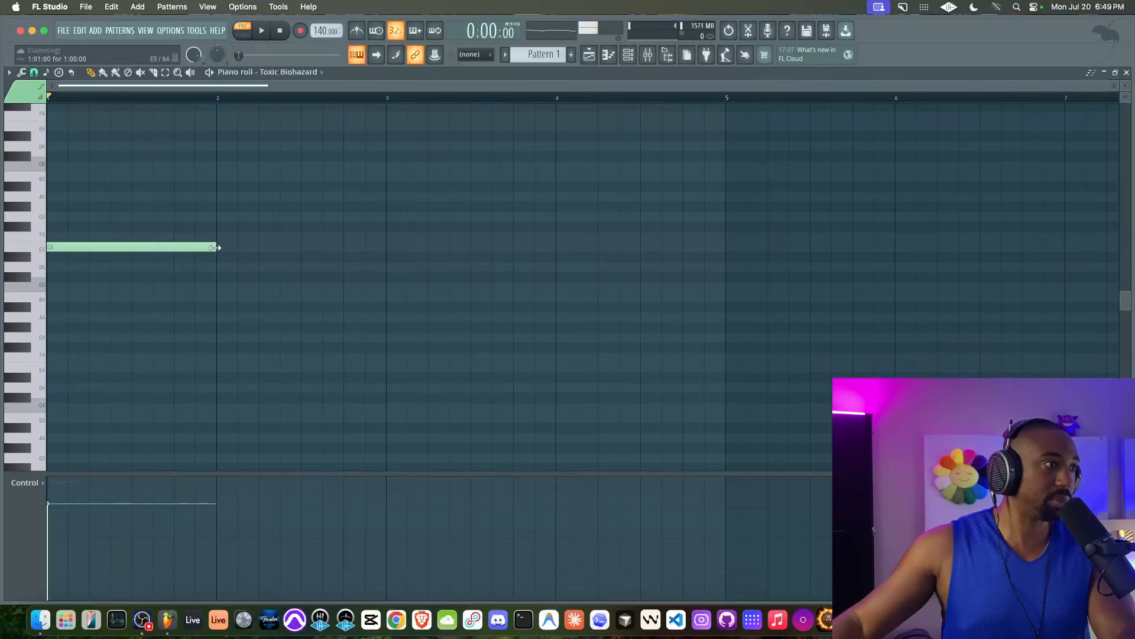
pyautogui.click(53, 215)
pyautogui.moveTo(52, 187); pyautogui.dragTo(49, 174)
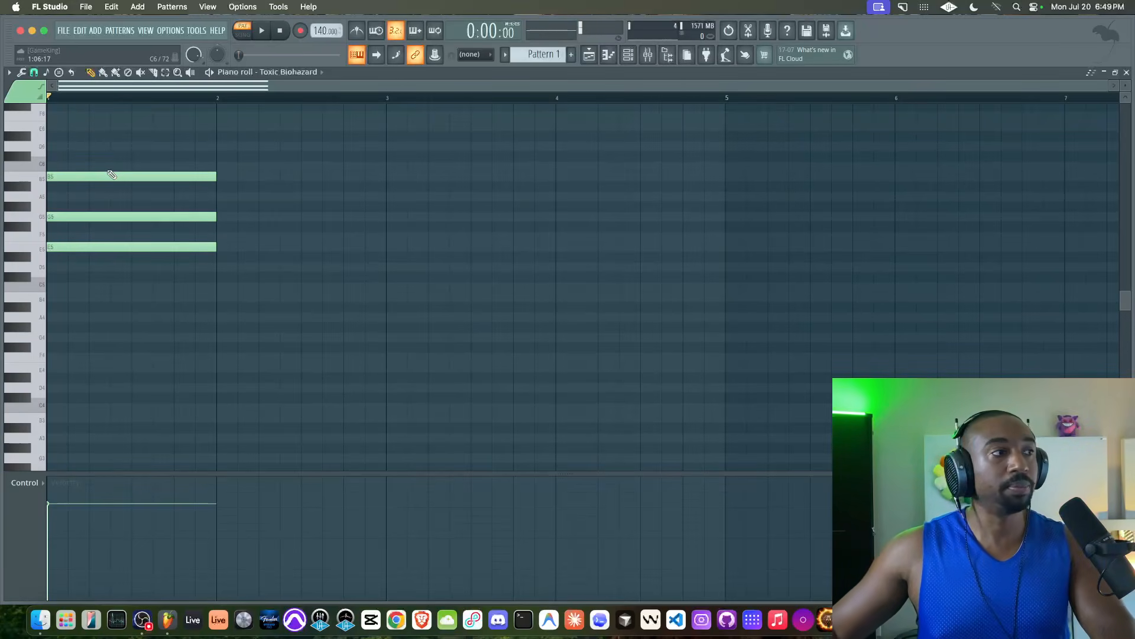
pyautogui.keyDown('ctrl'); pyautogui.click(66, 252); pyautogui.keyUp('ctrl')
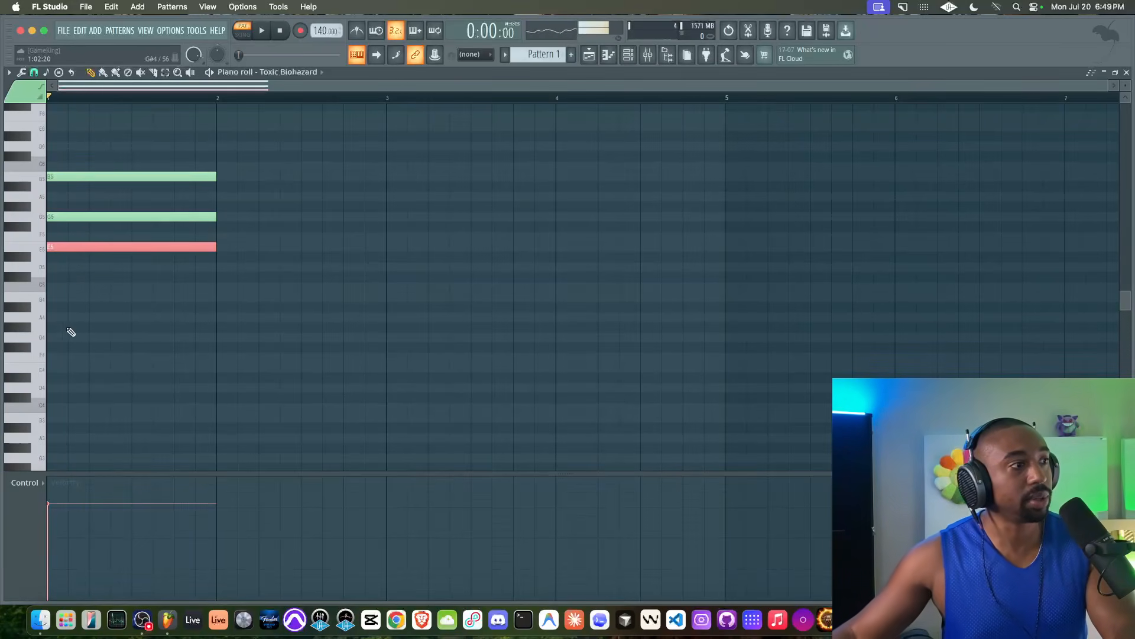
pyautogui.click(65, 368)
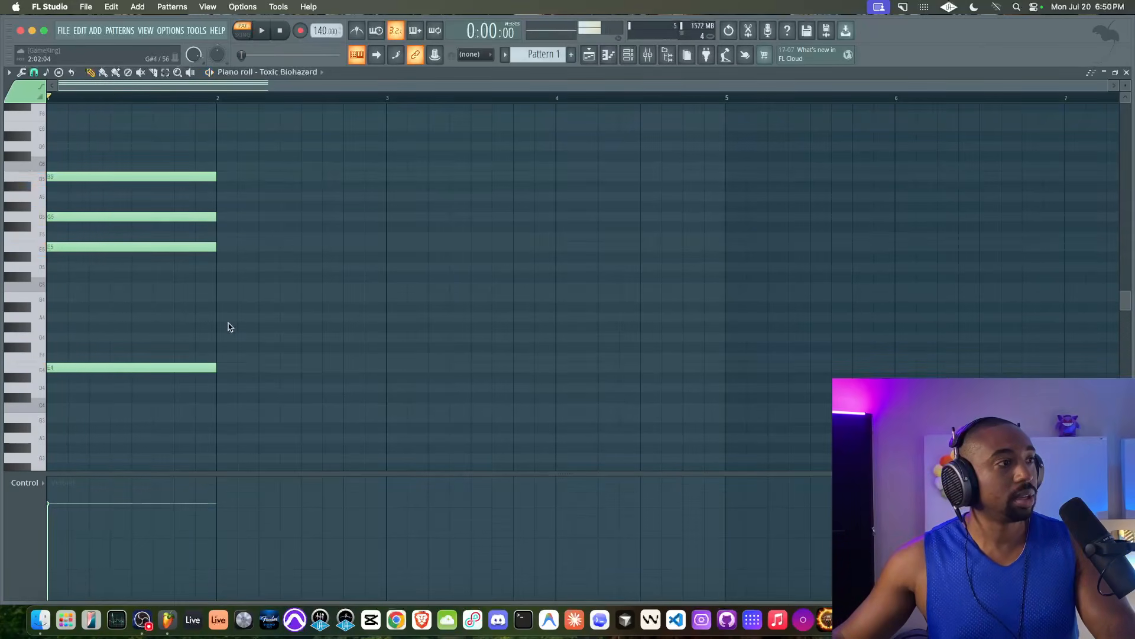
# Step: Play the bar 1 chord back with the metronome turned on
pyautogui.press('space')
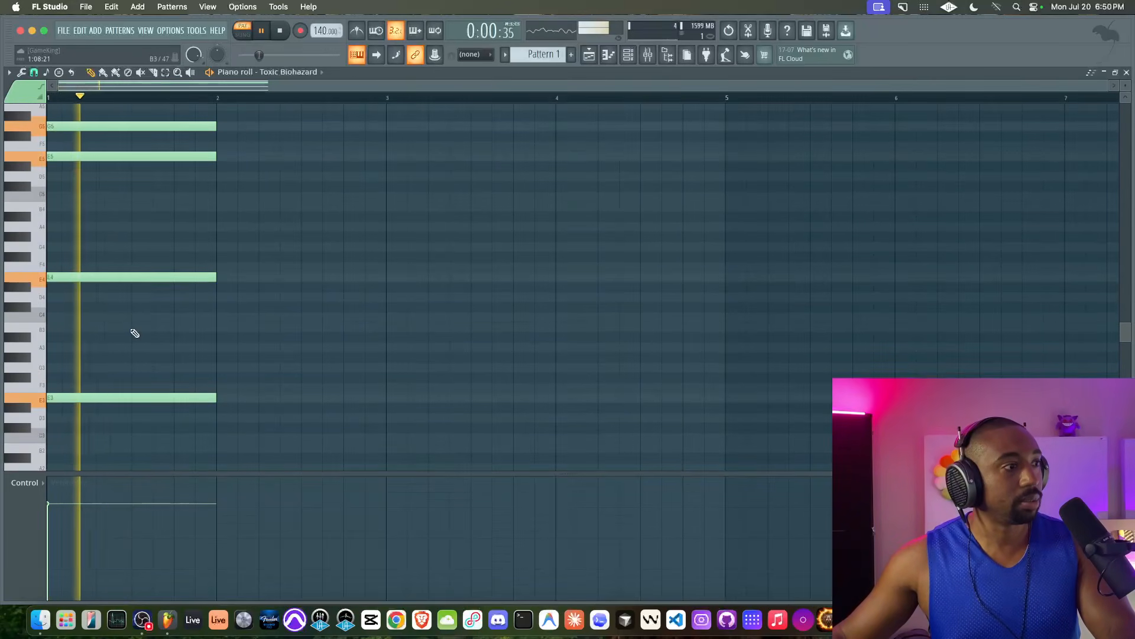
pyautogui.scroll(-2, 163, 317)
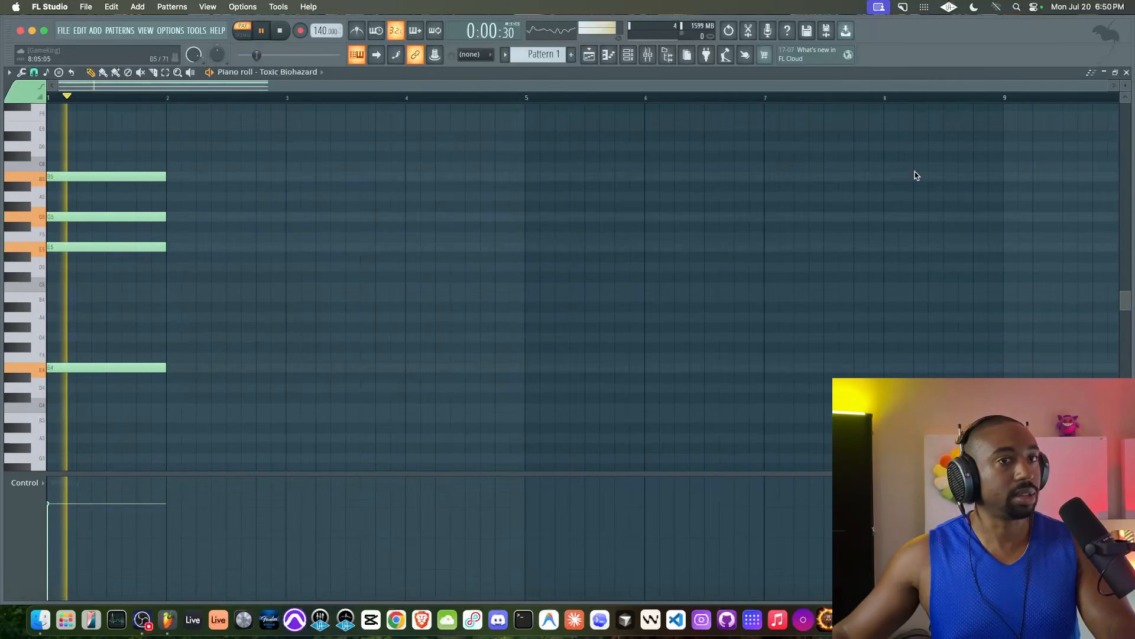
pyautogui.scroll(-3, 868, 211)
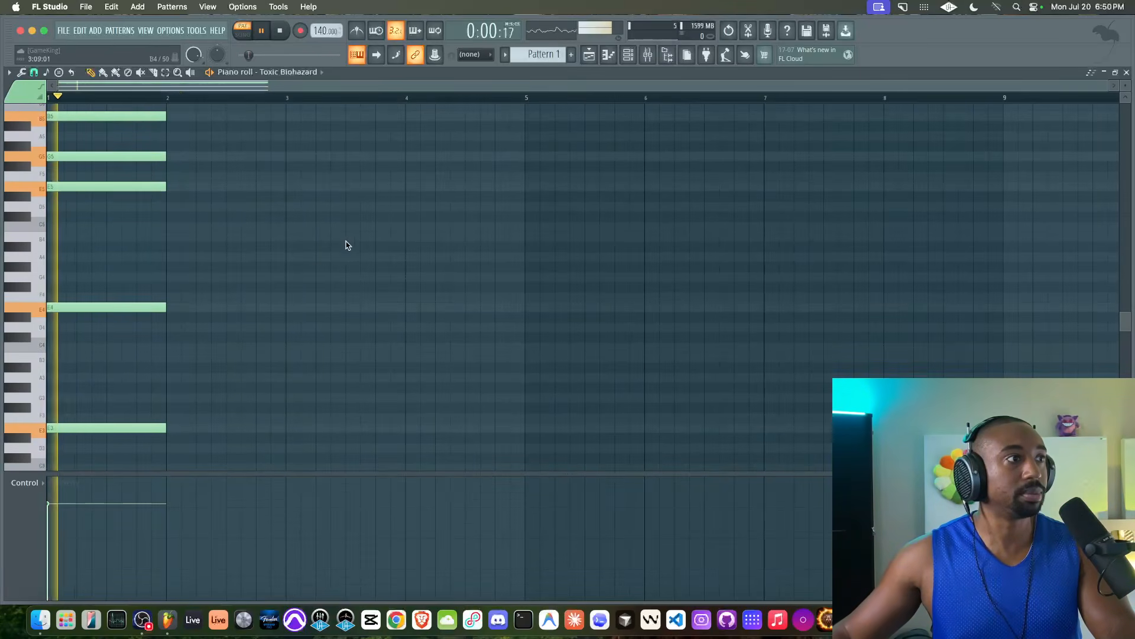
pyautogui.press('super+m')
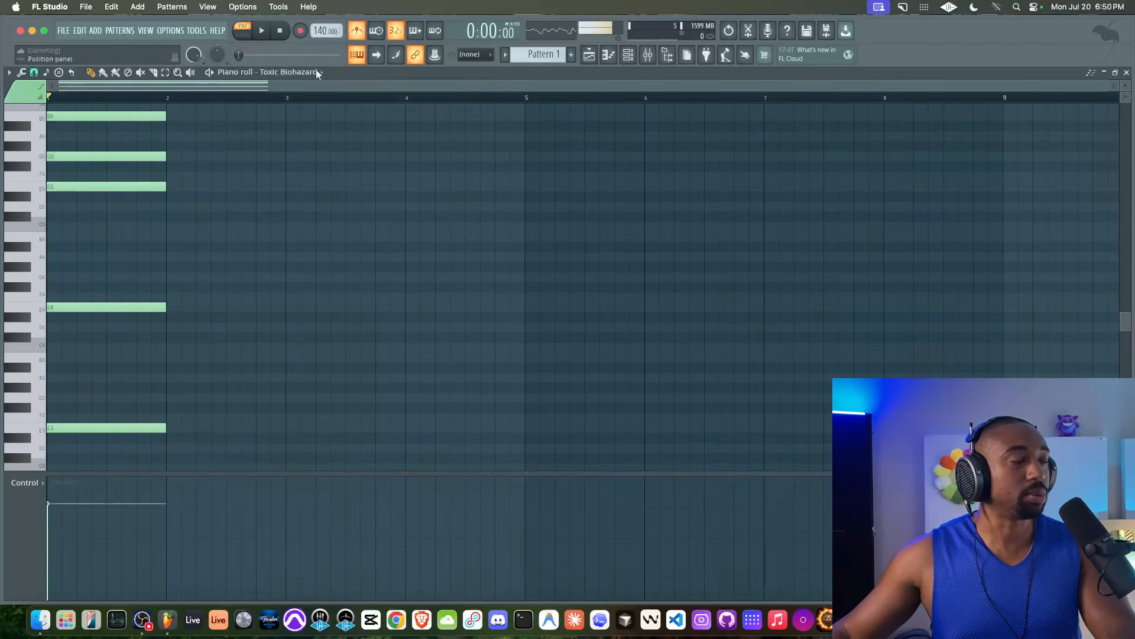
pyautogui.moveTo(175, 443); pyautogui.dragTo(128, 92)
pyautogui.press('space')
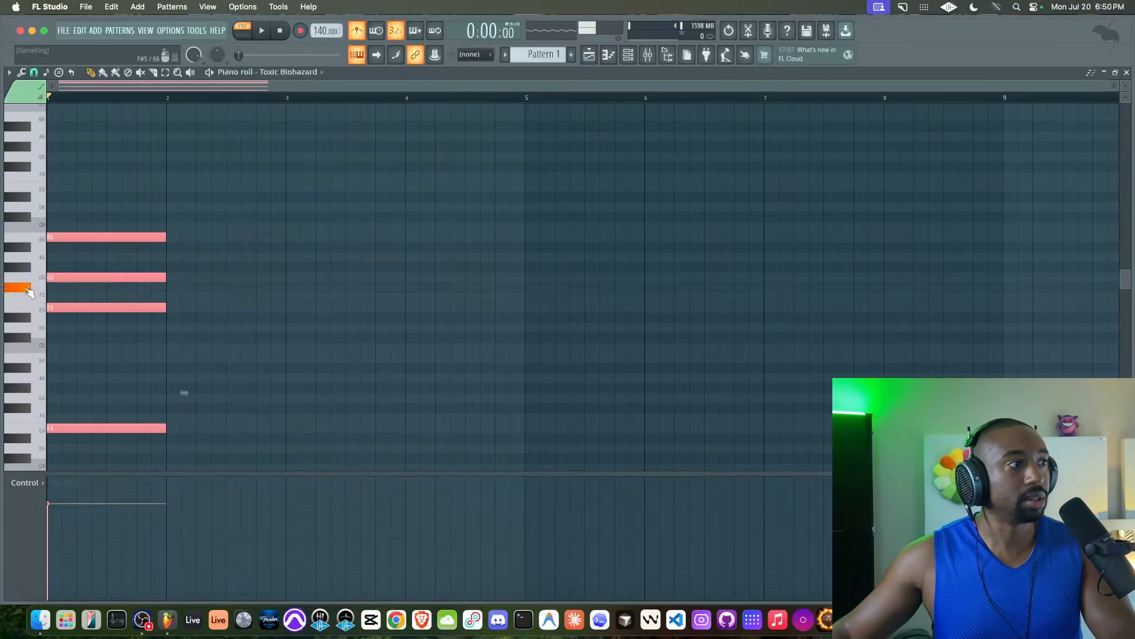
# Step: Copy the chord into bar 2, five semitones lower, and play both chords
pyautogui.moveTo(59, 276); pyautogui.dragTo(179, 327)
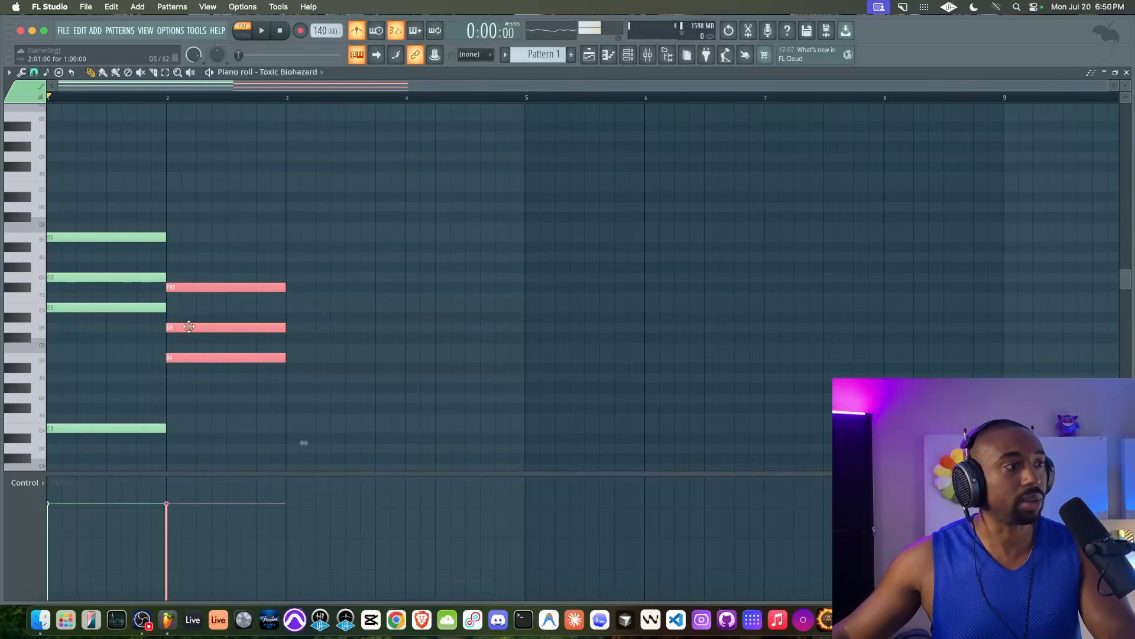
pyautogui.press('space')
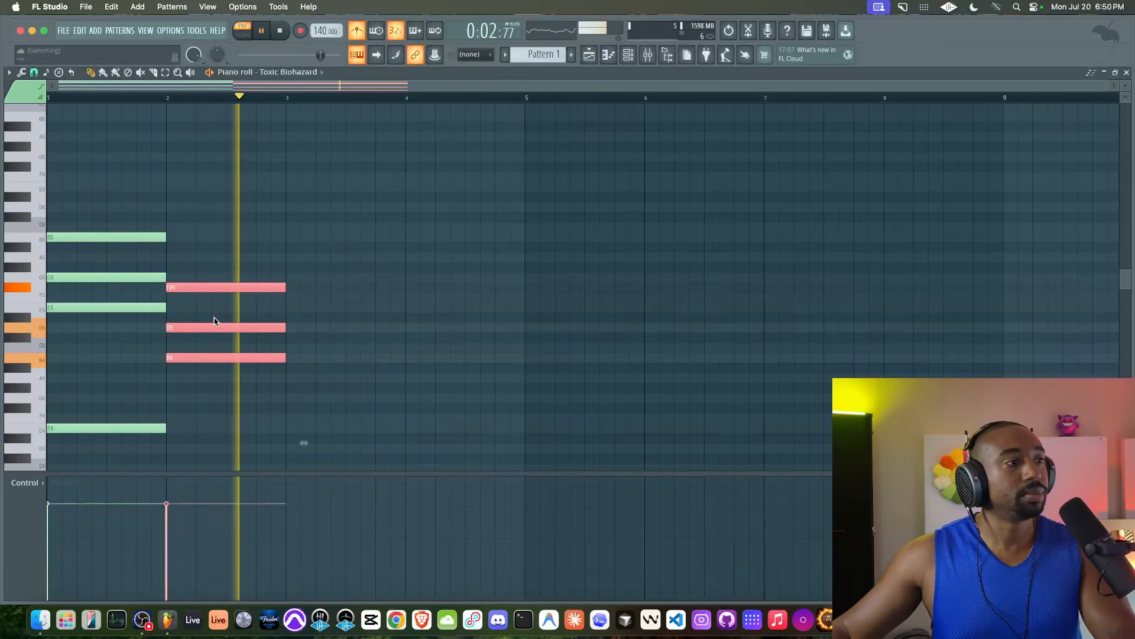
pyautogui.press('space')
pyautogui.click(35, 267)
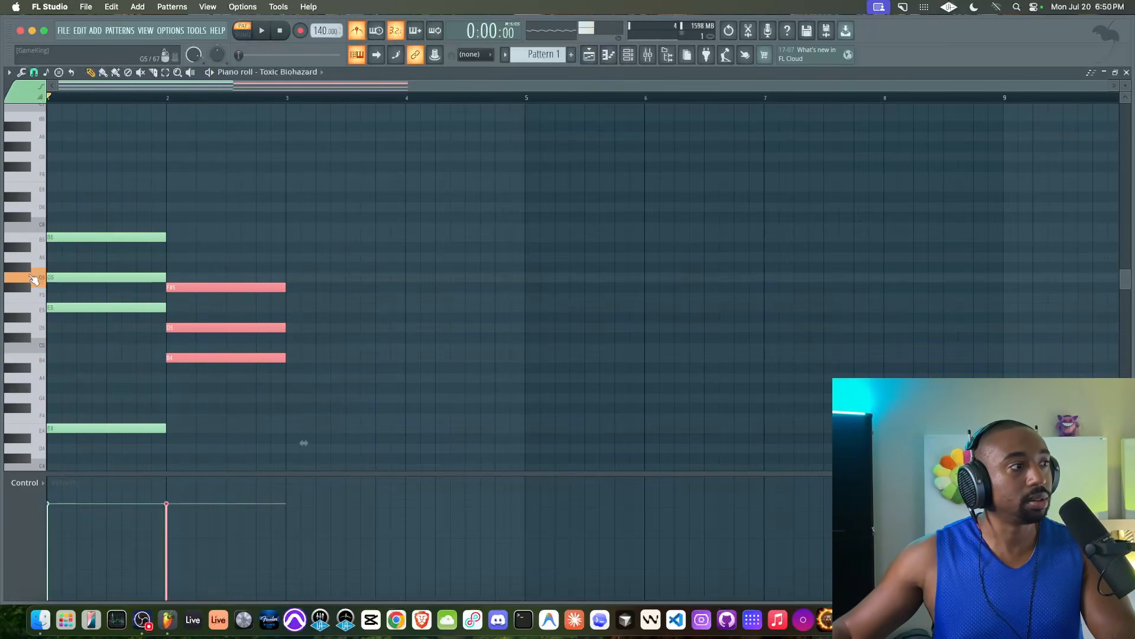
# Step: Copy the bar 2 chord into bar 3 a semitone up, raising its D#5 to E5
pyautogui.moveTo(195, 296); pyautogui.dragTo(303, 274)
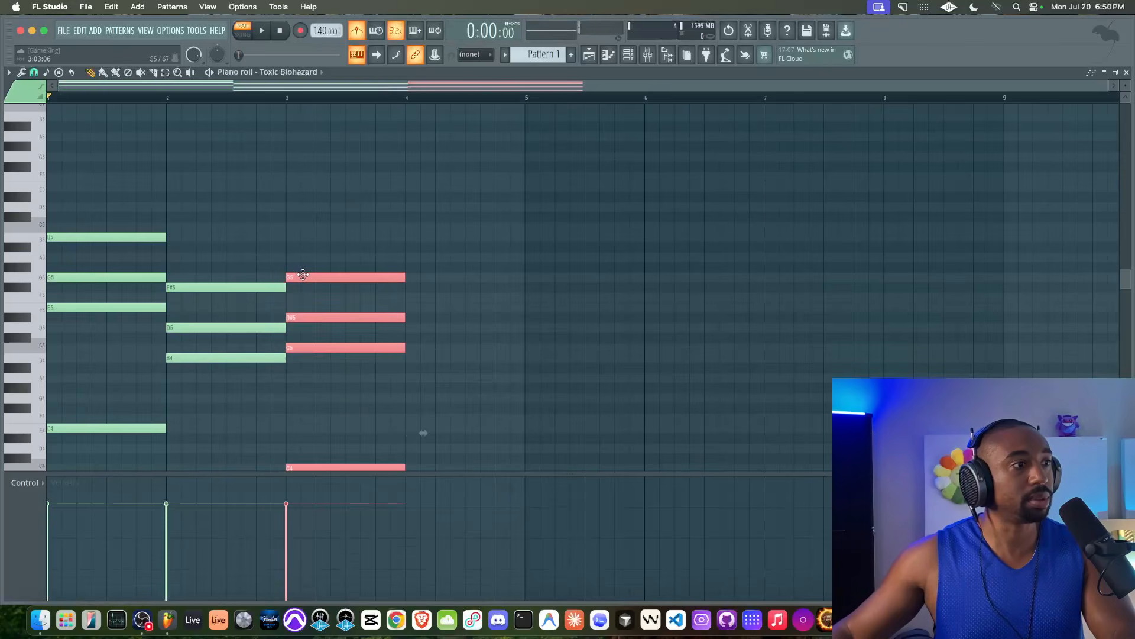
pyautogui.scroll(-5, 235, 159)
pyautogui.scroll(3, 324, 414)
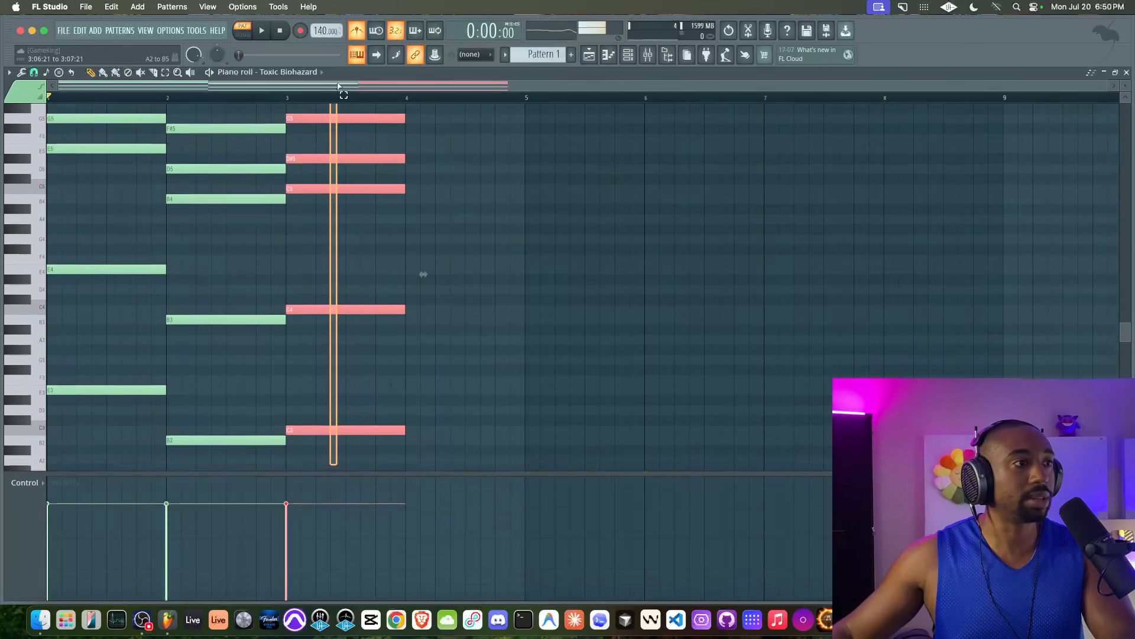
pyautogui.press('space')
pyautogui.click(347, 172)
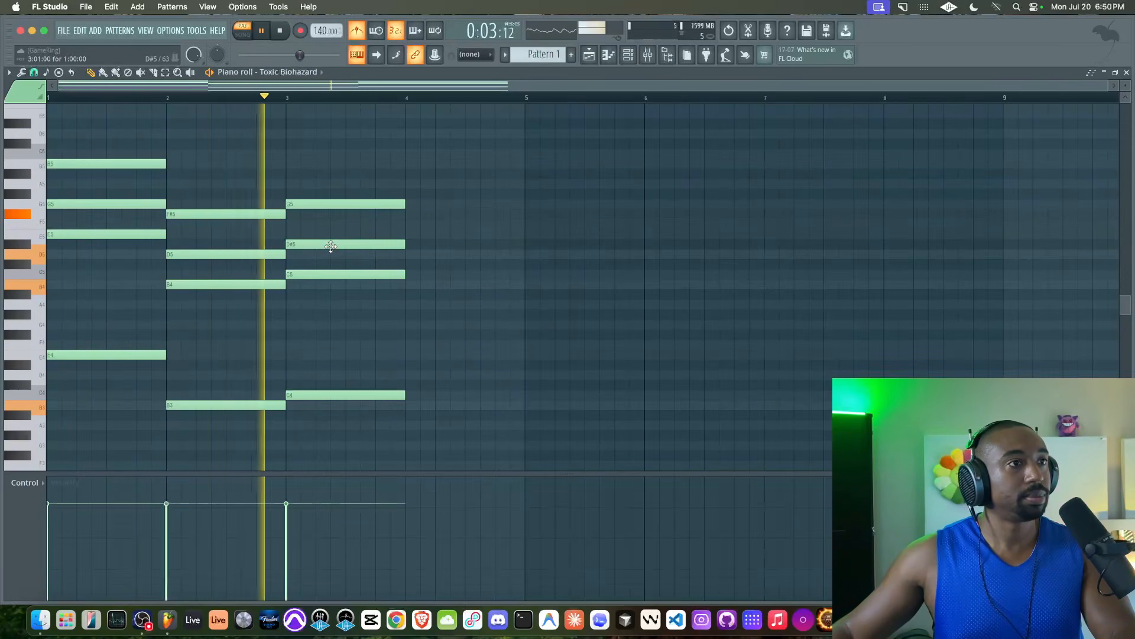
pyautogui.press('space')
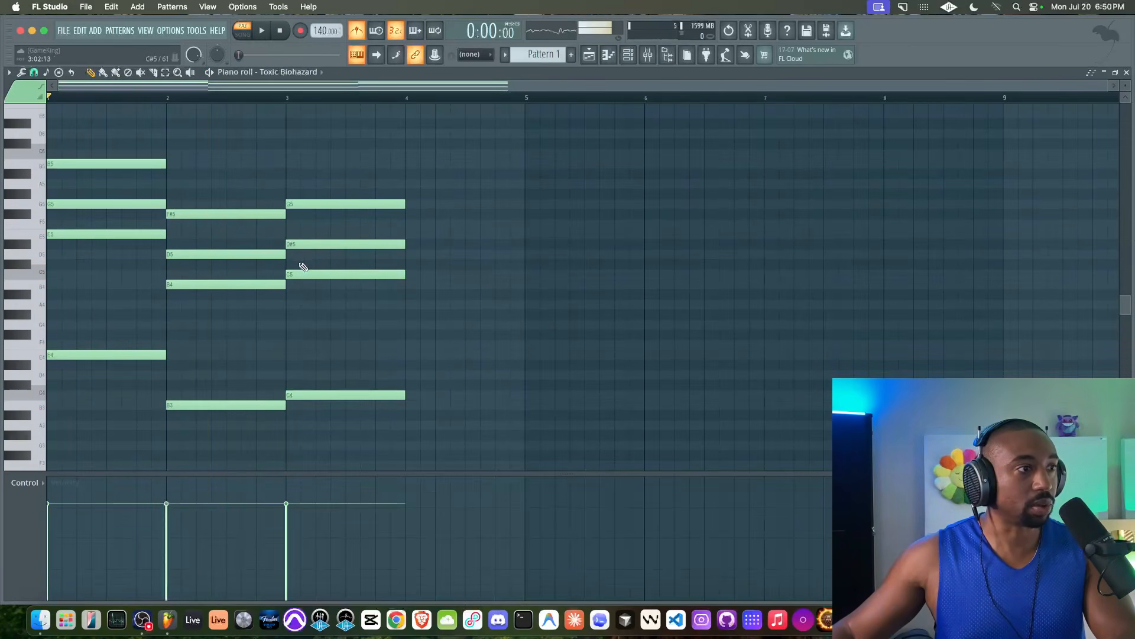
pyautogui.click(304, 245)
pyautogui.moveTo(337, 243); pyautogui.dragTo(338, 241)
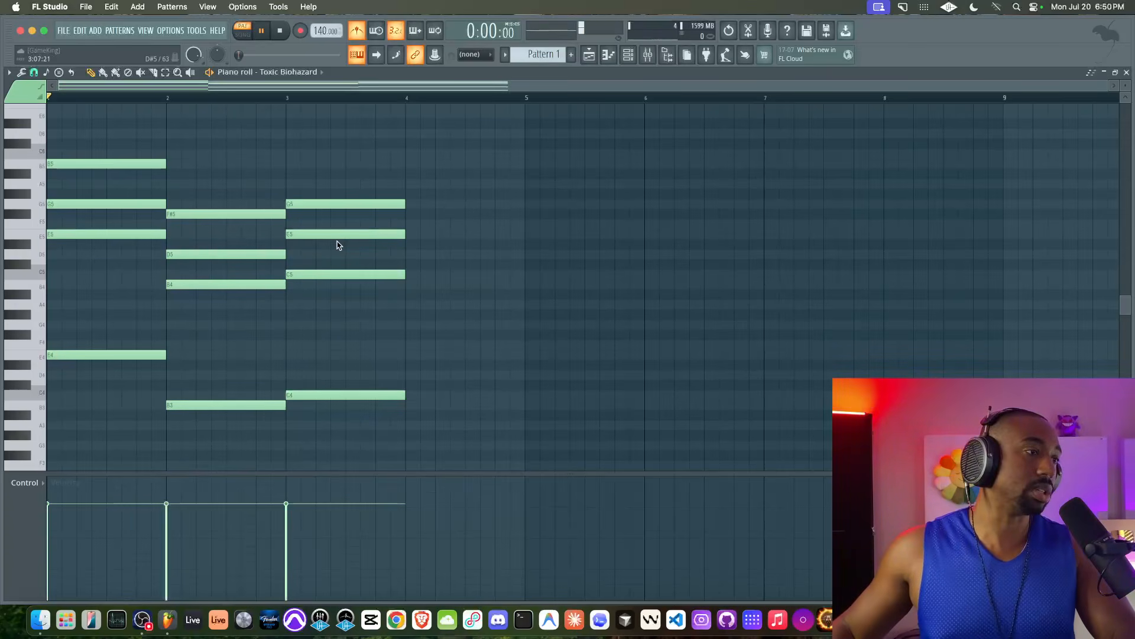
pyautogui.press('space')
# Step: Copy the bar 2 chord into bar 4 and play the four-bar progression
pyautogui.moveTo(276, 161); pyautogui.dragTo(233, 469)
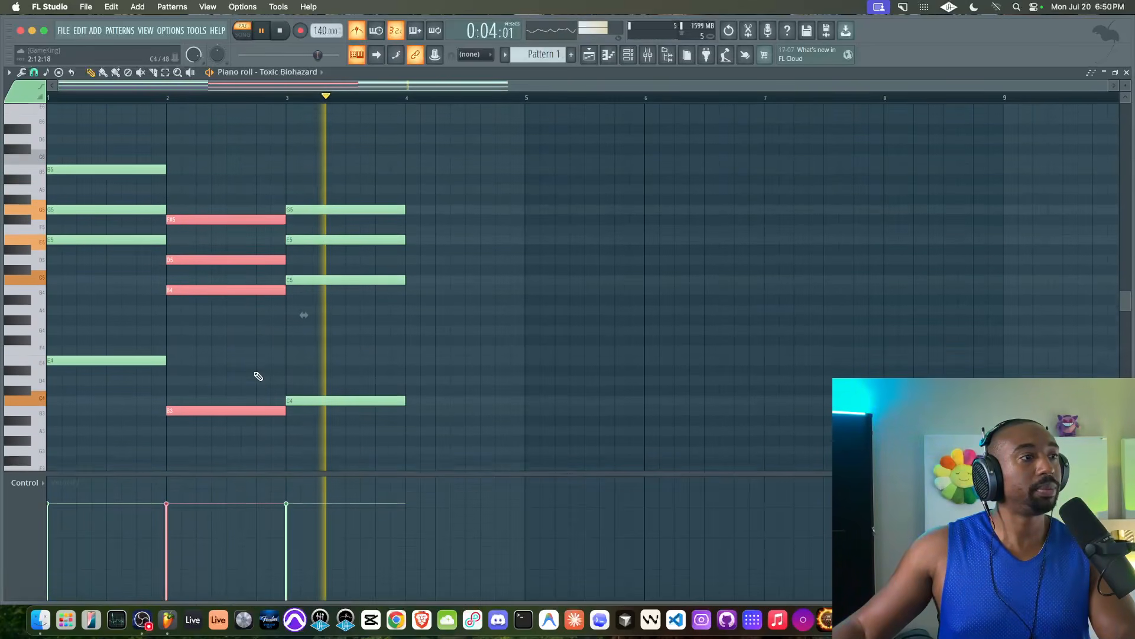
pyautogui.scroll(-2, 259, 376)
pyautogui.press('space')
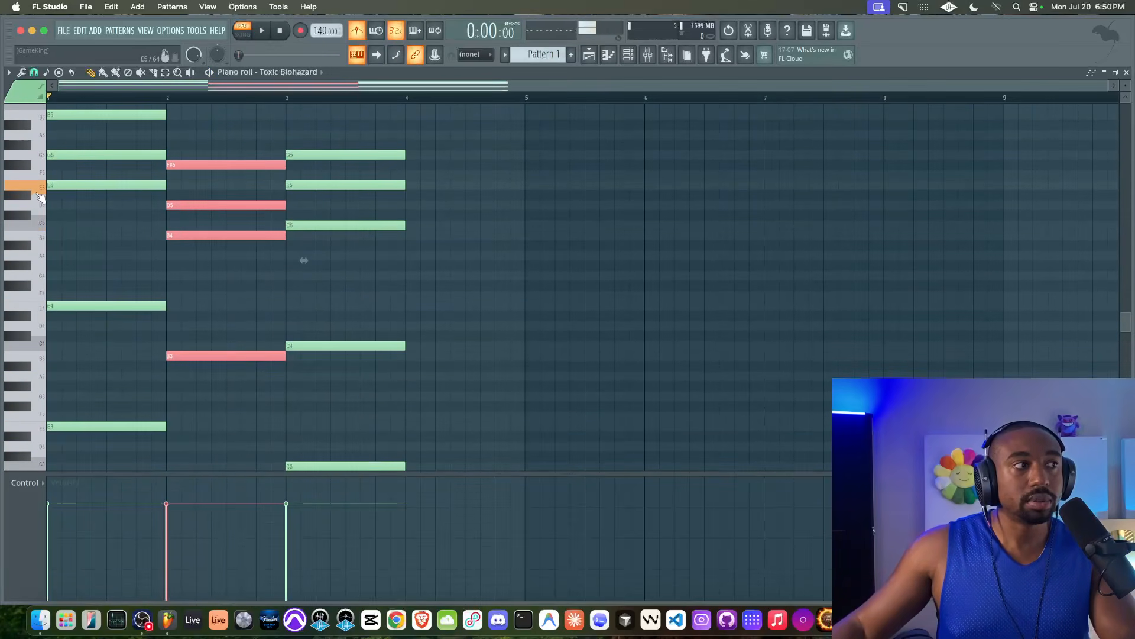
pyautogui.moveTo(219, 130); pyautogui.dragTo(202, 482)
pyautogui.scroll(3, 207, 357)
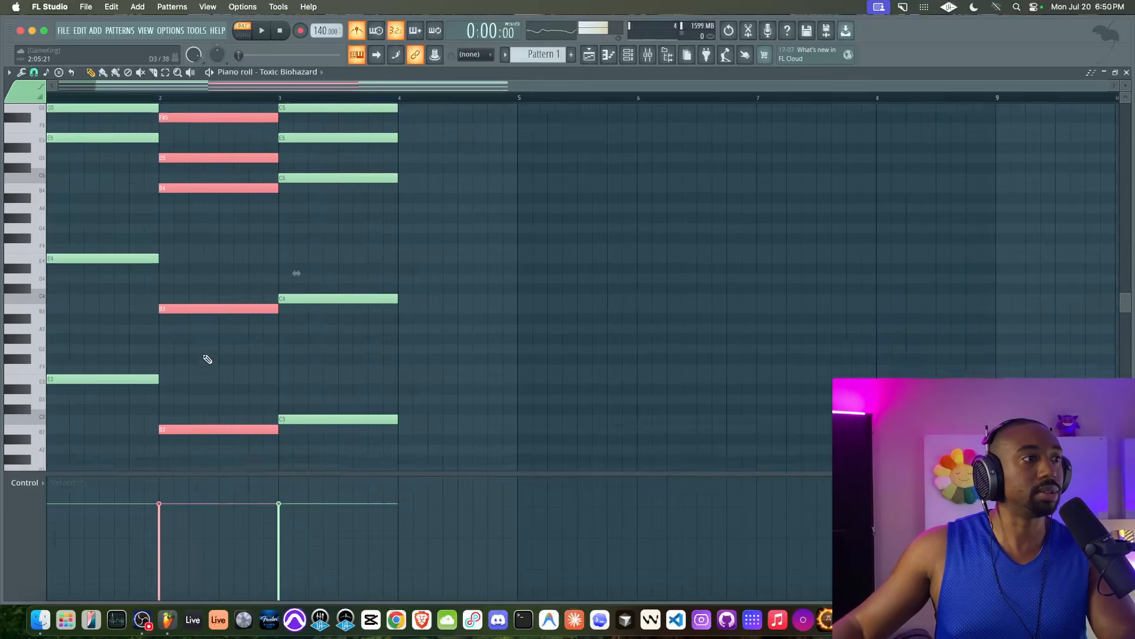
pyautogui.moveTo(159, 251); pyautogui.dragTo(398, 274)
pyautogui.hscroll(-1, 400, 276)
pyautogui.press('space')
pyautogui.scroll(-1, 459, 231)
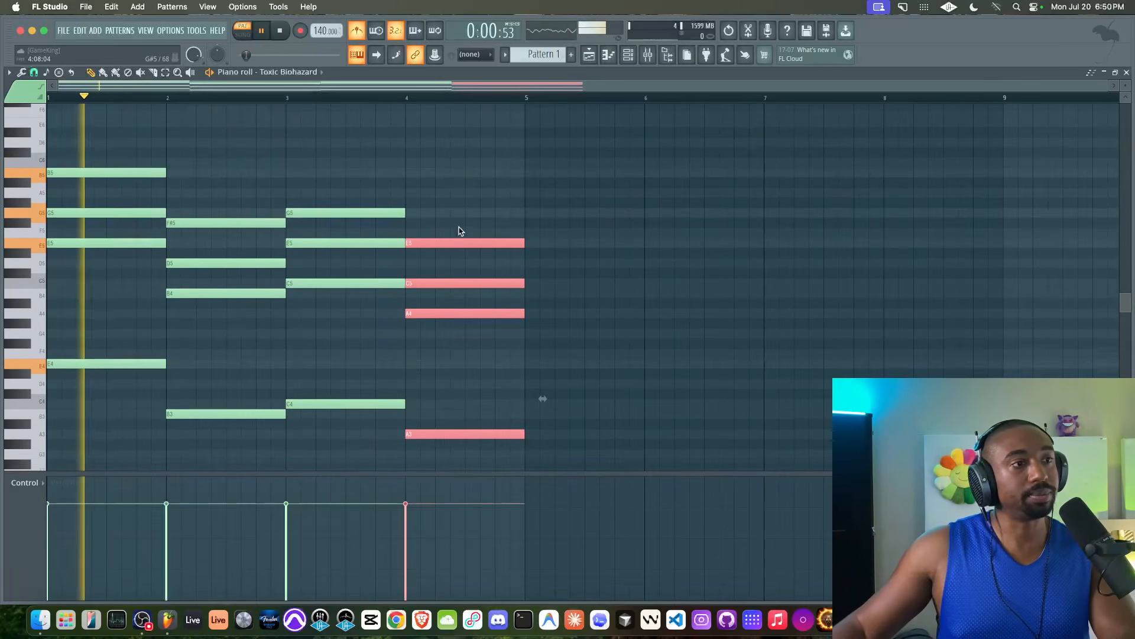
pyautogui.click(450, 173)
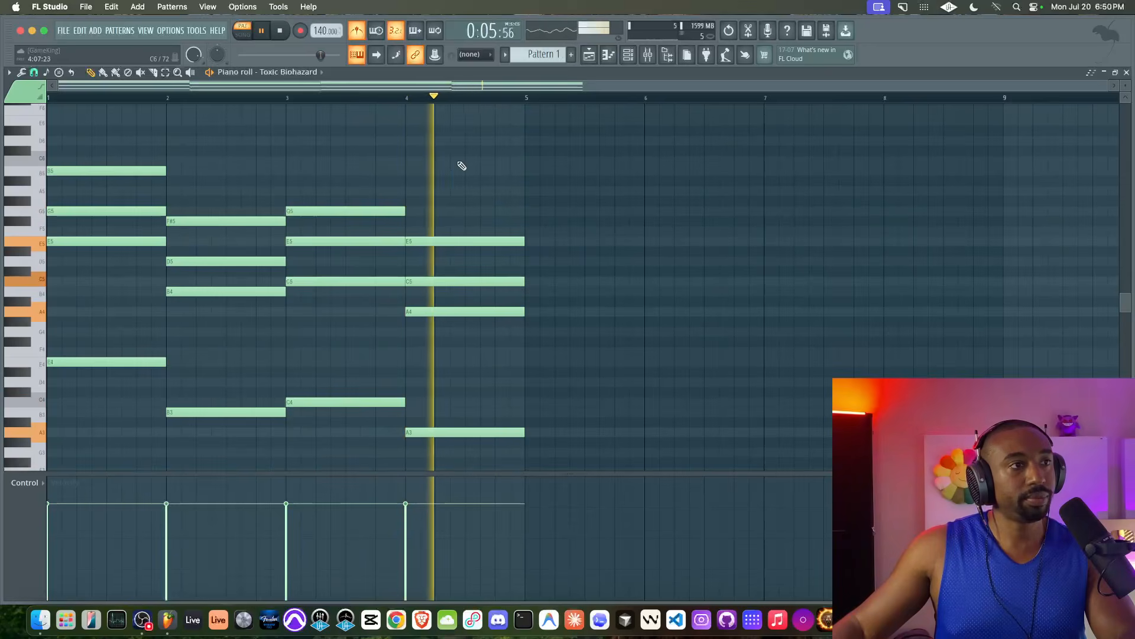
pyautogui.press('space')
pyautogui.scroll(2, 400, 193)
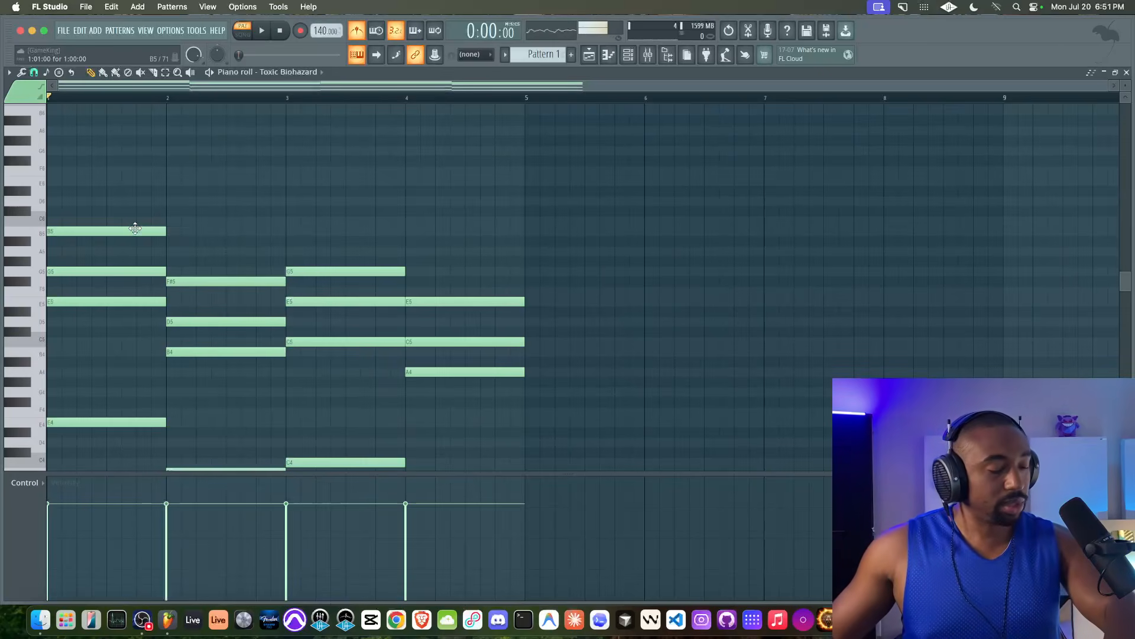
# Step: Draw short B6, D7, F#7 and G7 arpeggio notes above the bar 1 chord
pyautogui.scroll(1, 135, 228)
pyautogui.click(114, 263)
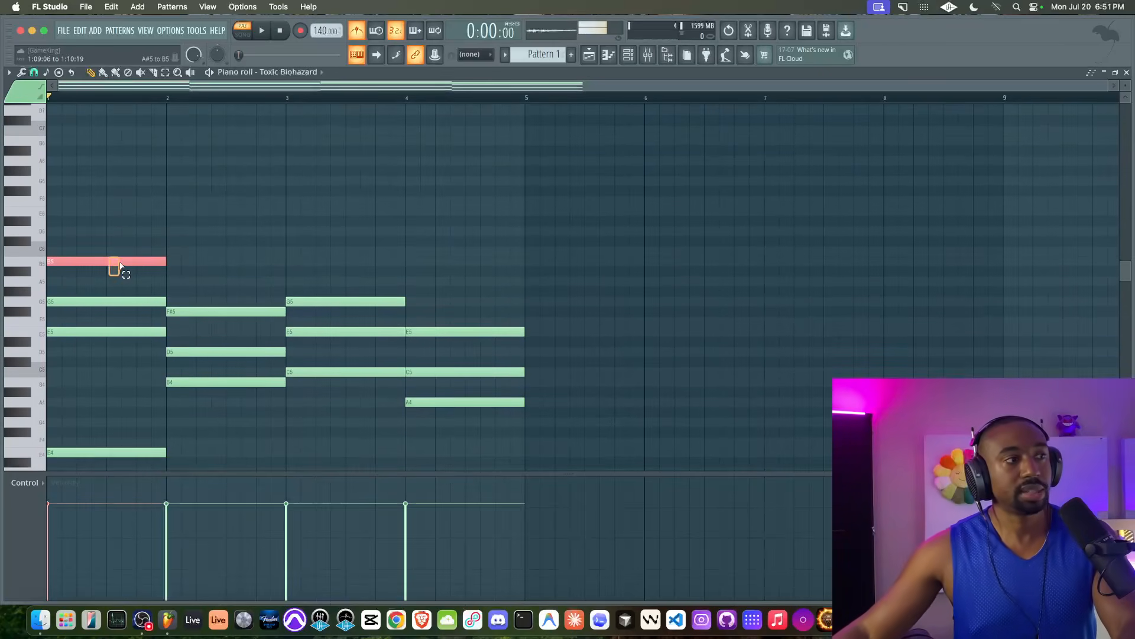
pyautogui.scroll(1, 124, 227)
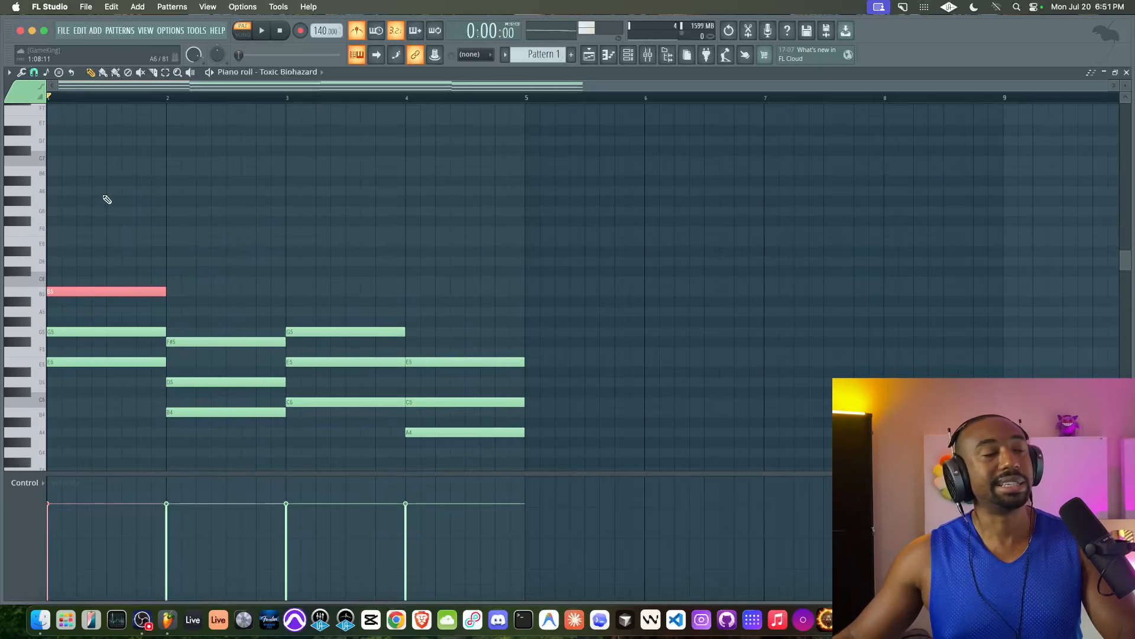
pyautogui.click(61, 171)
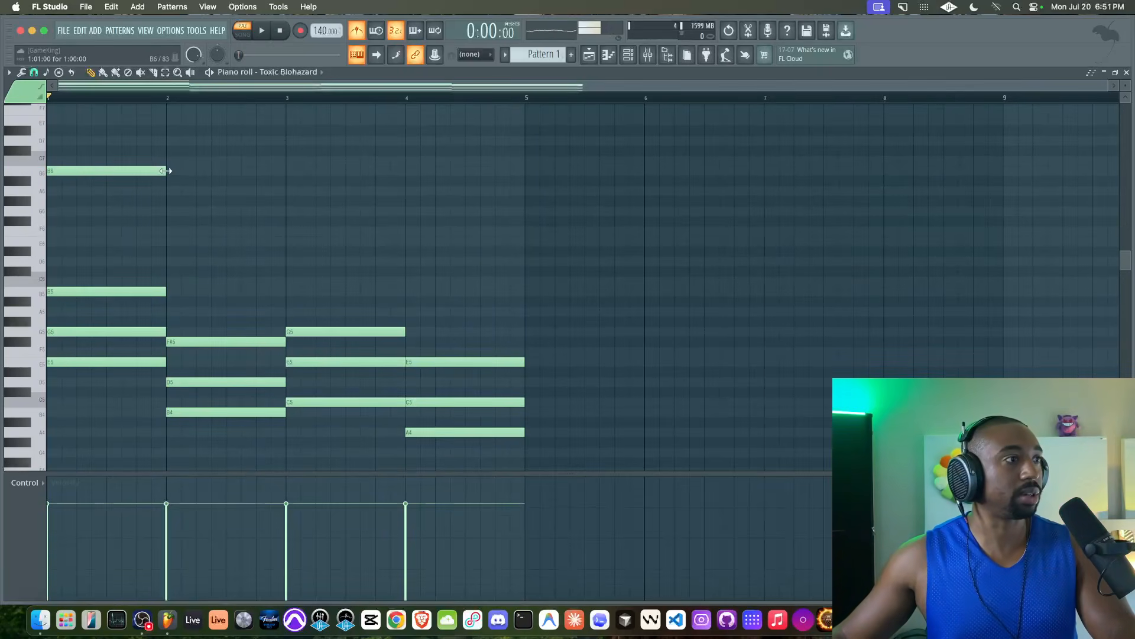
pyautogui.scroll(2, 60, 174)
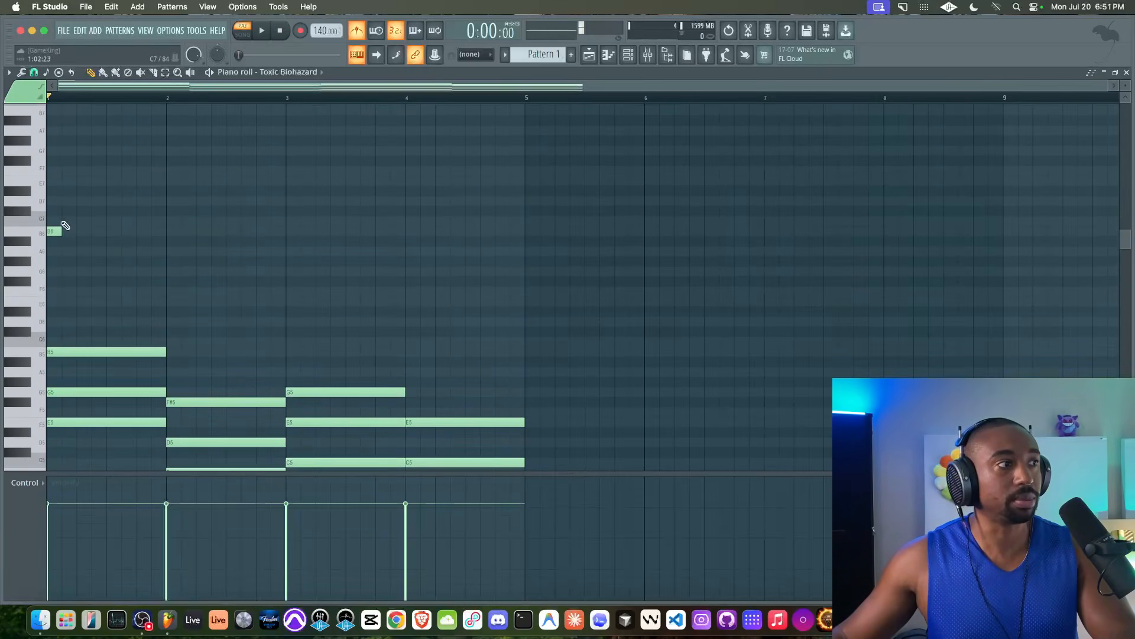
pyautogui.press('space')
pyautogui.press('space')
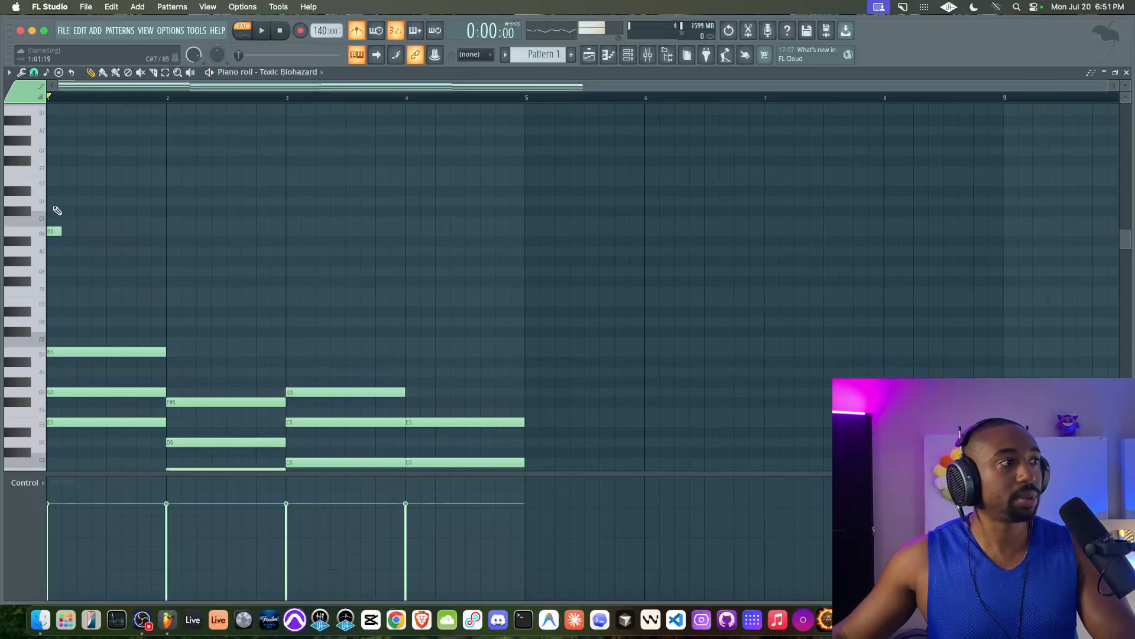
pyautogui.click(63, 199)
pyautogui.moveTo(78, 178); pyautogui.dragTo(50, 114)
pyautogui.click(94, 150)
pyautogui.press('space')
pyautogui.press('space')
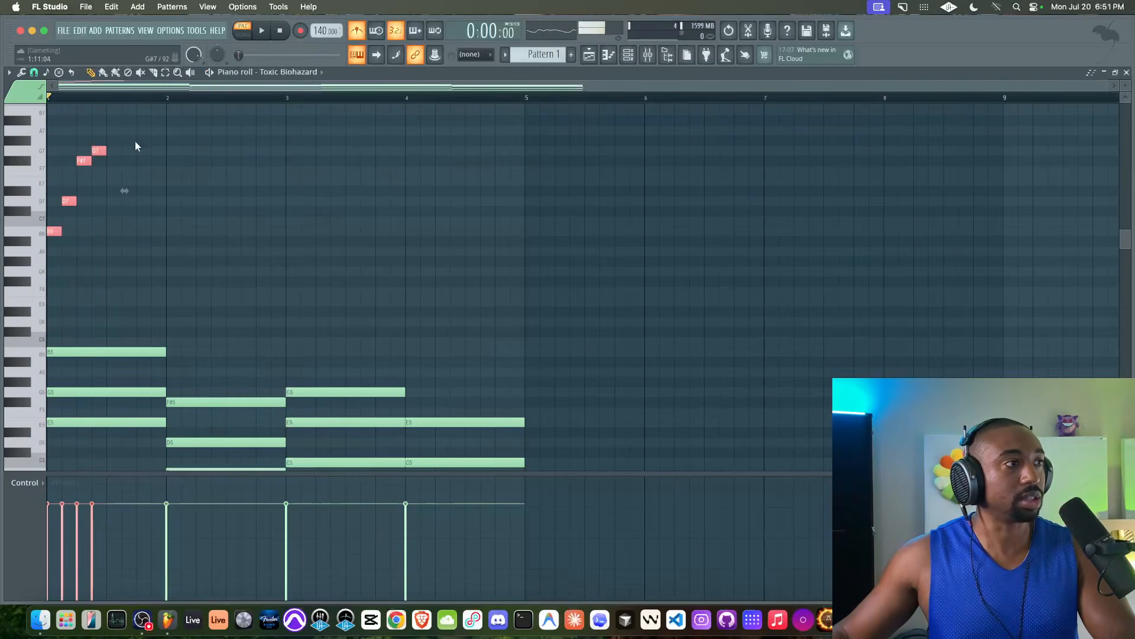
# Step: Repeat the four arpeggio notes half a bar later and duplicate them into bar 2
pyautogui.moveTo(146, 140); pyautogui.dragTo(33, 295)
pyautogui.moveTo(60, 227); pyautogui.dragTo(114, 229)
pyautogui.press('space')
pyautogui.moveTo(238, 276); pyautogui.dragTo(49, 133)
pyautogui.press('space')
pyautogui.moveTo(51, 231); pyautogui.dragTo(170, 231)
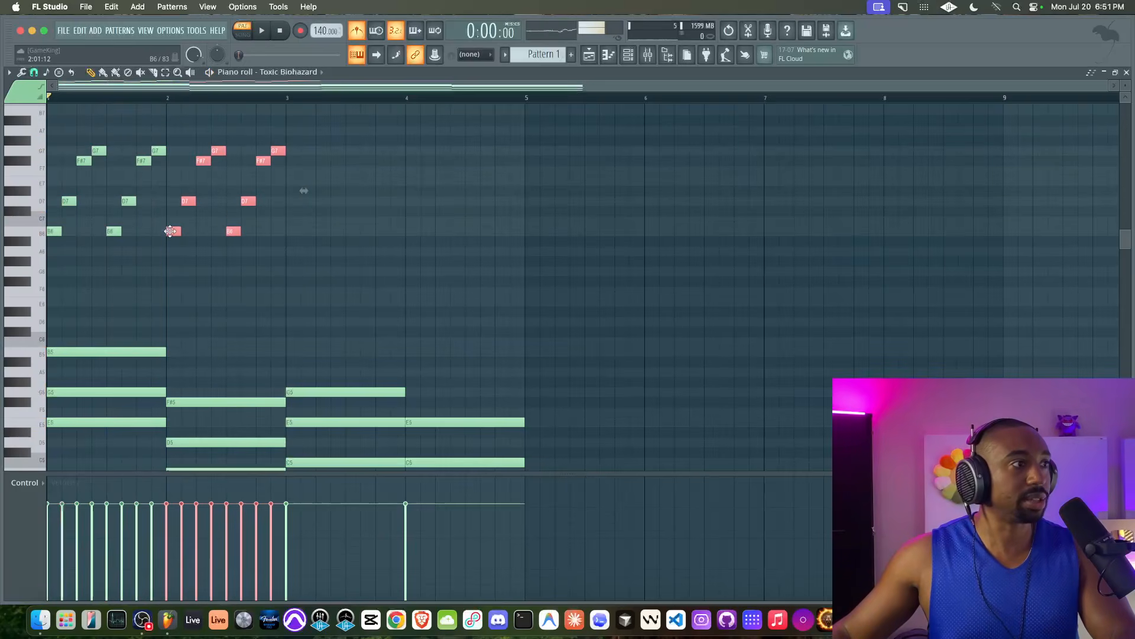
pyautogui.press('space')
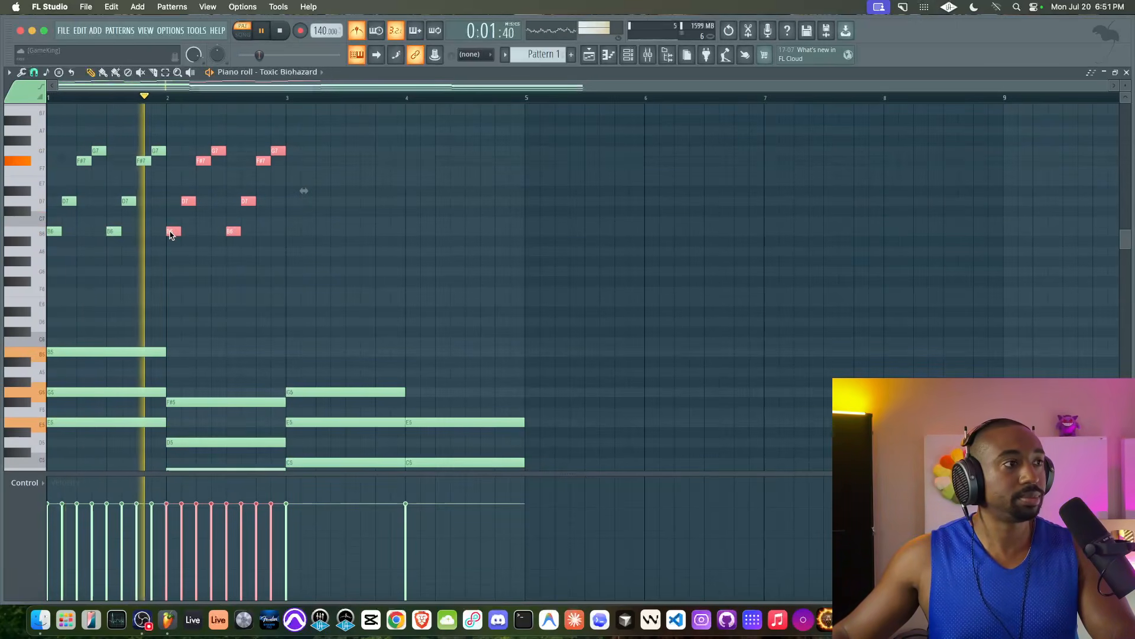
# Step: Copy the arpeggio into bars 3 and 4 and add a D7 note in the last bar
pyautogui.moveTo(170, 233); pyautogui.dragTo(416, 234)
pyautogui.keyDown('super'); pyautogui.click(425, 276); pyautogui.keyUp('super')
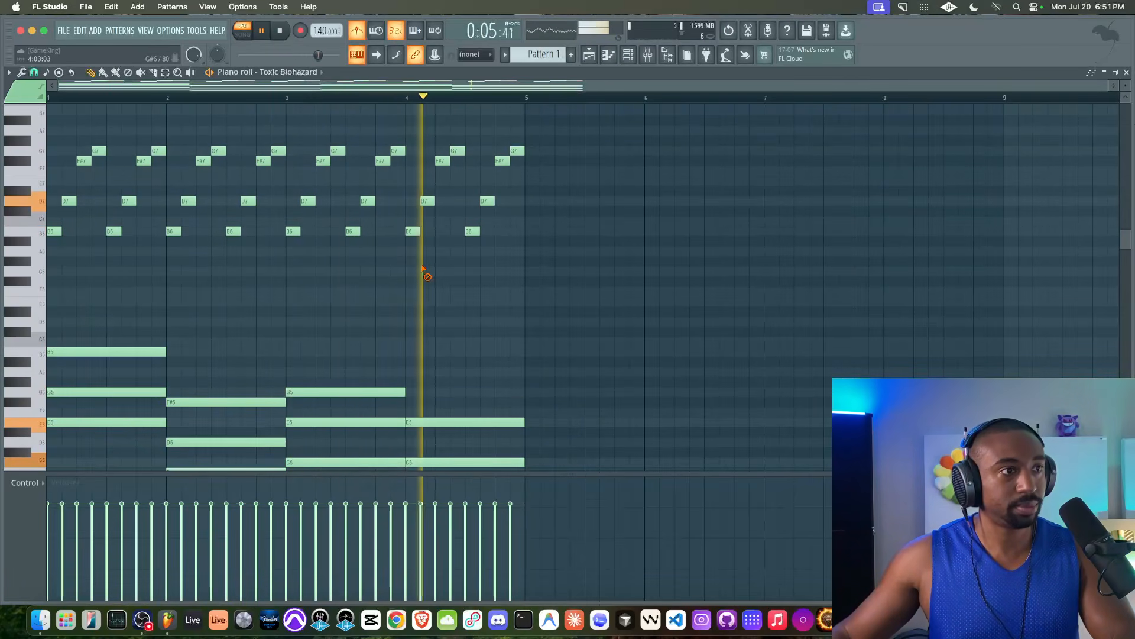
pyautogui.click(486, 201)
pyautogui.press('space')
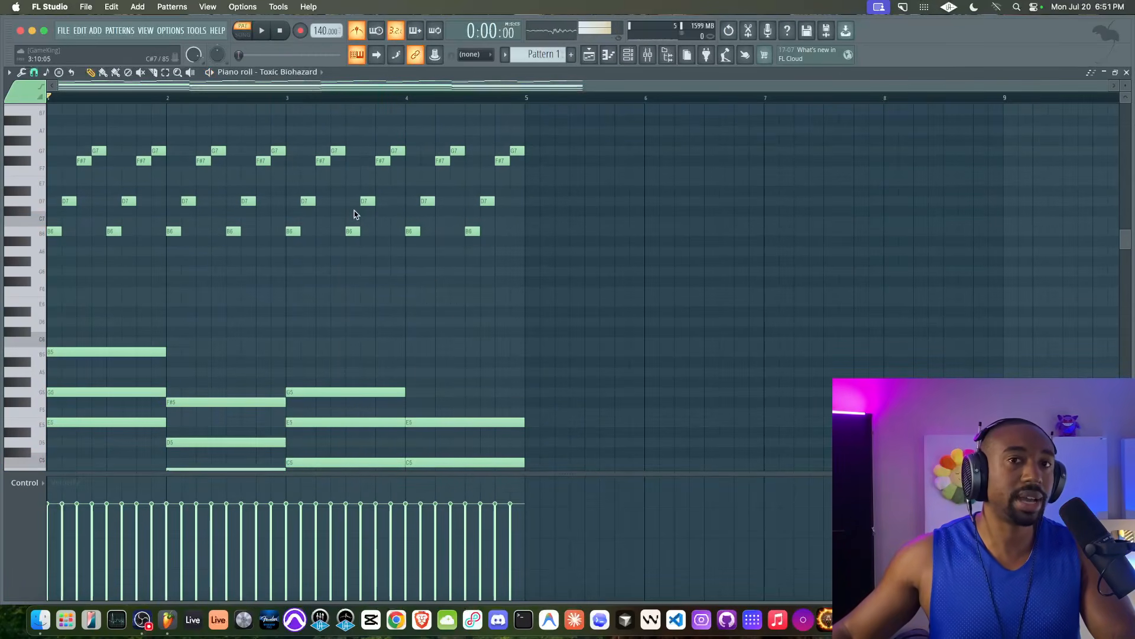
pyautogui.scroll(-4, 136, 237)
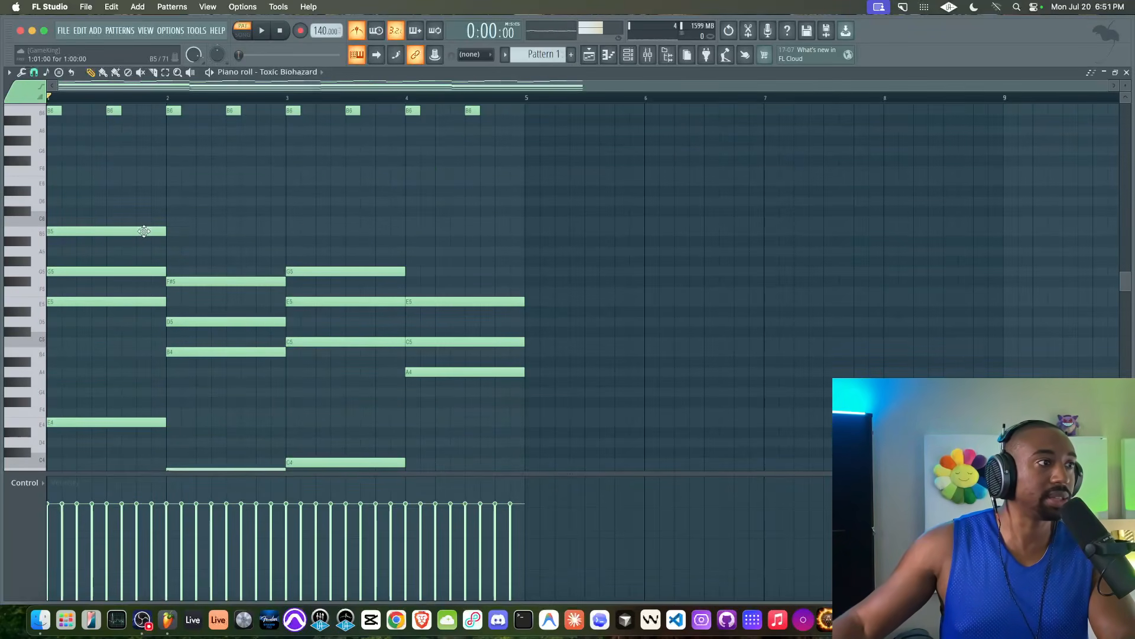
# Step: Add a short E5 note at the end of bar 1 and make it a slide note
pyautogui.moveTo(149, 232); pyautogui.dragTo(213, 230)
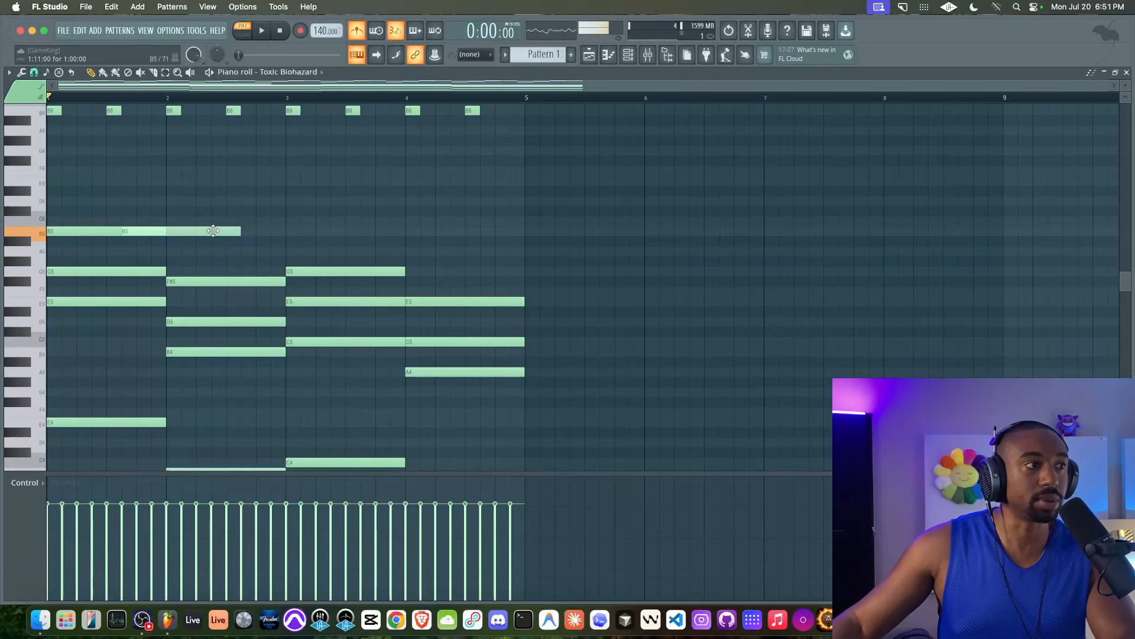
pyautogui.keyDown('super'); pyautogui.click(213, 230); pyautogui.keyUp('super')
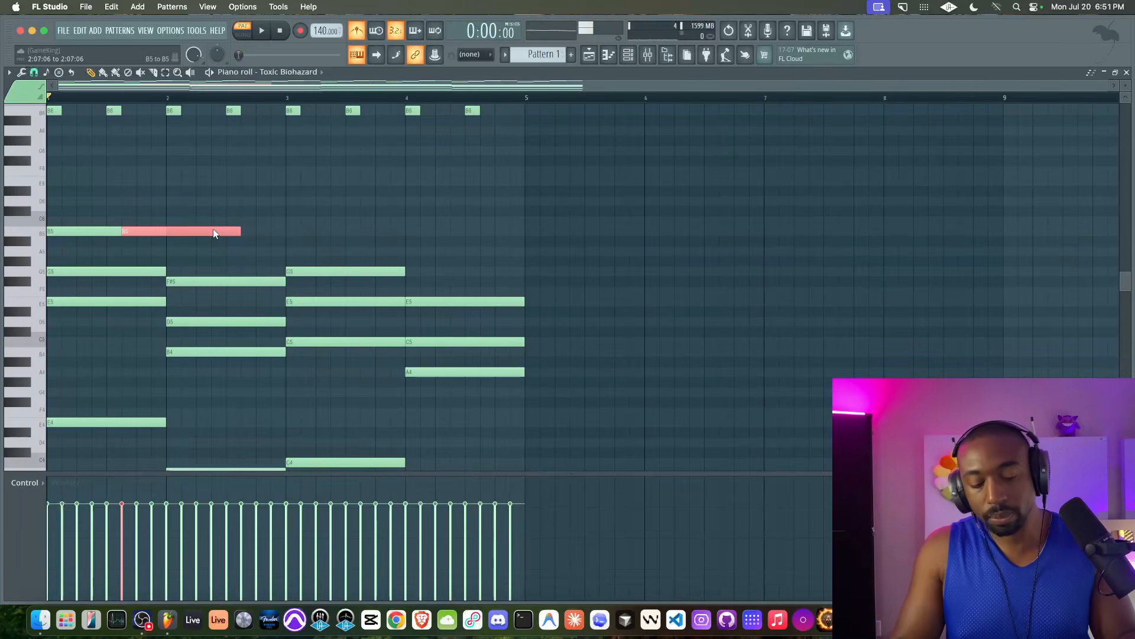
pyautogui.hscroll(2, 213, 228)
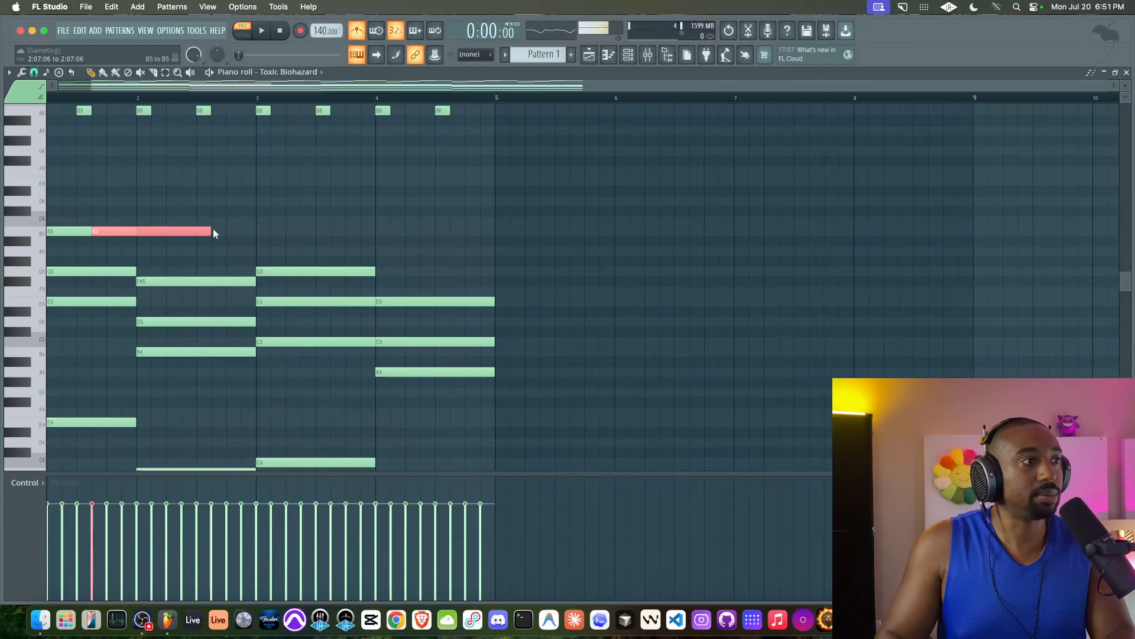
pyautogui.hotkey('shift', 'Down')
pyautogui.hotkey('shift', 'Down')
pyautogui.hotkey('shift', 'Down')
pyautogui.hotkey('shift', 'Down')
pyautogui.hotkey('shift', 'Down')
pyautogui.hotkey('shift', 'Down')
pyautogui.hotkey('shift', 'Down')
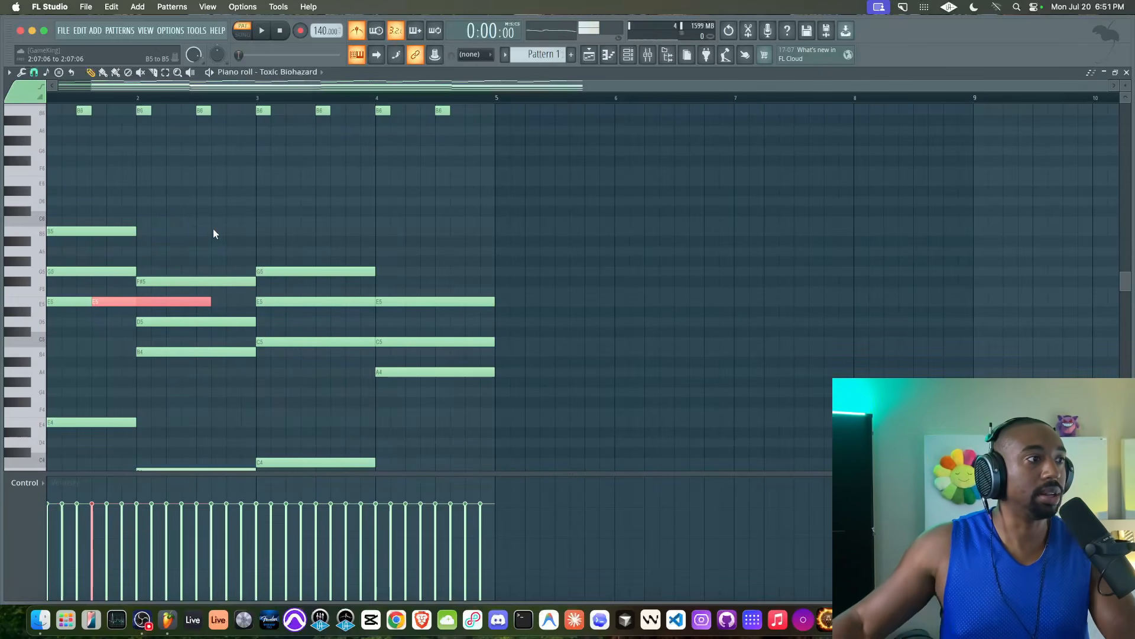
pyautogui.moveTo(210, 302); pyautogui.dragTo(172, 303)
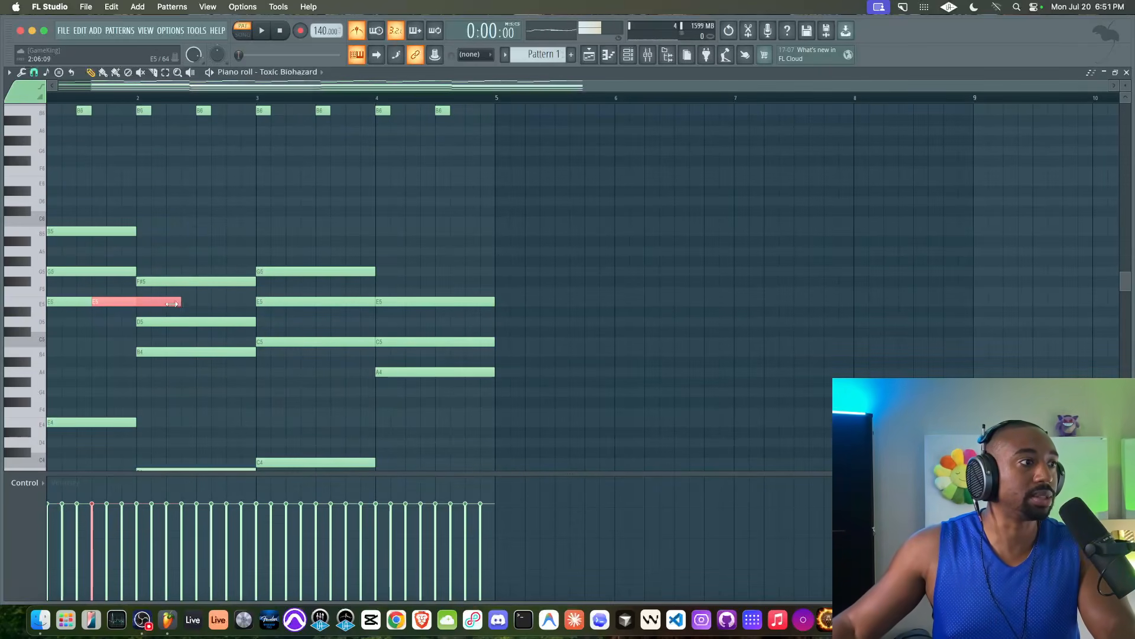
pyautogui.doubleClick(119, 302)
pyautogui.click(629, 378)
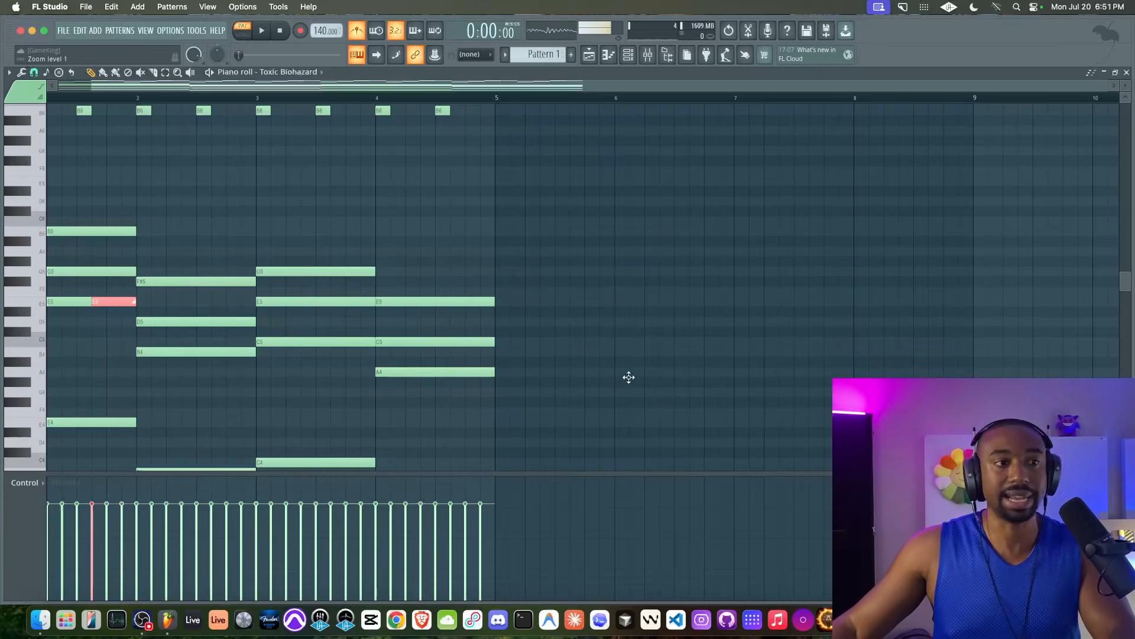
# Step: Select the long E5 chord note and play the pattern to hear the slide
pyautogui.scroll(3, 331, 325)
pyautogui.hscroll(-2, 332, 324)
pyautogui.click(108, 363)
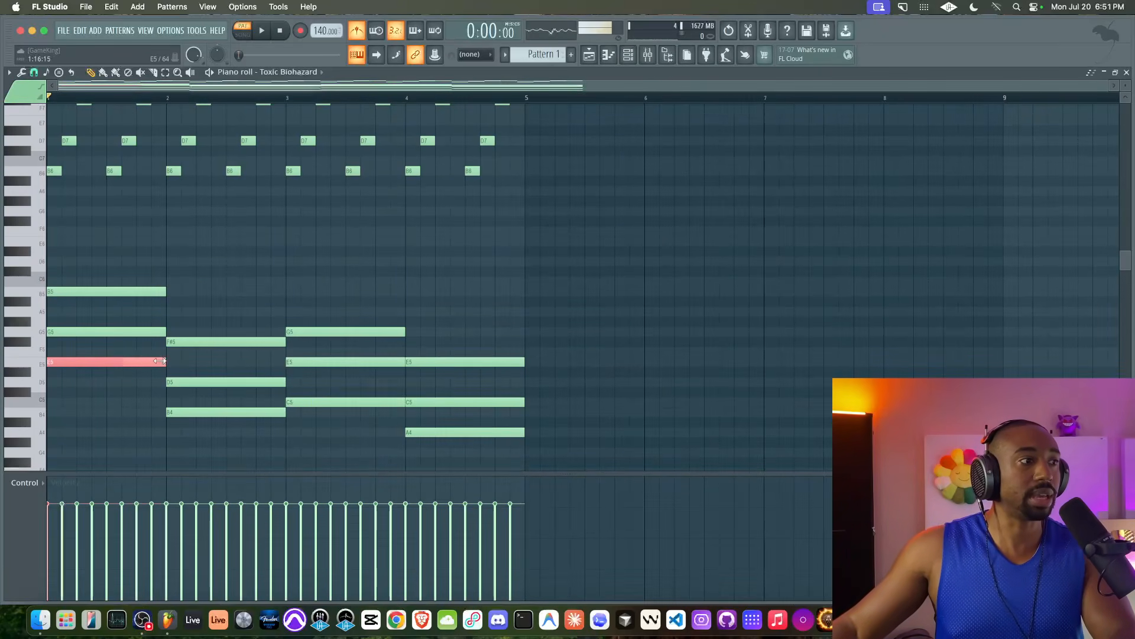
pyautogui.scroll(3, 132, 143)
pyautogui.hscroll(2, 132, 143)
pyautogui.scroll(-3, 131, 146)
pyautogui.hscroll(-2, 131, 145)
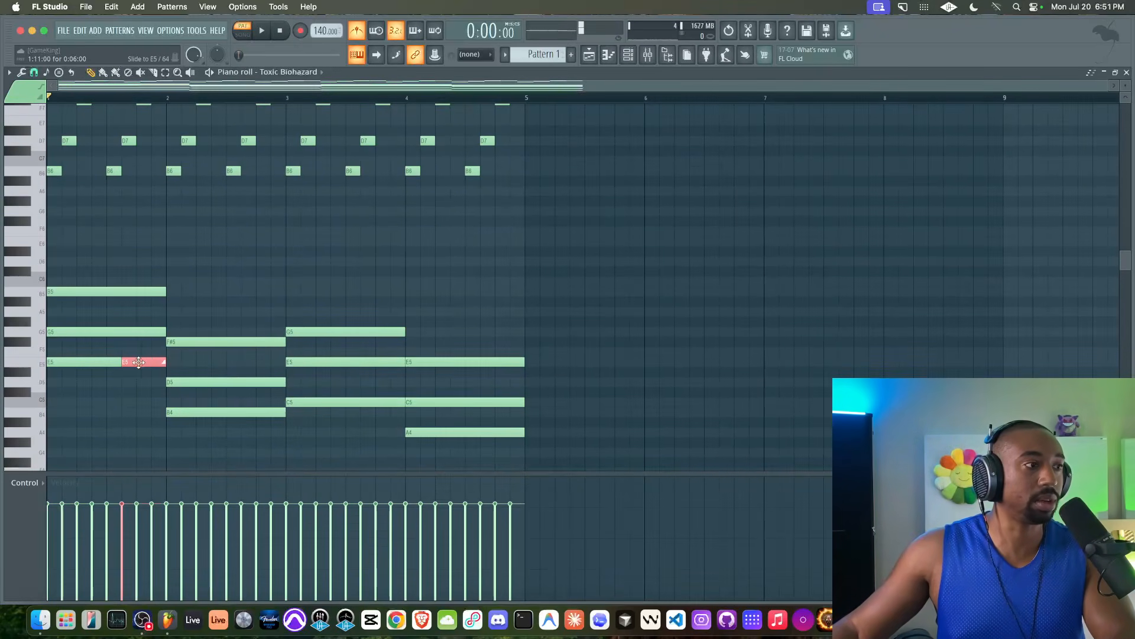
pyautogui.press('space')
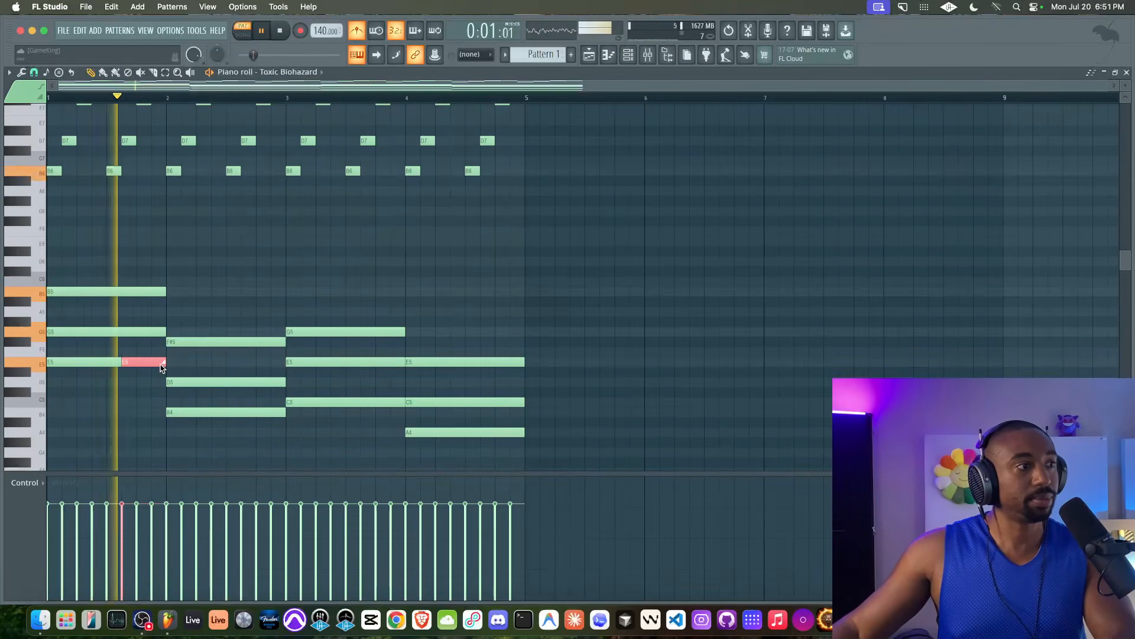
pyautogui.press('space')
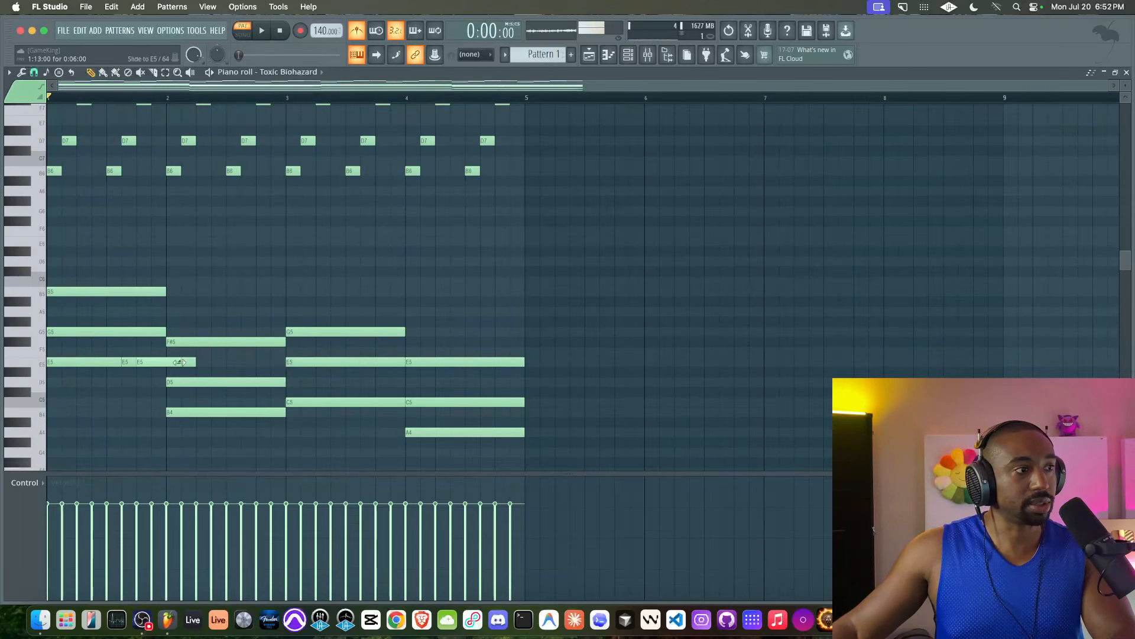
# Step: Delete the overlapping E5 note and replay the first bar with the slide
pyautogui.rightClick(191, 362)
pyautogui.keyDown('super'); pyautogui.click(167, 362); pyautogui.keyUp('super')
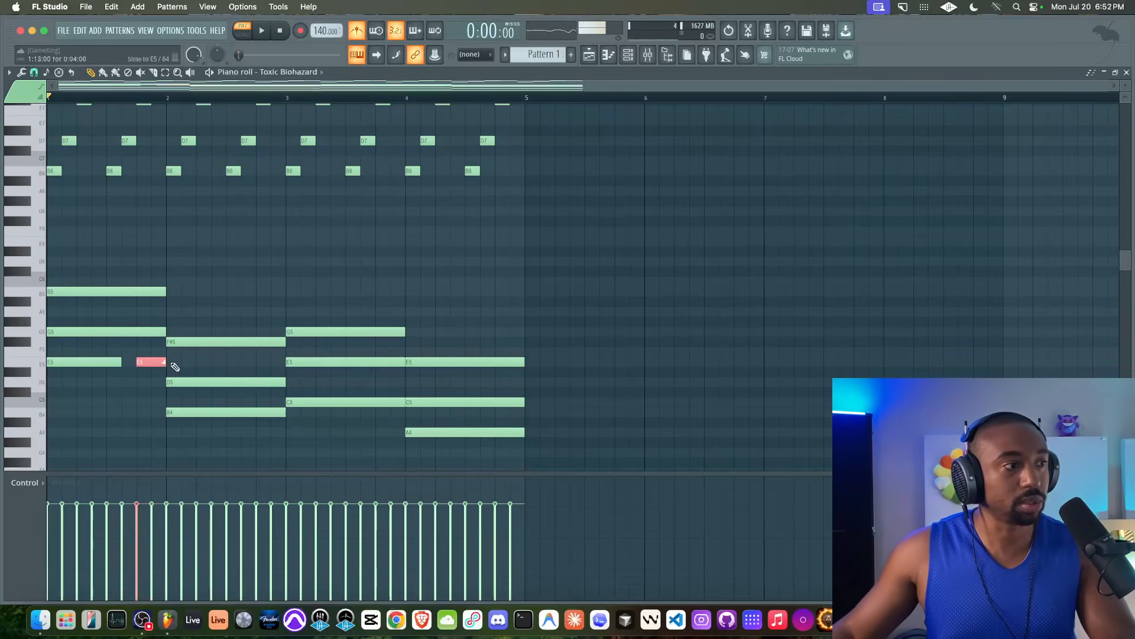
pyautogui.press('space')
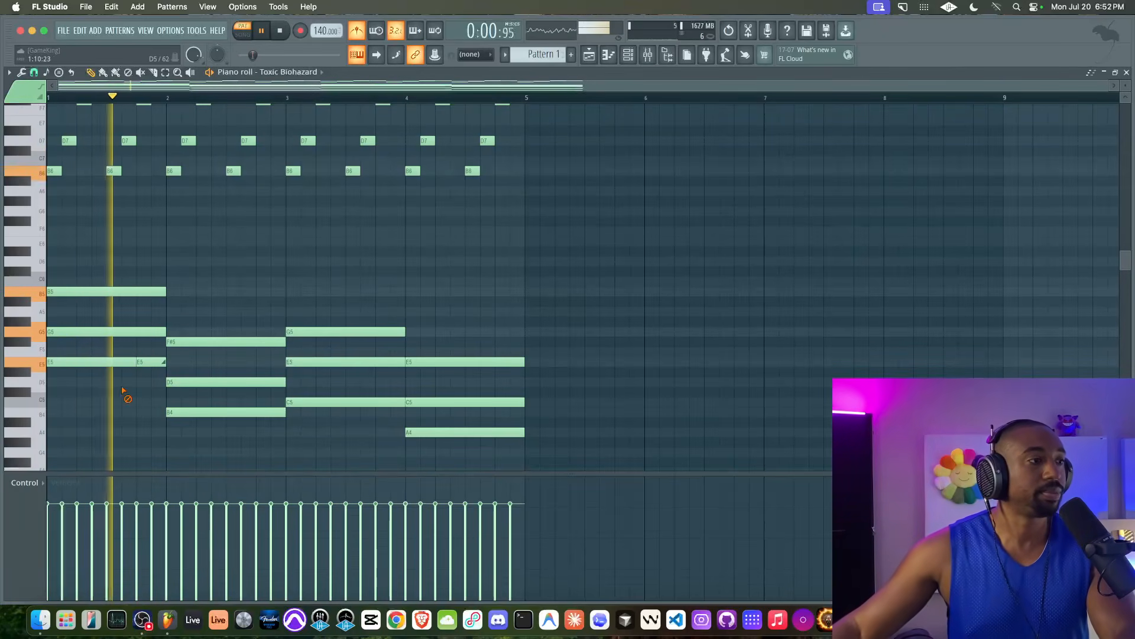
pyautogui.press('space')
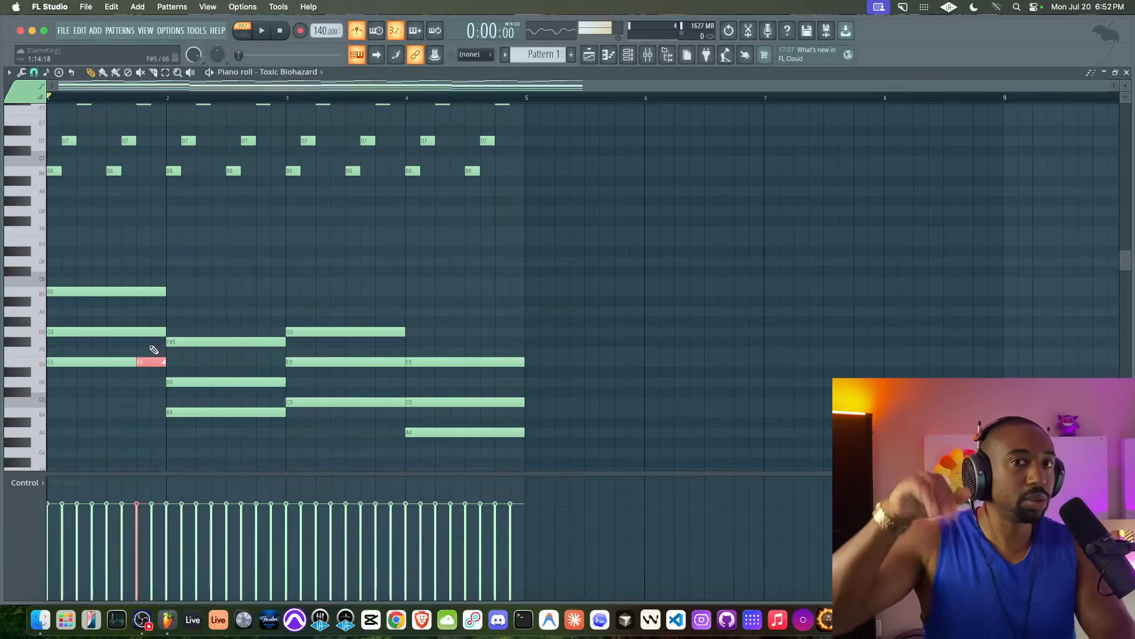
pyautogui.press('space')
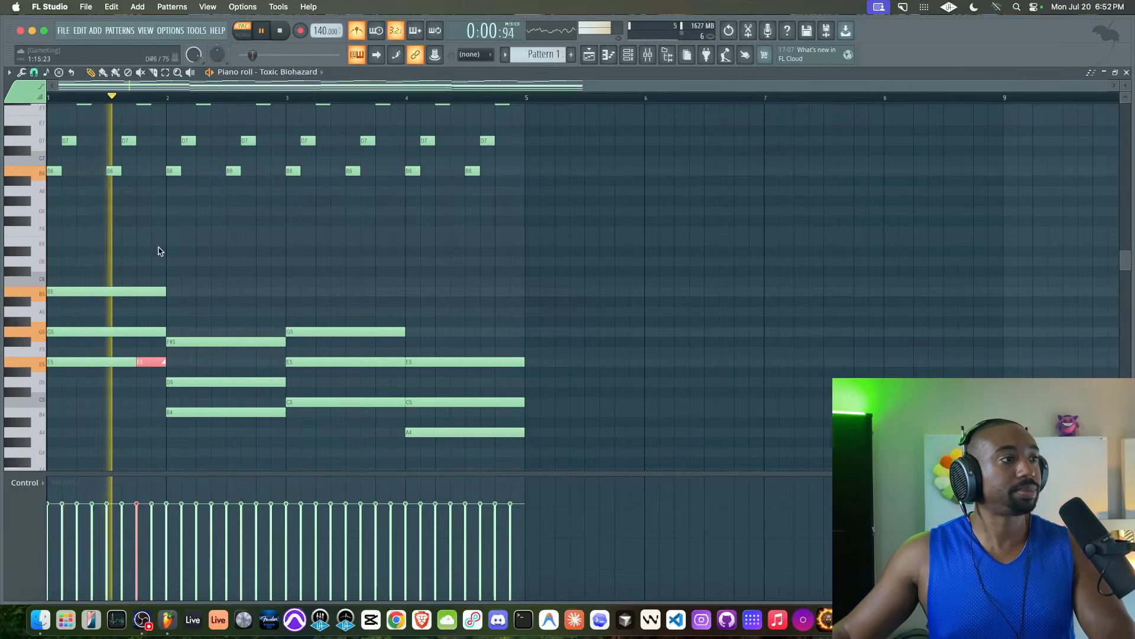
pyautogui.press('space')
pyautogui.scroll(3, 163, 283)
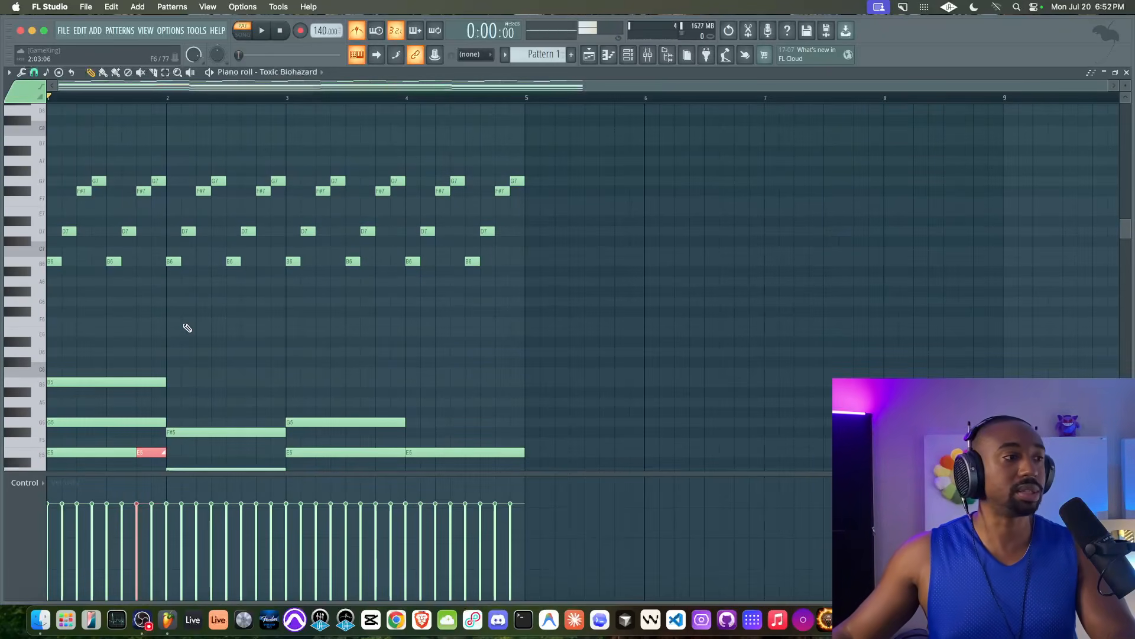
pyautogui.scroll(-3, 178, 323)
pyautogui.scroll(4, 158, 208)
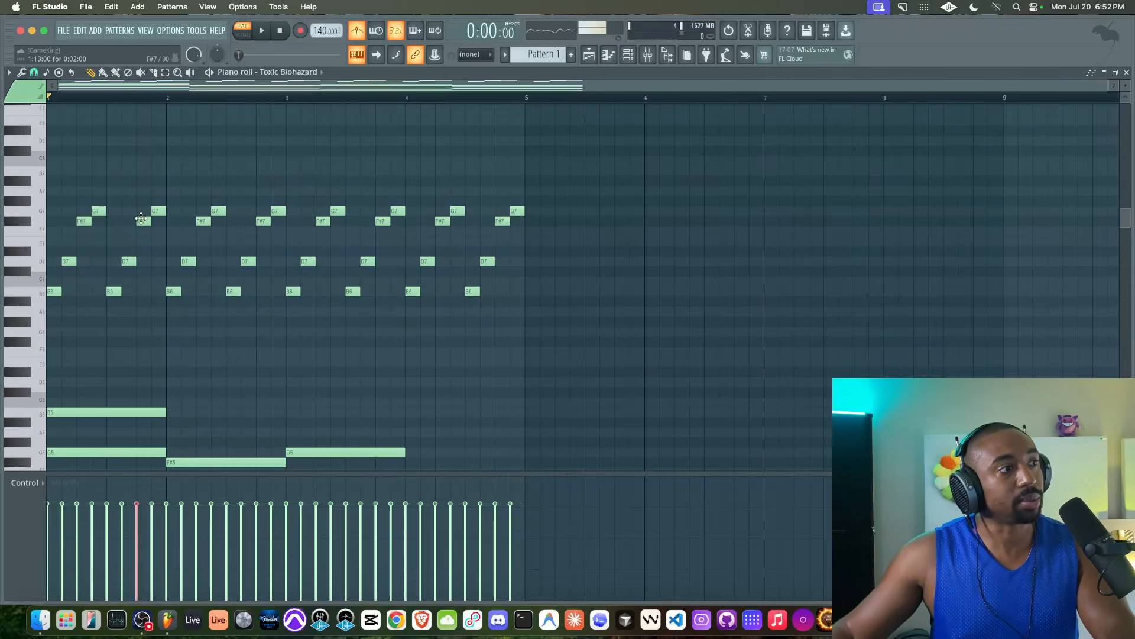
# Step: Give the bar 1 F#7 arpeggio note pink colour 9 and play the pattern
pyautogui.doubleClick(142, 220)
pyautogui.click(648, 300)
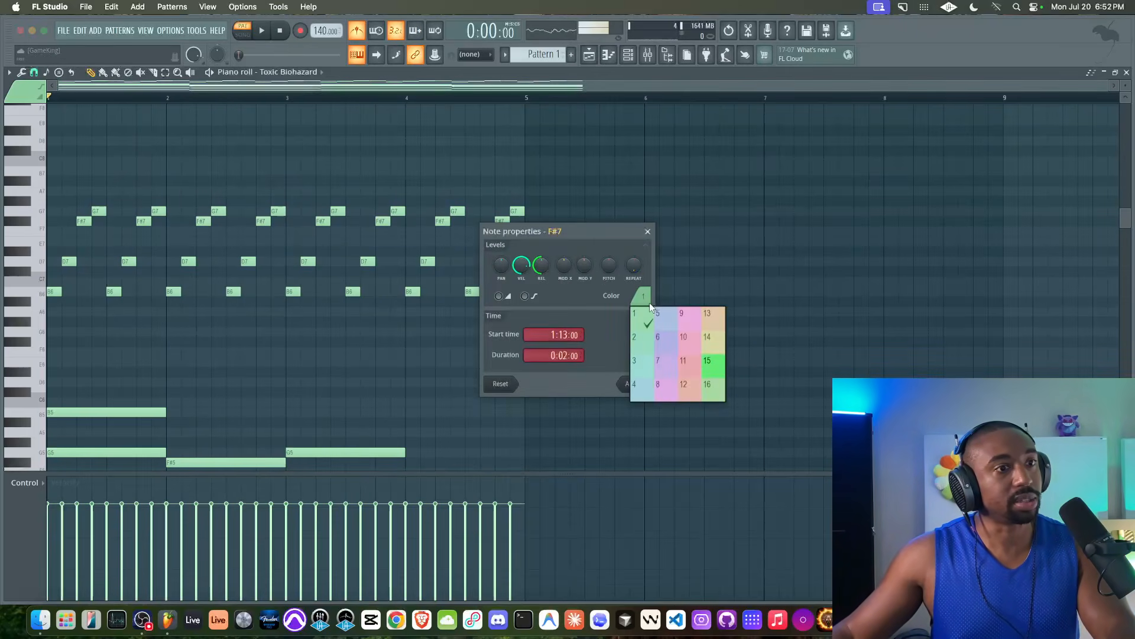
pyautogui.click(692, 315)
pyautogui.click(645, 386)
pyautogui.press('space')
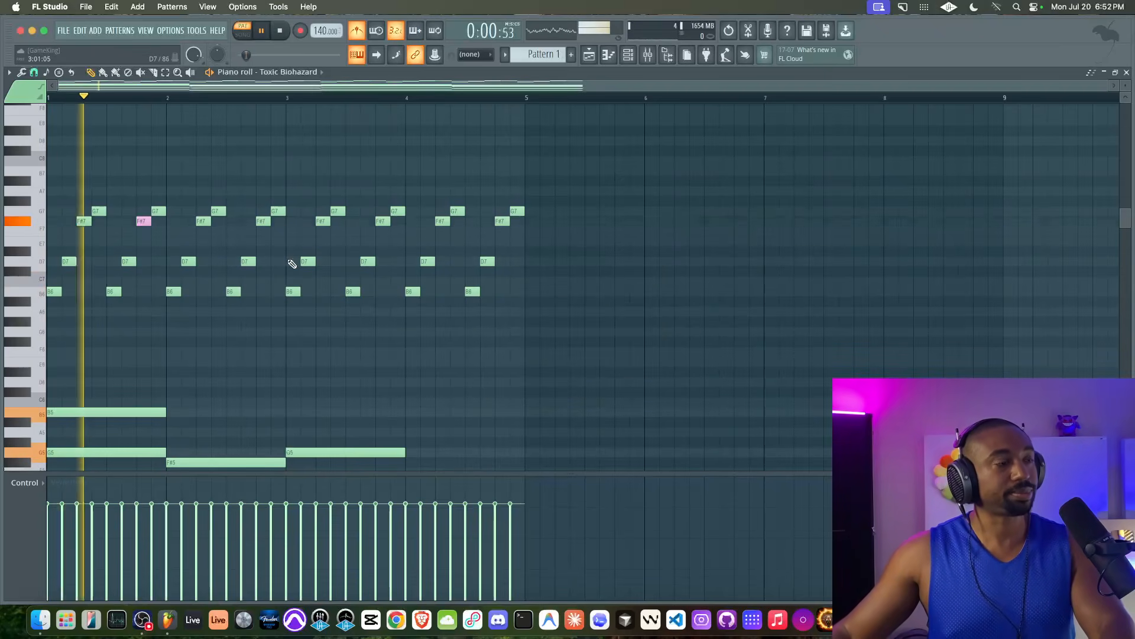
pyautogui.press('space')
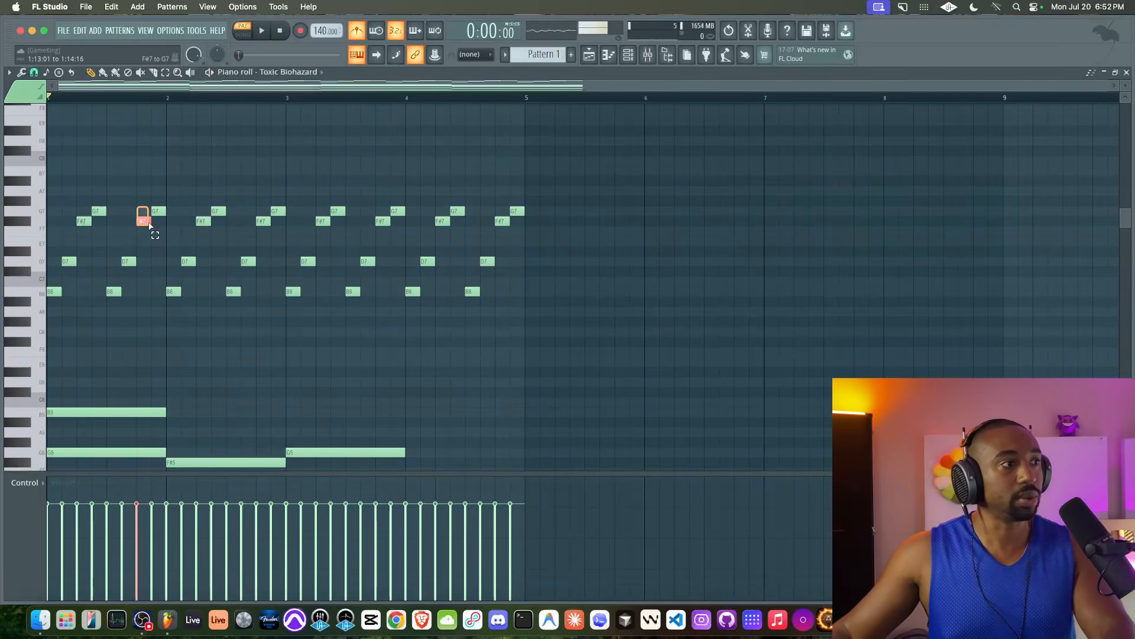
# Step: Inspect the B5 note's colour options, leaving its colour unchanged
pyautogui.scroll(-4, 147, 239)
pyautogui.click(142, 359)
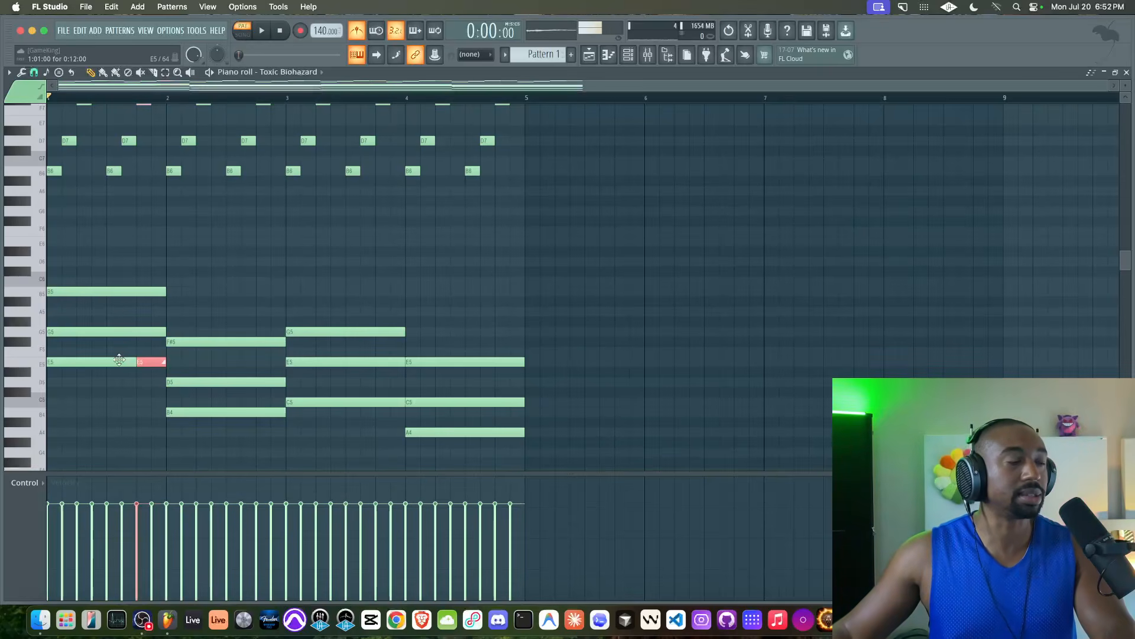
pyautogui.scroll(1, 119, 337)
pyautogui.scroll(2, 119, 337)
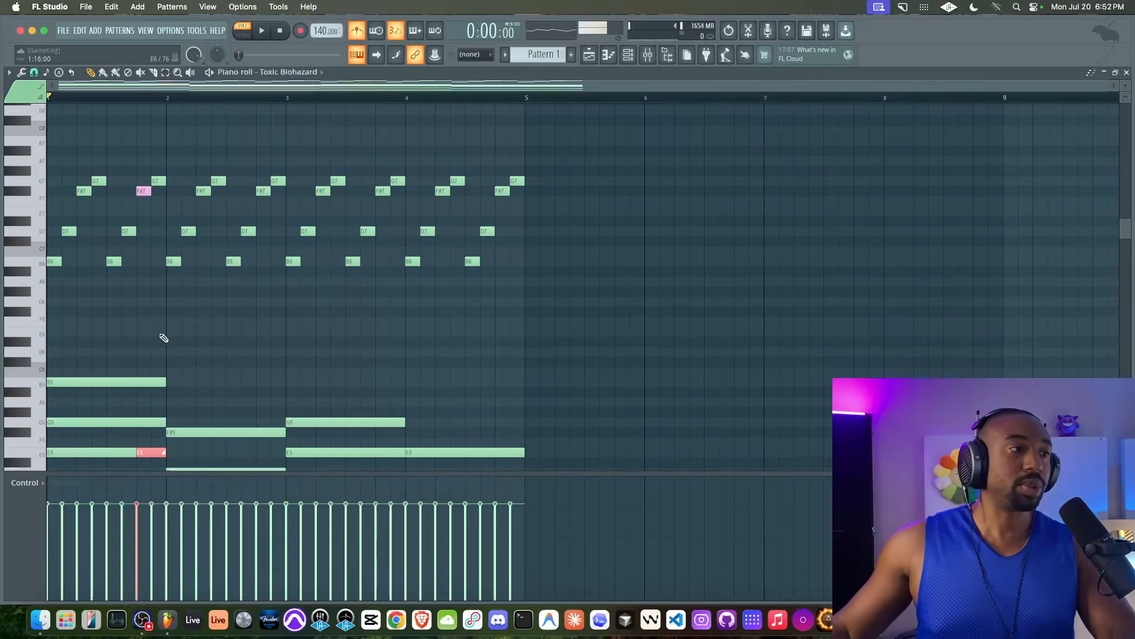
pyautogui.scroll(-2, 149, 350)
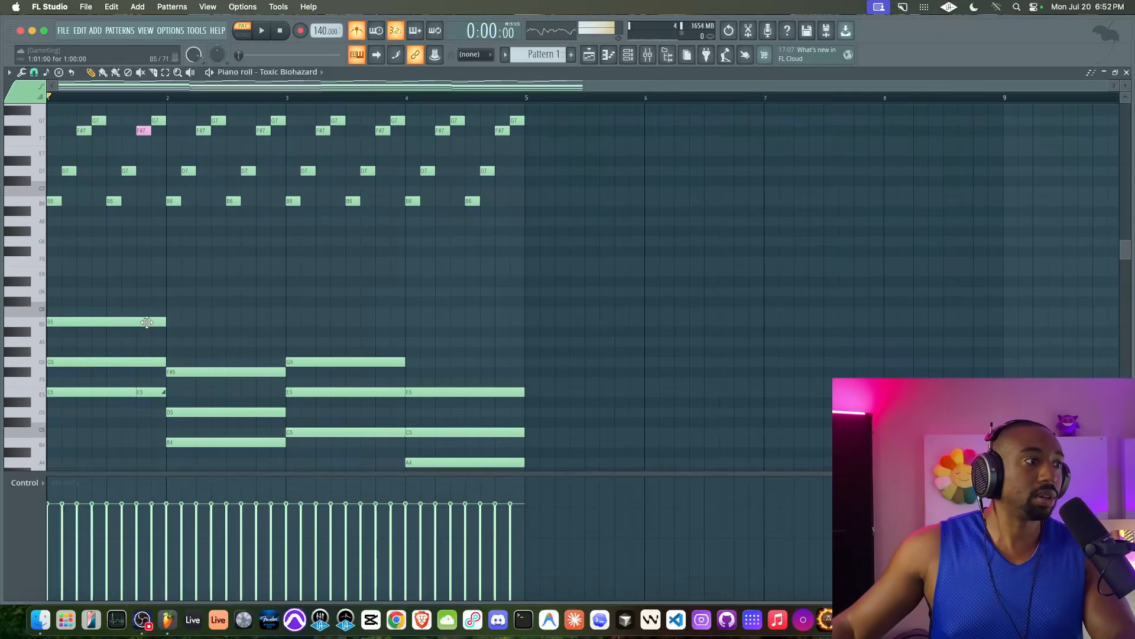
pyautogui.doubleClick(146, 322)
pyautogui.click(642, 298)
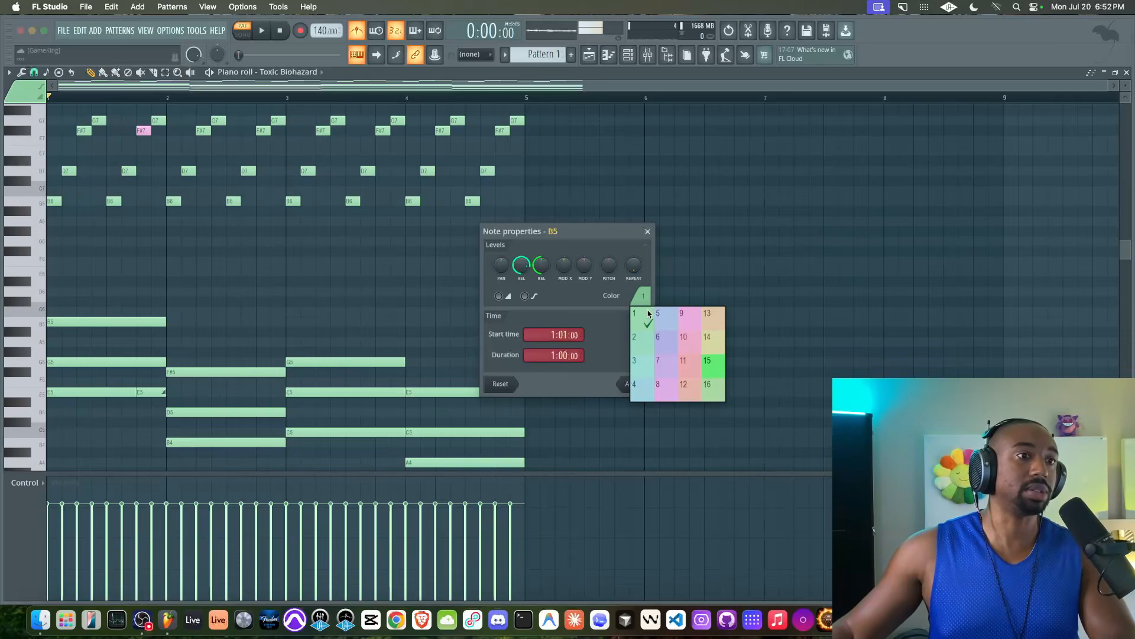
pyautogui.click(606, 297)
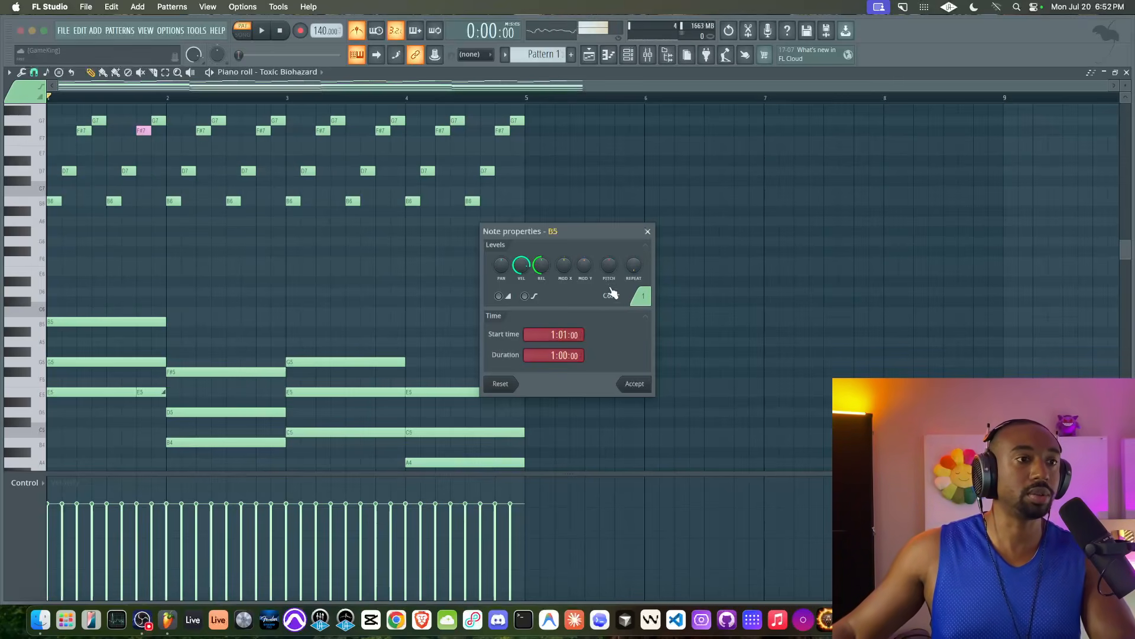
pyautogui.click(648, 232)
# Step: Recheck the F#7 note's properties, keeping colour 9
pyautogui.doubleClick(142, 131)
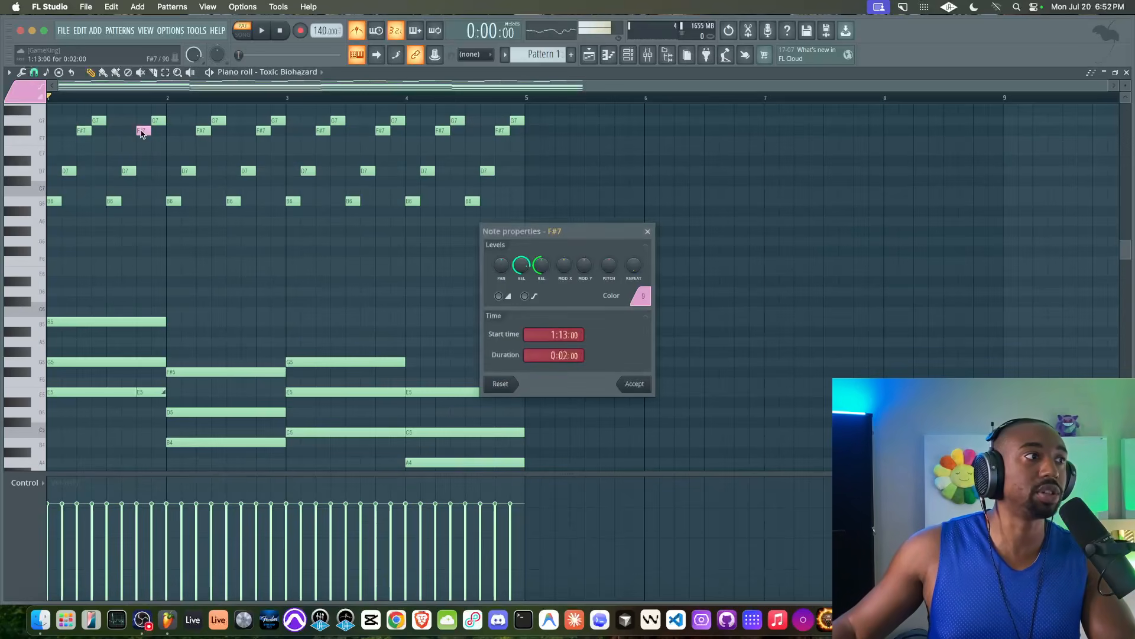
pyautogui.click(644, 295)
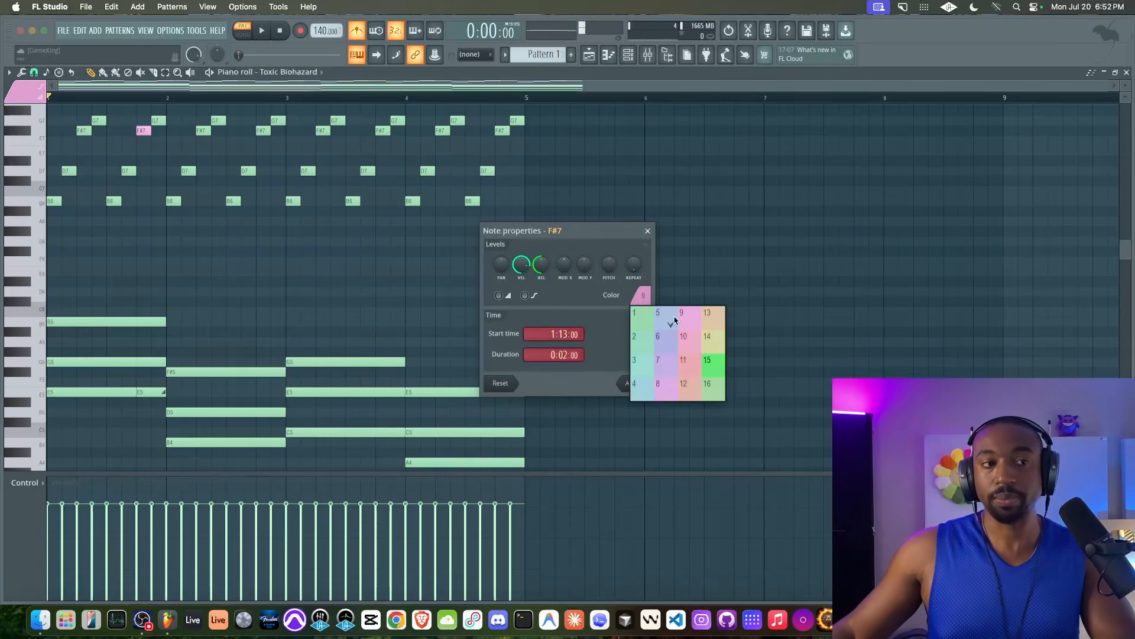
pyautogui.click(651, 269)
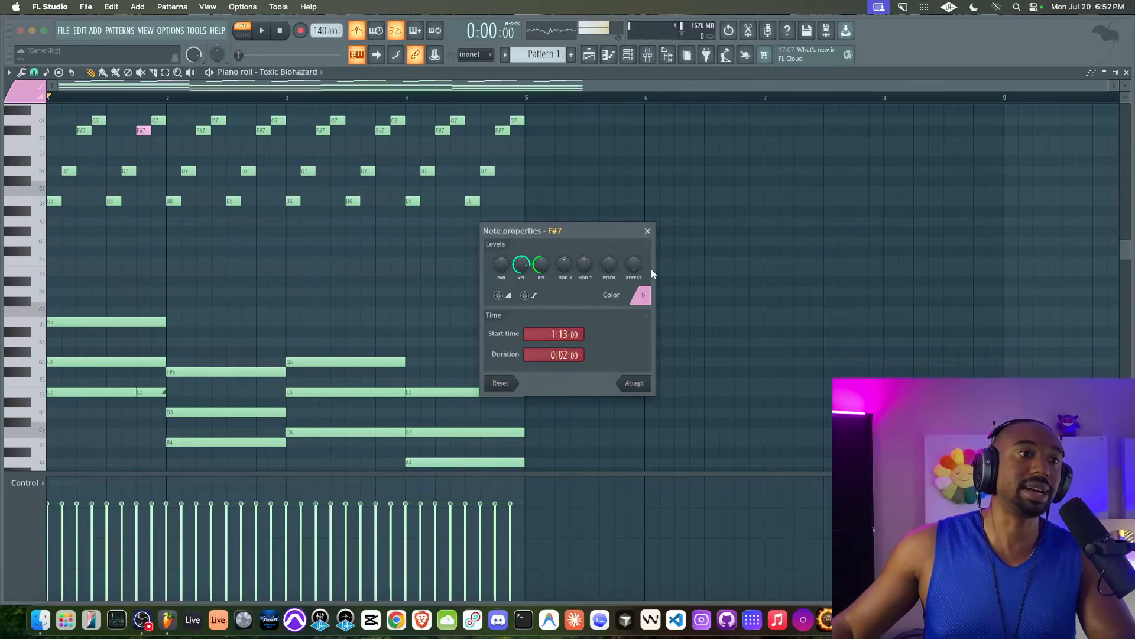
pyautogui.click(649, 231)
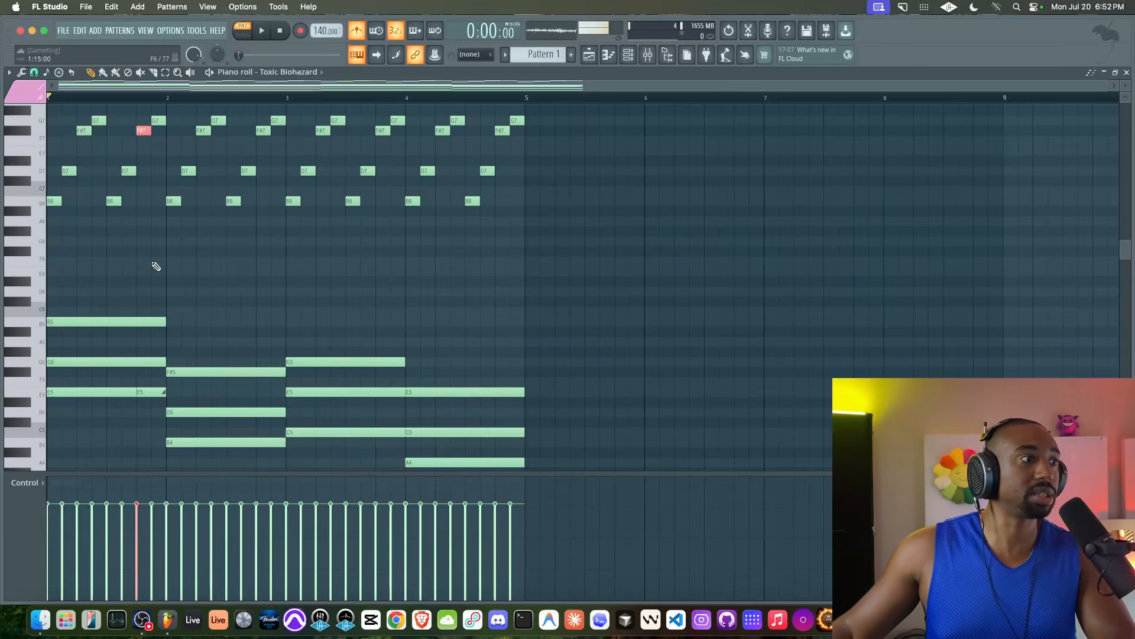
# Step: Play the pattern while checking the bar 1 E5 slide note and pink F#7 note
pyautogui.scroll(-3, 153, 284)
pyautogui.keyDown('shift'); pyautogui.keyDown('super'); pyautogui.click(142, 332); pyautogui.keyUp('super'); pyautogui.keyUp('shift')
pyautogui.scroll(5, 141, 335)
pyautogui.hscroll(1, 142, 335)
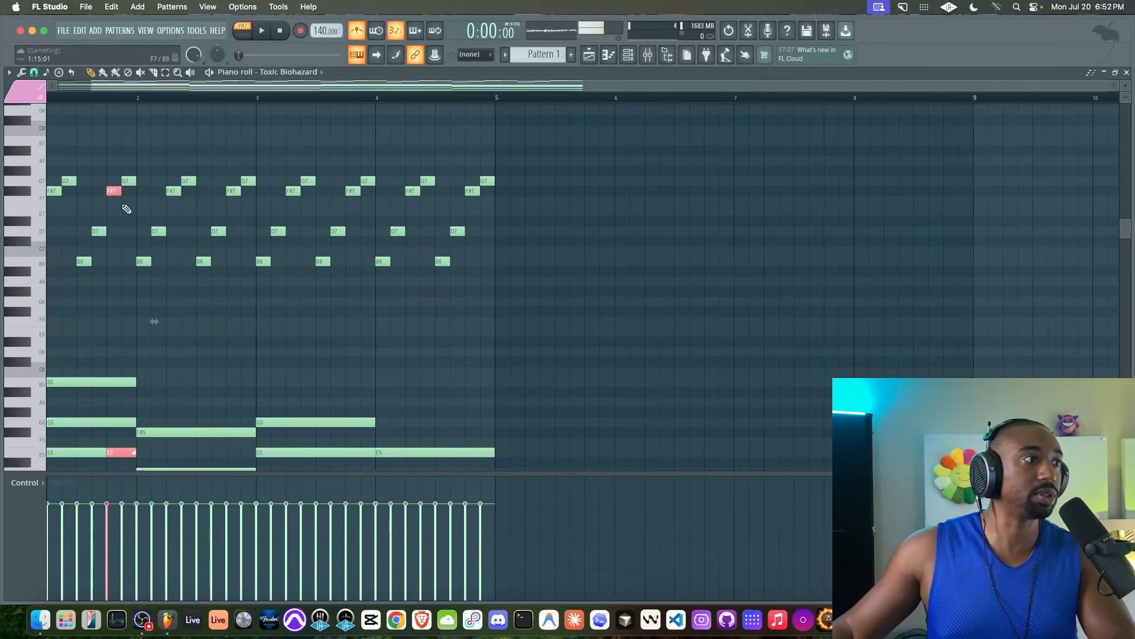
pyautogui.scroll(2, 127, 209)
pyautogui.hscroll(-1, 134, 216)
pyautogui.press('space')
pyautogui.scroll(-3, 142, 251)
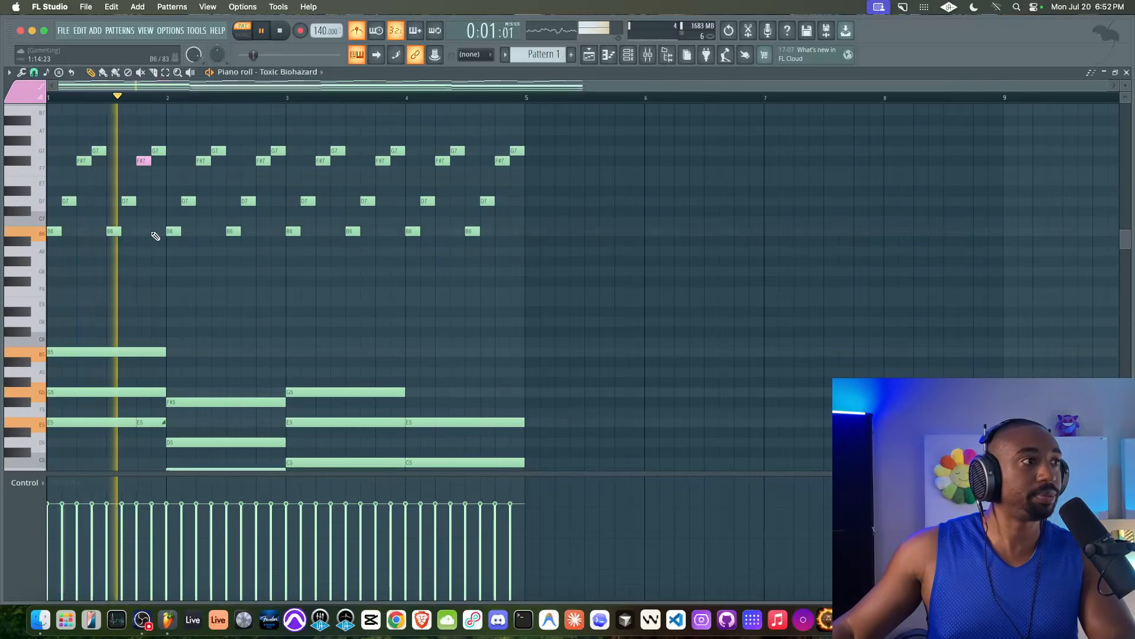
pyautogui.scroll(-5, 151, 231)
pyautogui.click(152, 336)
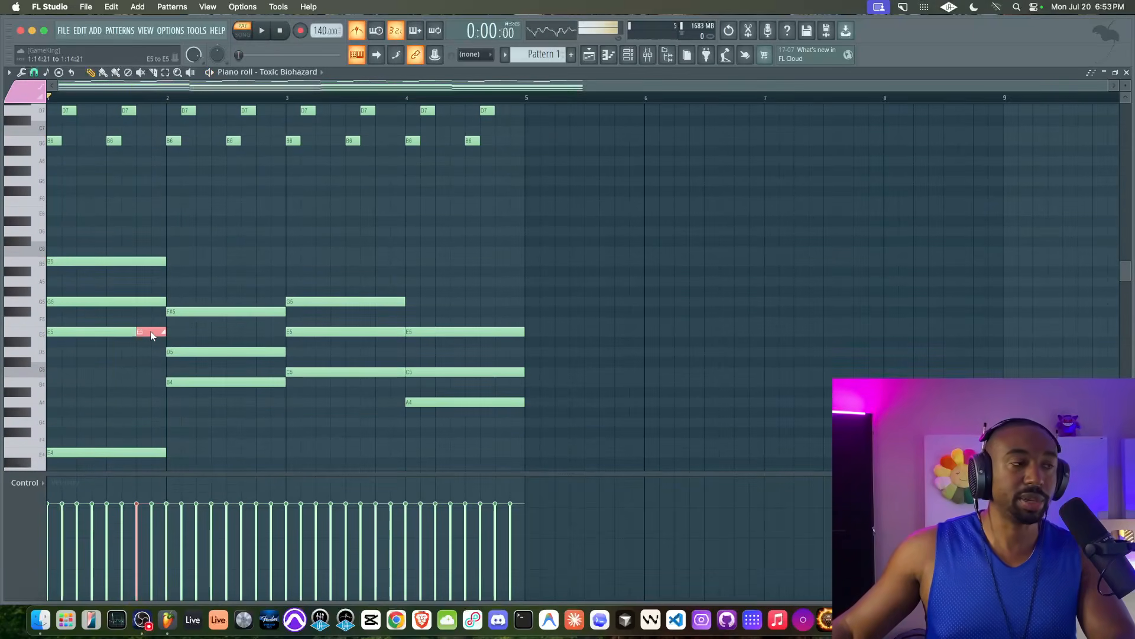
pyautogui.scroll(5, 170, 251)
pyautogui.click(142, 161)
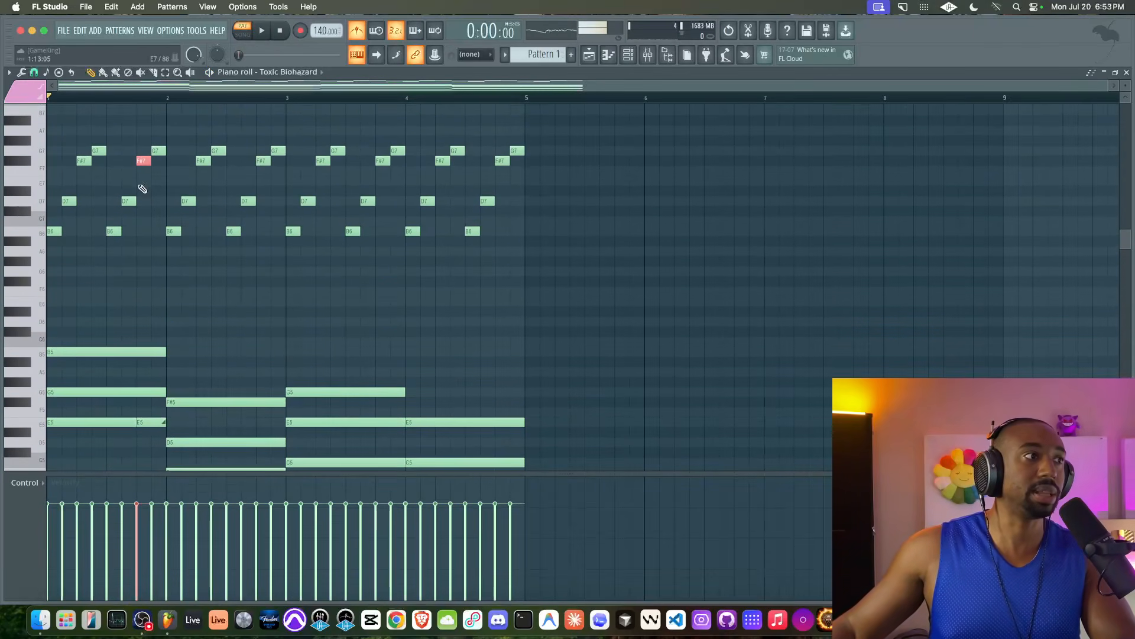
pyautogui.press('space')
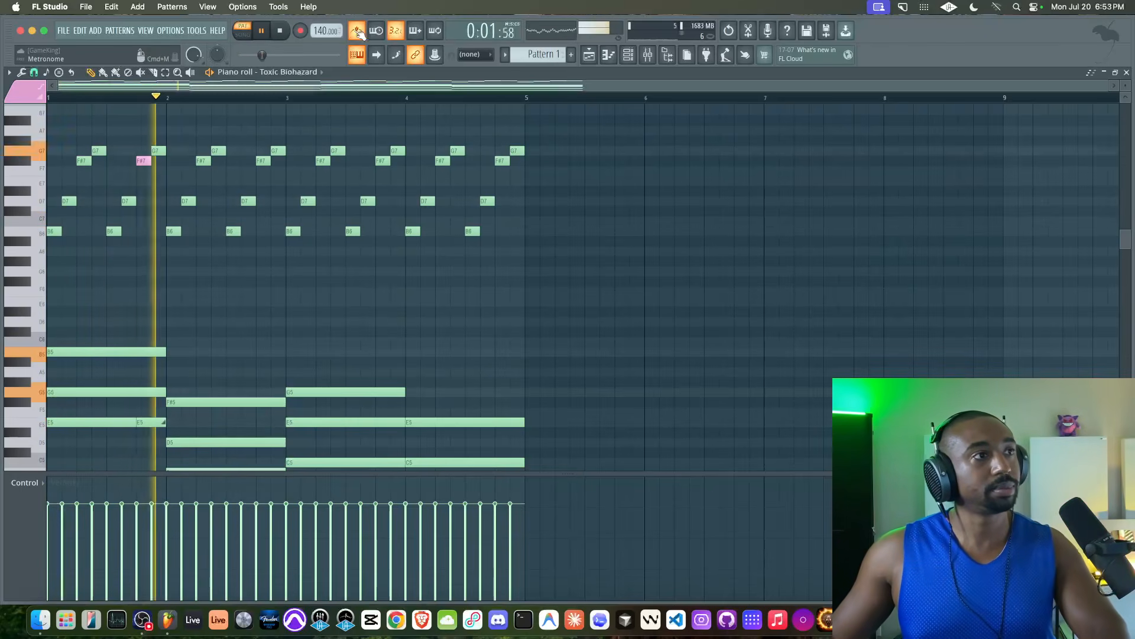
pyautogui.press('space')
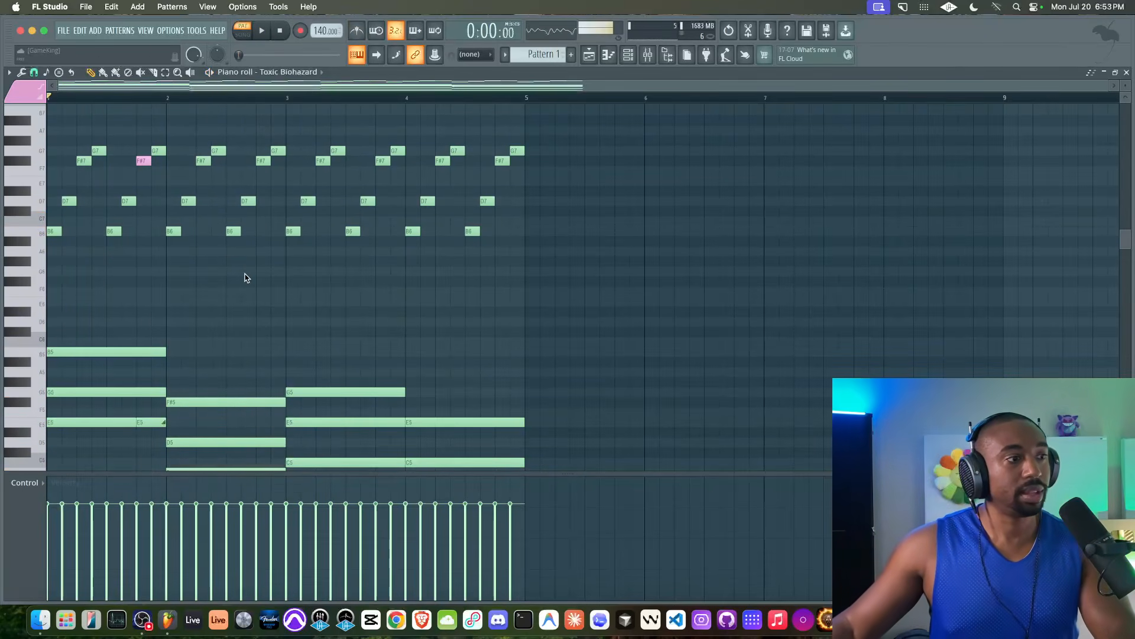
# Step: Replace the old B4 slide note with a new slide at the end of bar 2's B4
pyautogui.scroll(-5, 245, 276)
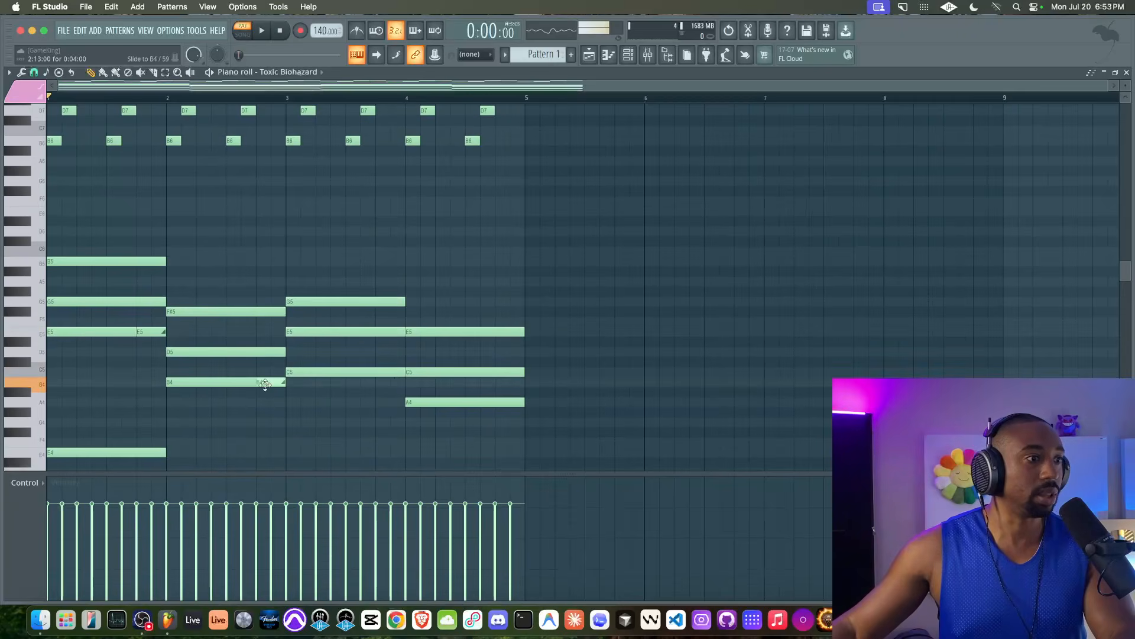
pyautogui.rightClick(262, 384)
pyautogui.click(286, 384)
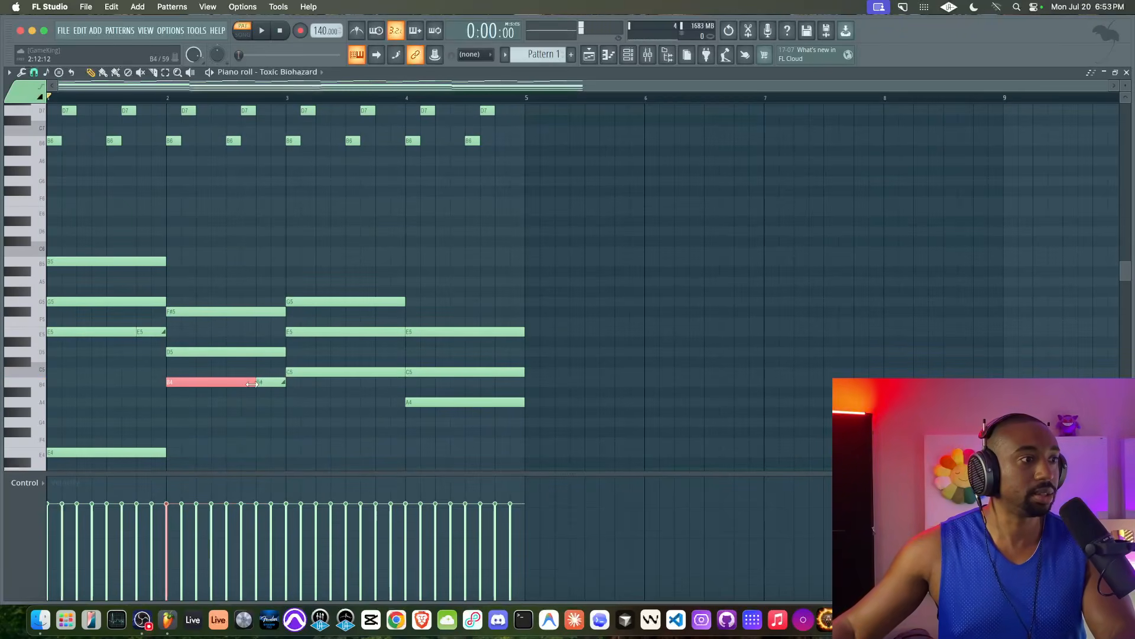
pyautogui.scroll(2, 252, 384)
pyautogui.click(377, 414)
# Step: Replace the C5 slide note with a new one just before bar 4, then play
pyautogui.rightClick(389, 403)
pyautogui.click(364, 402)
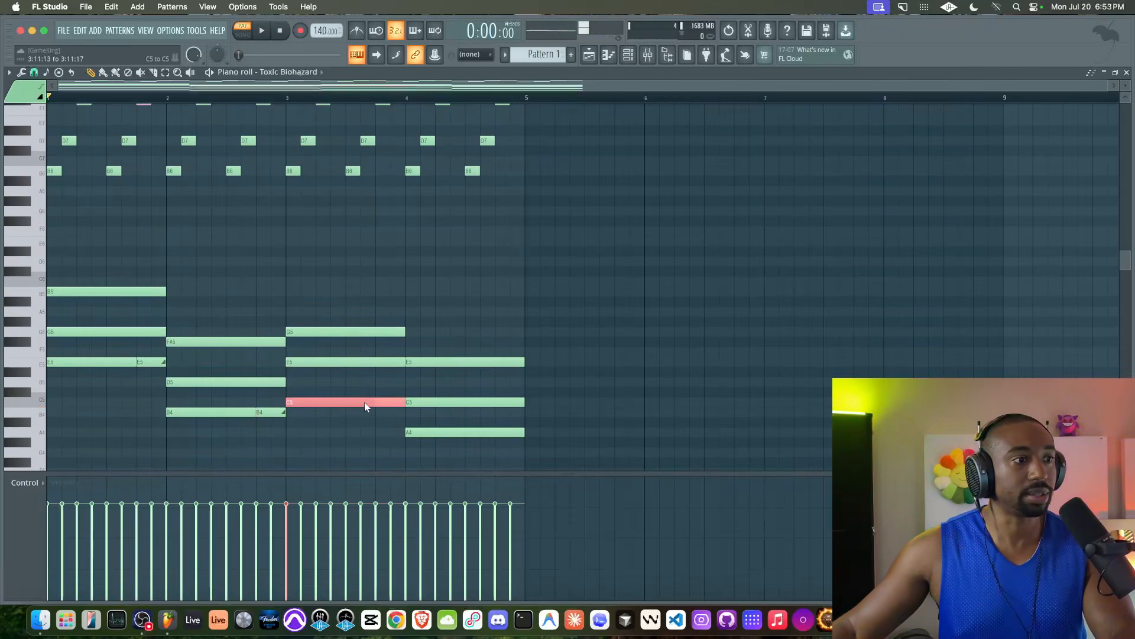
pyautogui.click(439, 402)
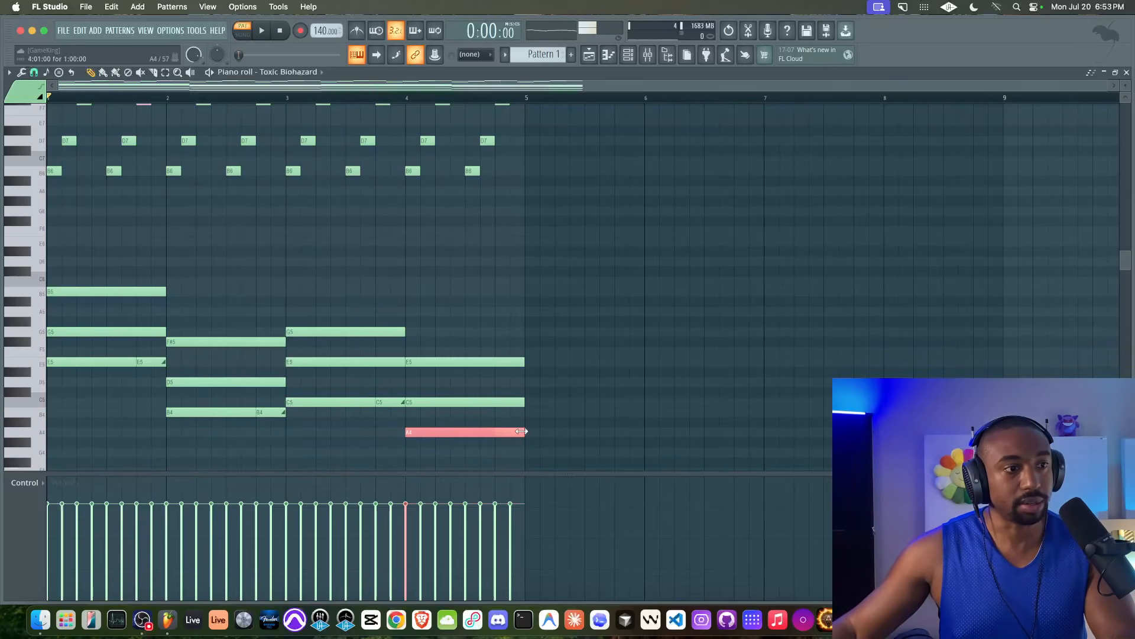
pyautogui.press('space')
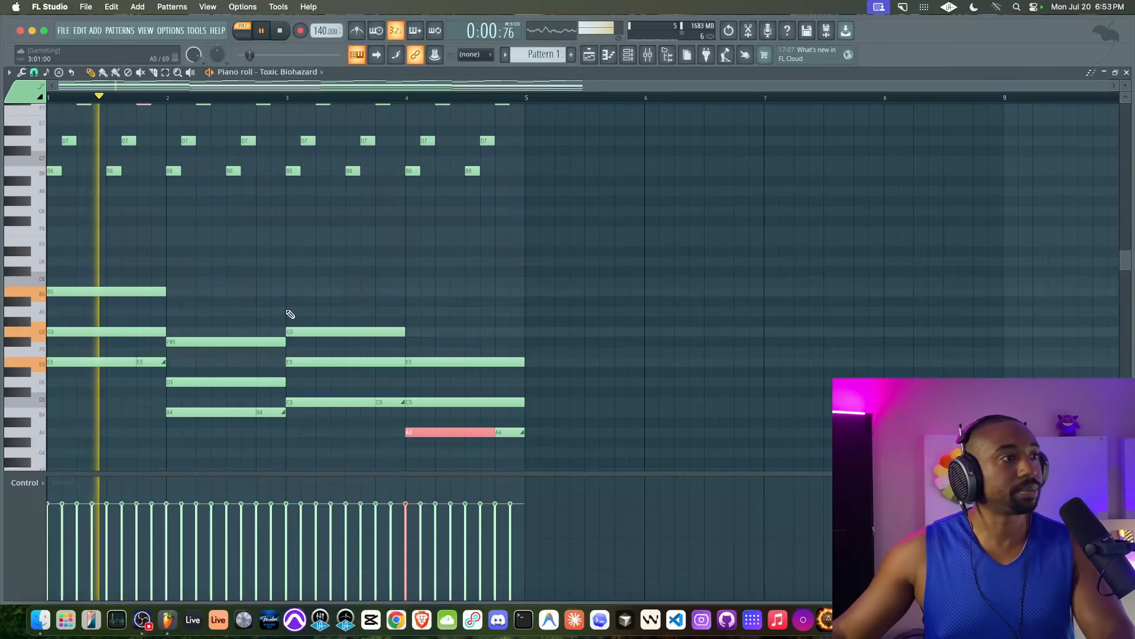
pyautogui.scroll(3, 263, 246)
pyautogui.press('space')
# Step: Delete two green F#7 arpeggio notes and sample the pink F#7 note as the template
pyautogui.rightClick(263, 131)
pyautogui.rightClick(383, 130)
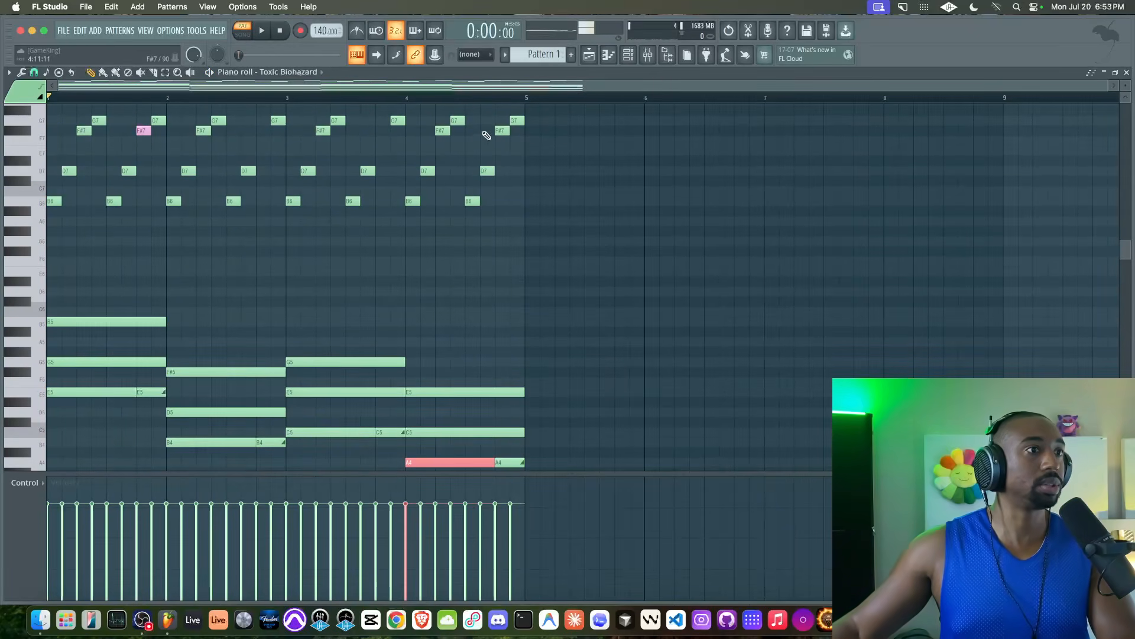
pyautogui.click(145, 131)
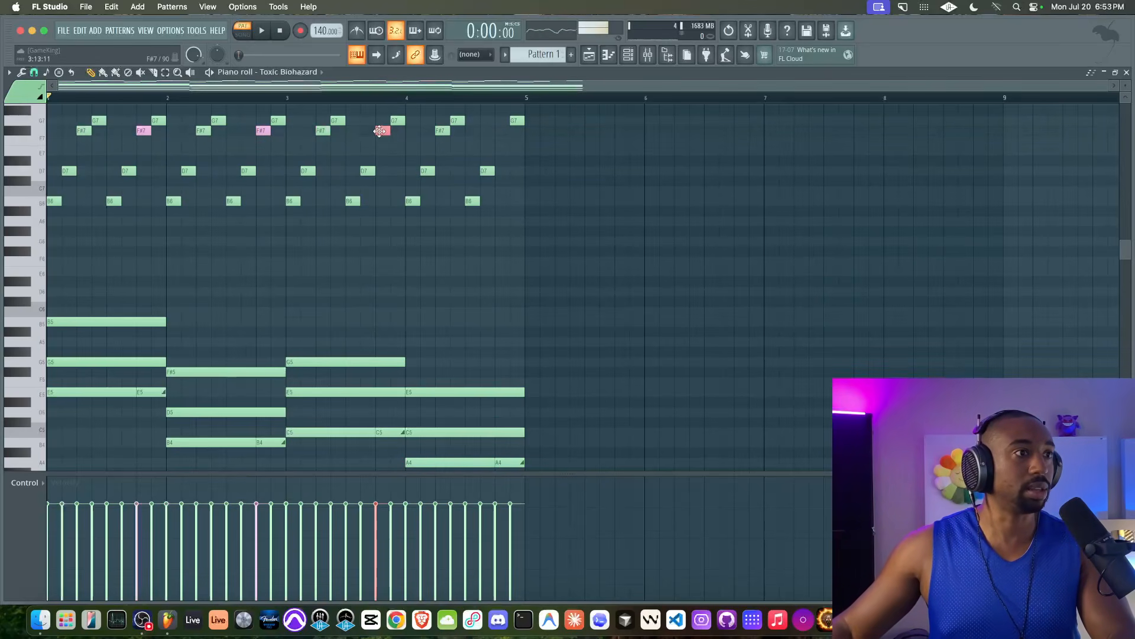
# Step: Play back the arpeggio to check the pink F#7 notes, then scroll down the piano roll
pyautogui.press('space')
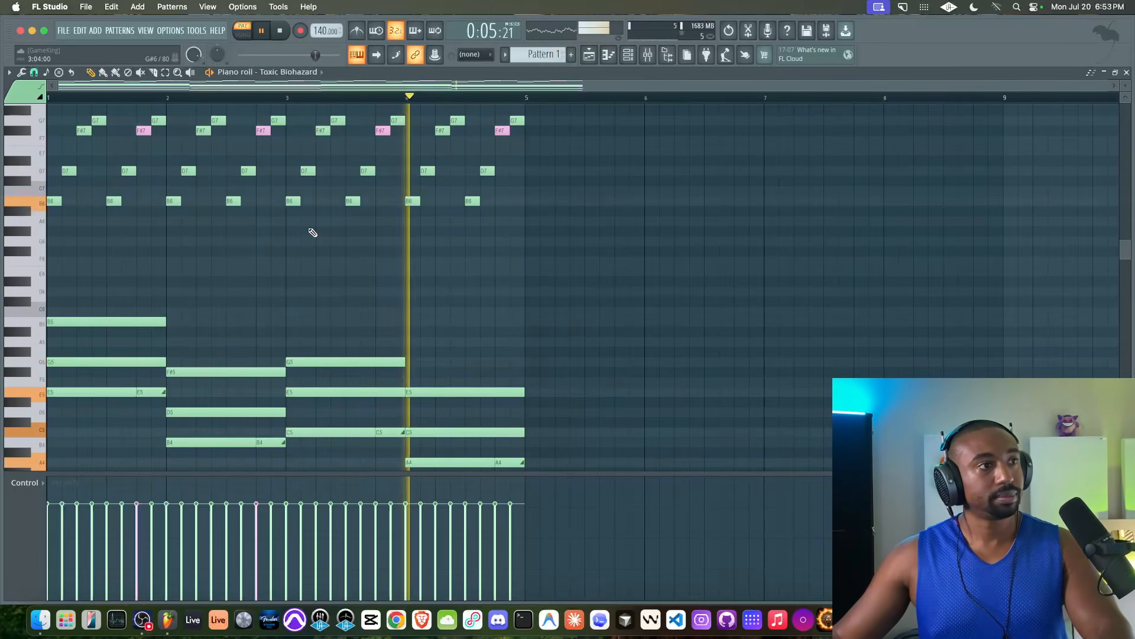
pyautogui.press('space')
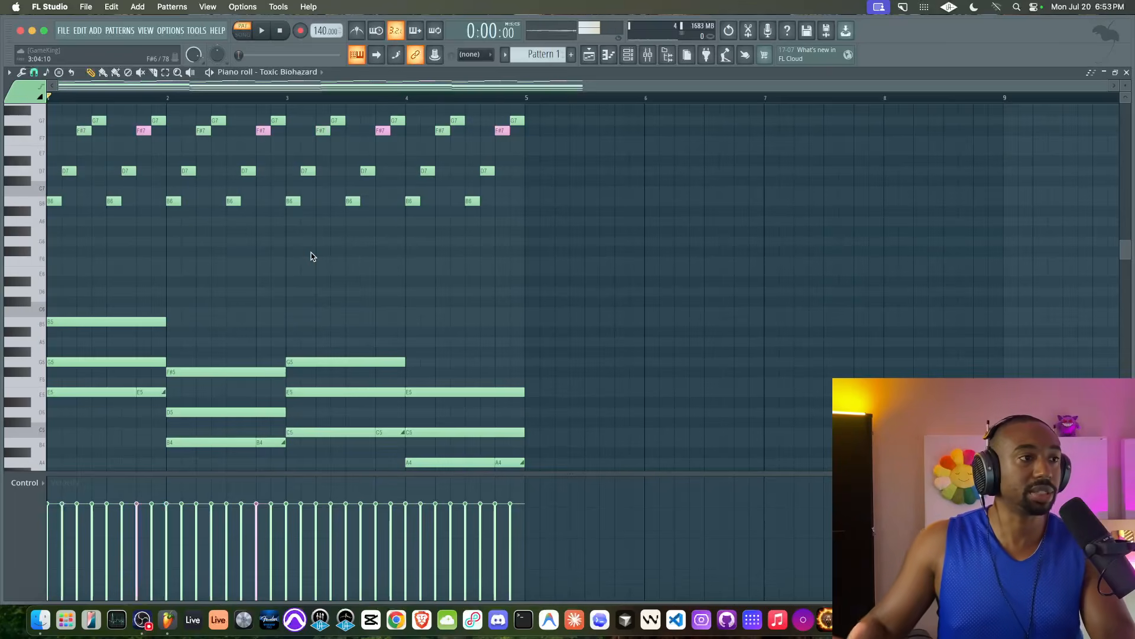
pyautogui.scroll(-1, 271, 235)
pyautogui.scroll(-1, 263, 233)
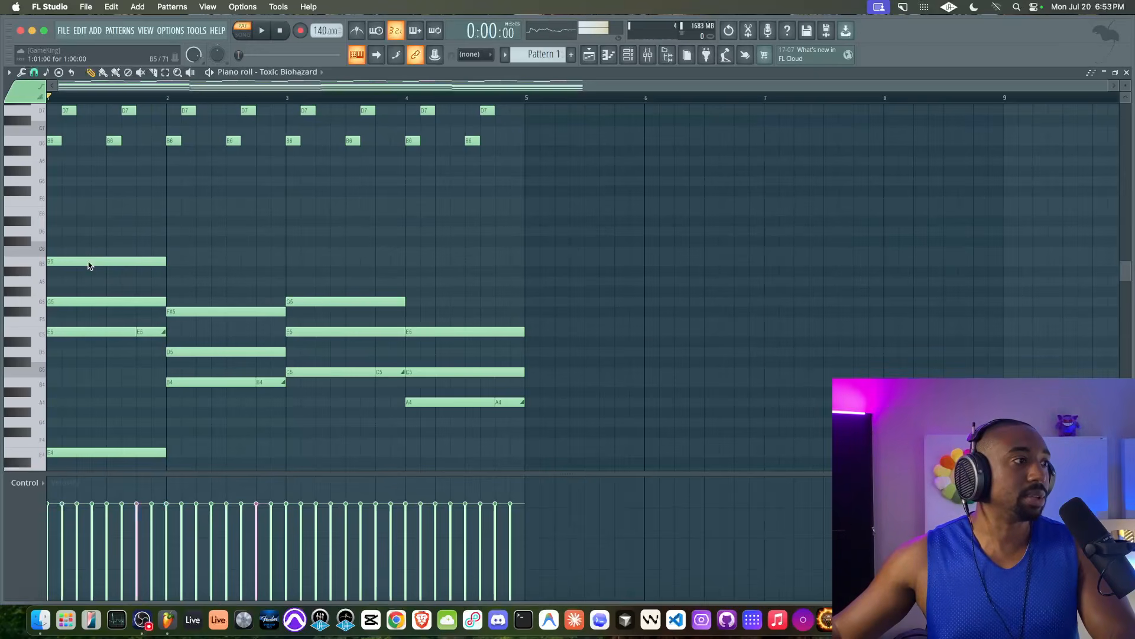
# Step: Recolour the B5 and F#5 chord notes to note colour 15
pyautogui.doubleClick(89, 263)
pyautogui.click(638, 297)
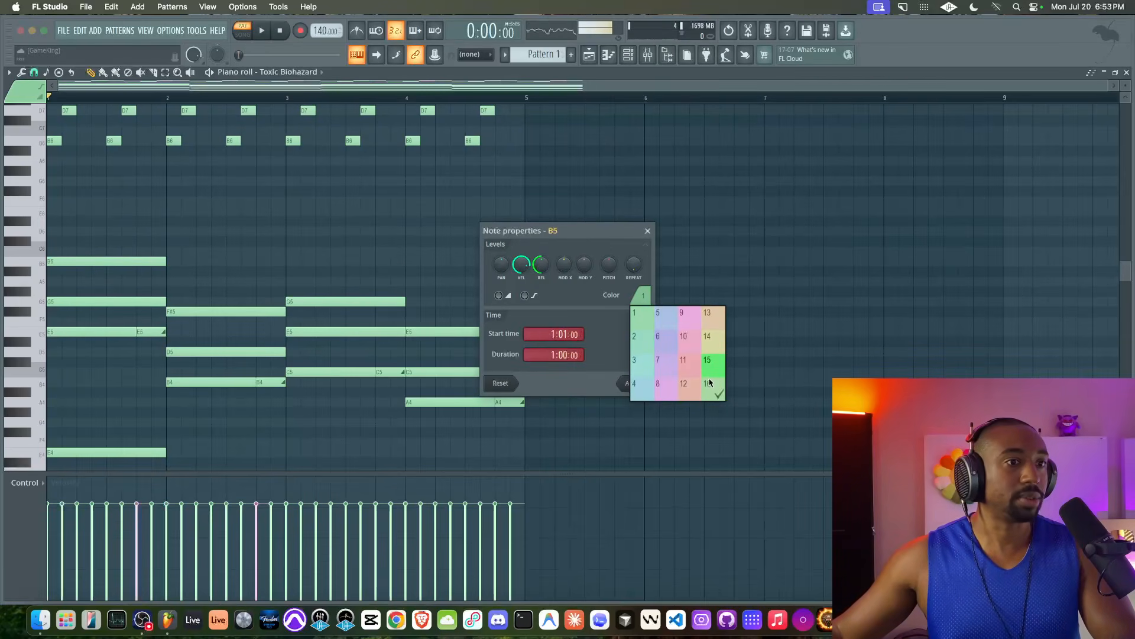
pyautogui.click(720, 363)
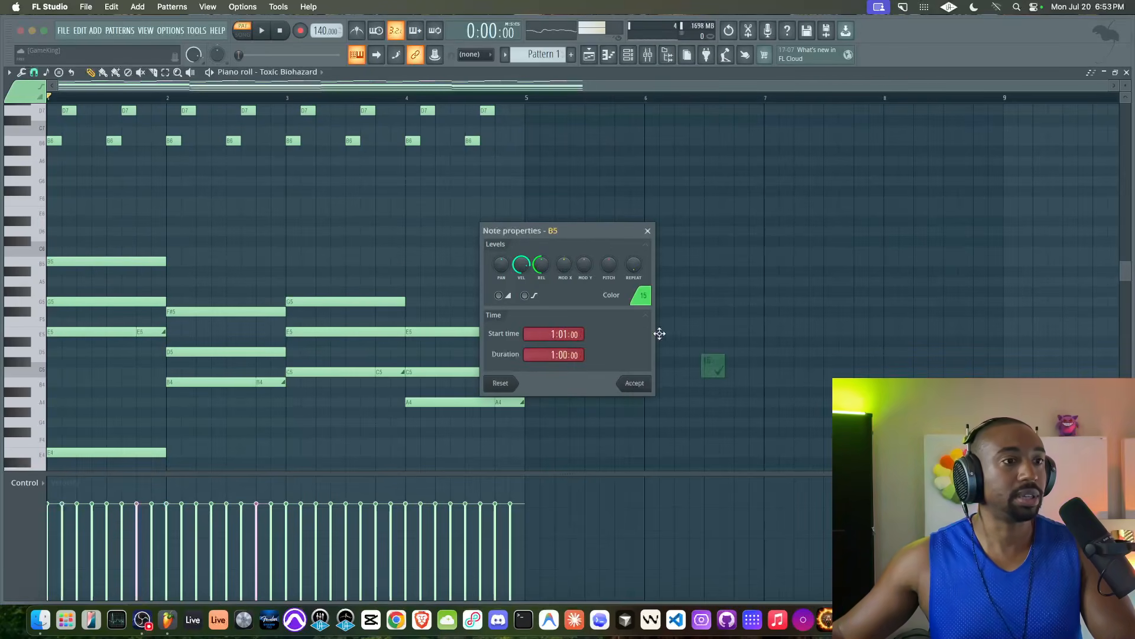
pyautogui.click(645, 382)
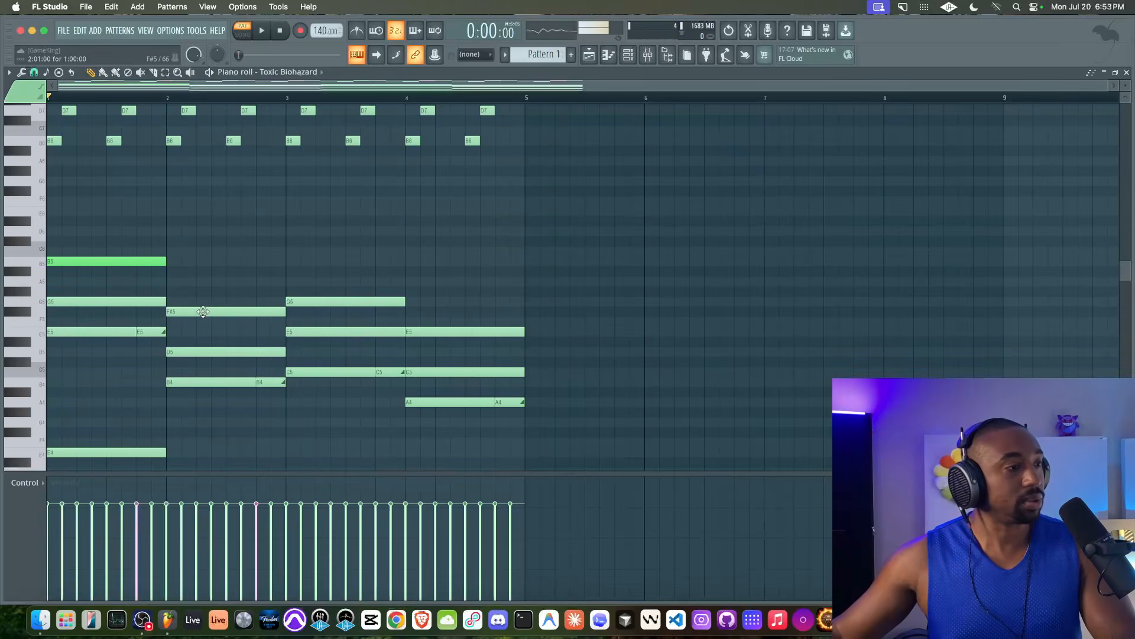
pyautogui.doubleClick(203, 311)
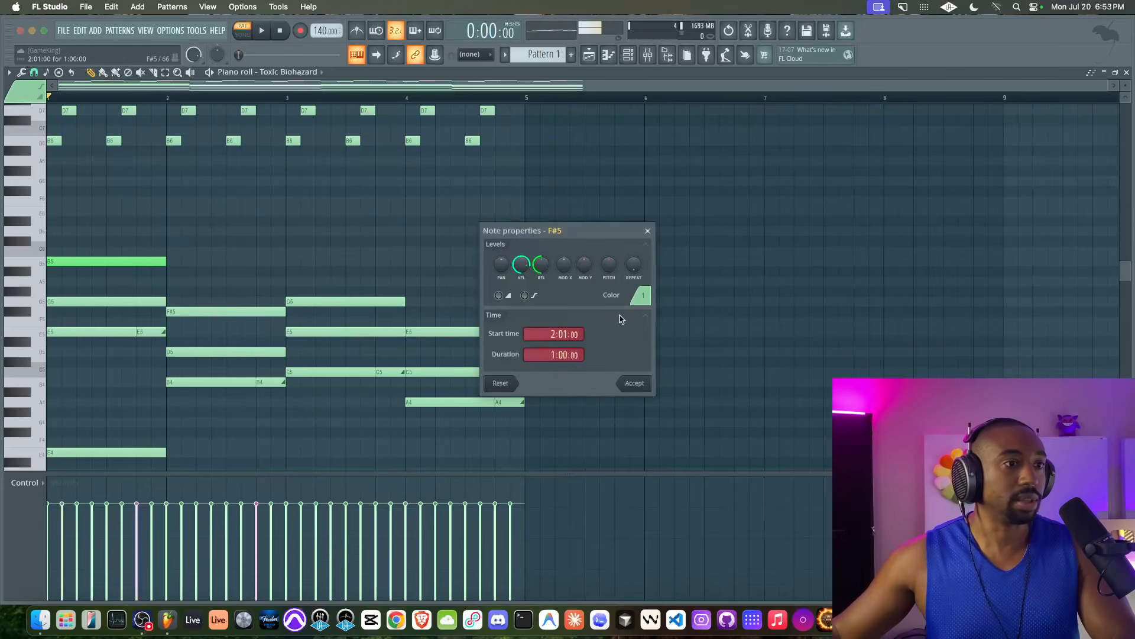
pyautogui.click(642, 295)
pyautogui.click(707, 365)
pyautogui.click(646, 382)
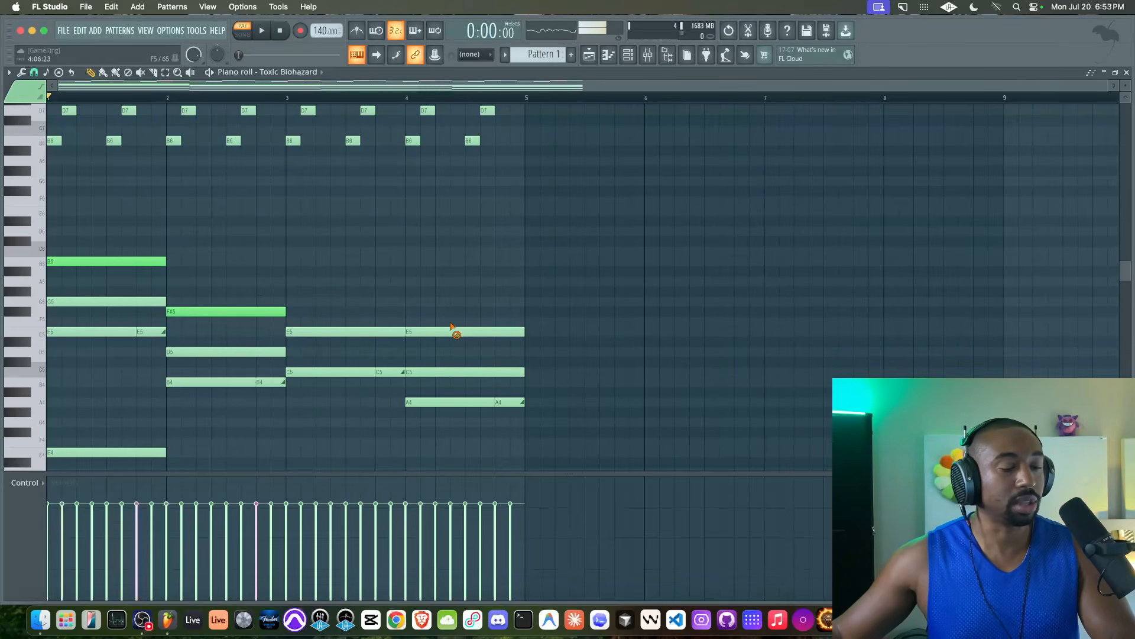
# Step: Restore the bar-3 G5 note and replace bar 4's E5 with a bright-green copy, then audition the chords
pyautogui.press('super+z')
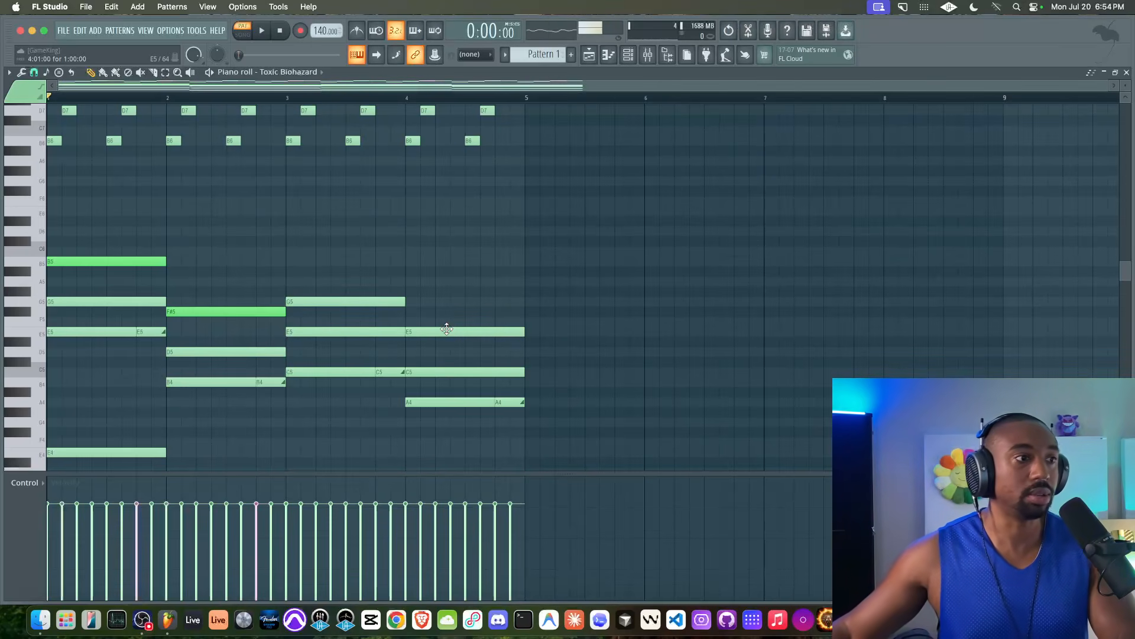
pyautogui.rightClick(447, 329)
pyautogui.moveTo(243, 313); pyautogui.dragTo(481, 341)
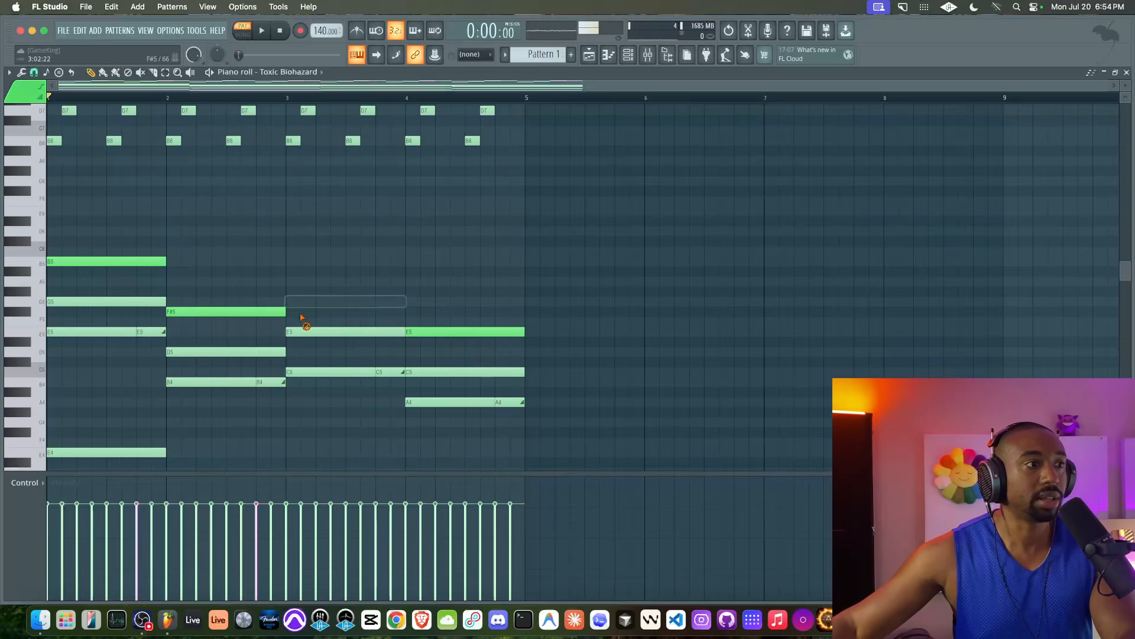
pyautogui.click(286, 300)
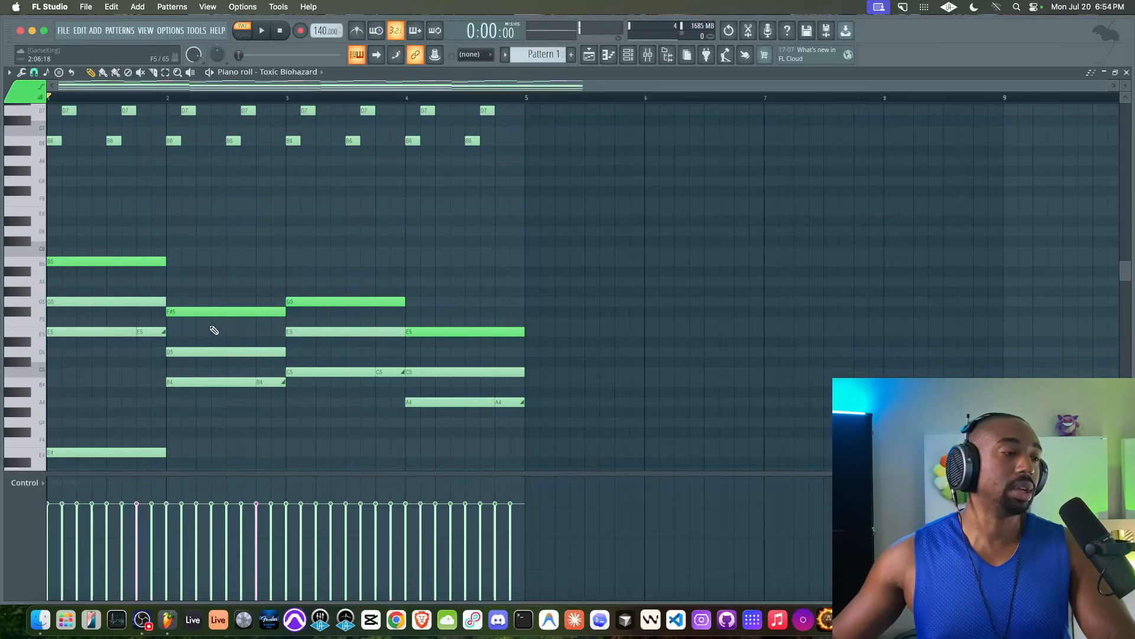
pyautogui.press('space')
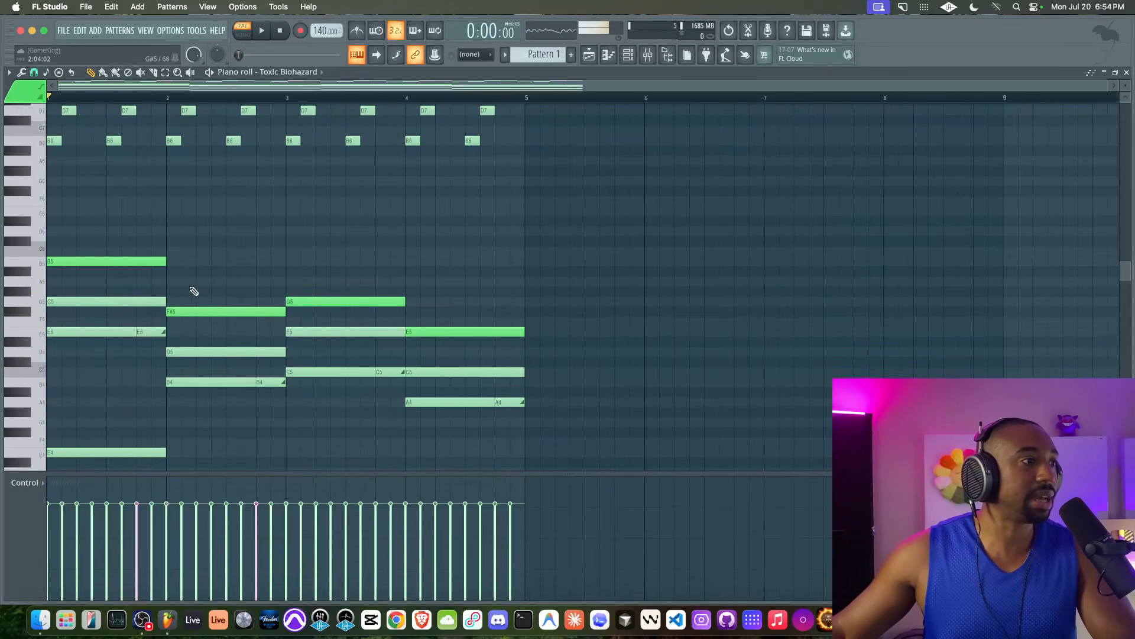
pyautogui.doubleClick(189, 315)
pyautogui.click(634, 383)
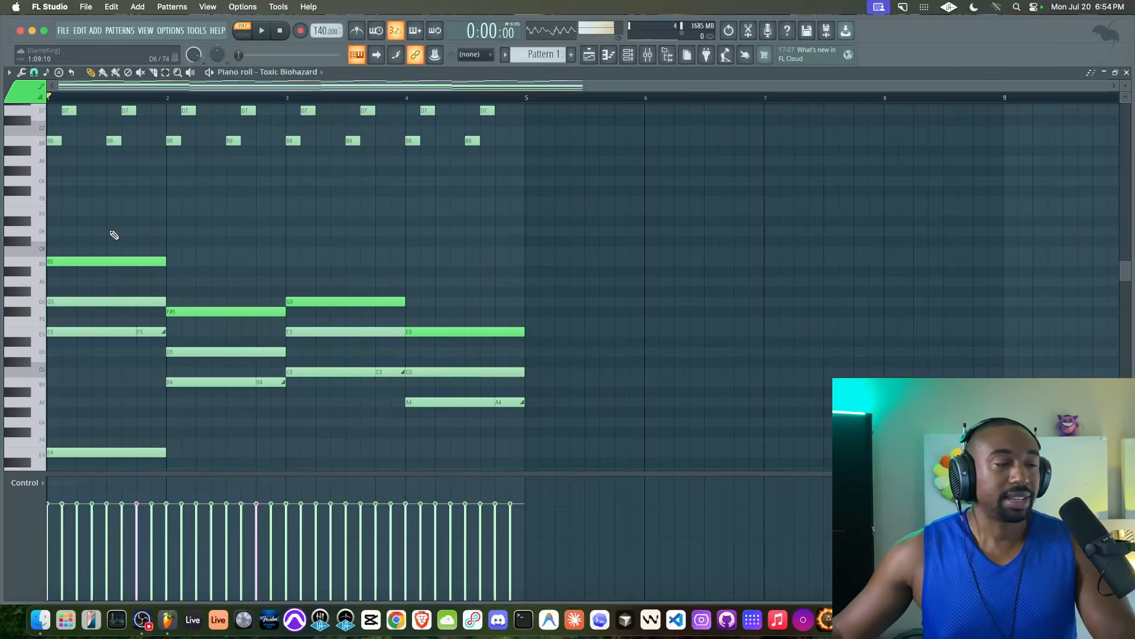
# Step: Confirm that the D6 slide note keeps note colour 15
pyautogui.doubleClick(109, 230)
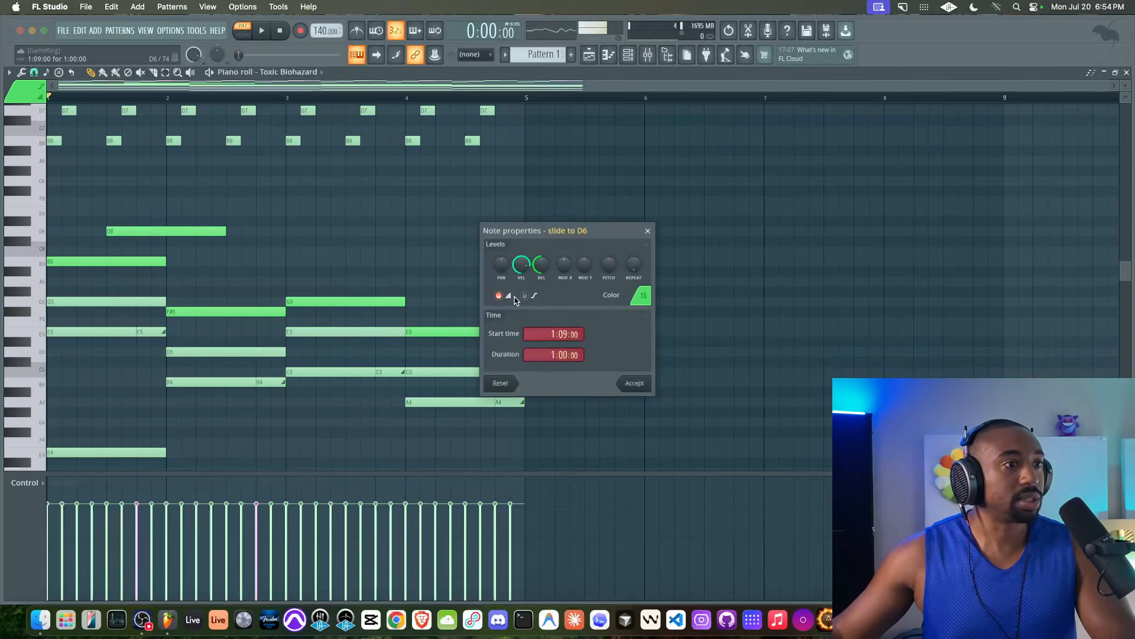
pyautogui.click(644, 298)
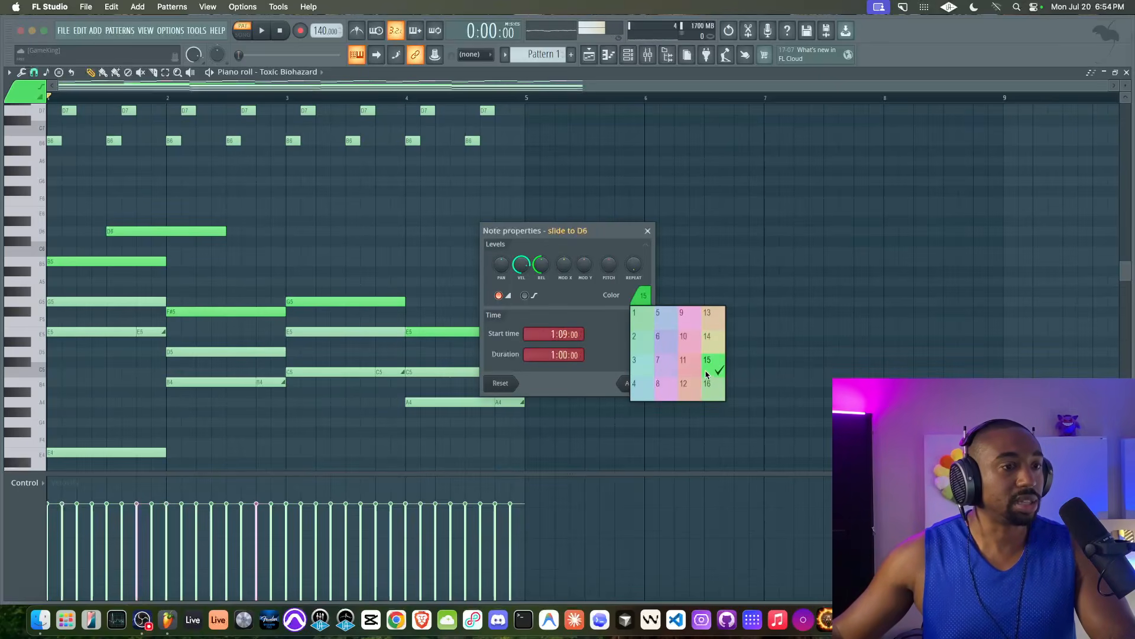
pyautogui.click(709, 371)
pyautogui.click(650, 385)
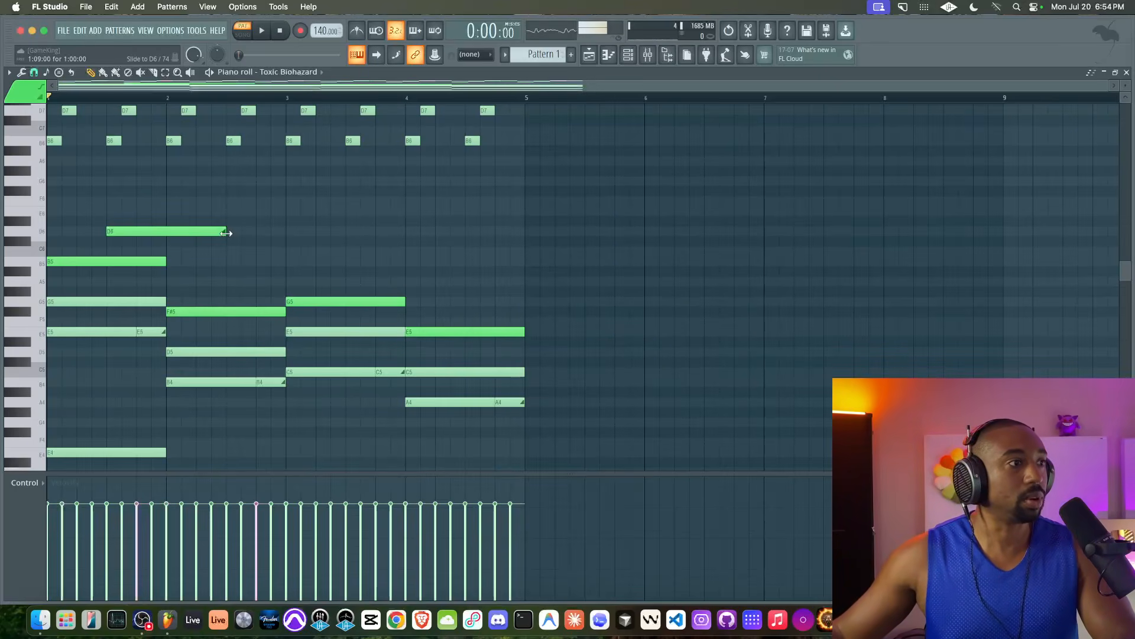
# Step: Shorten the D6 slide note to a brief blip and add an A5 slide note near bar 2.5
pyautogui.moveTo(101, 217); pyautogui.dragTo(131, 273)
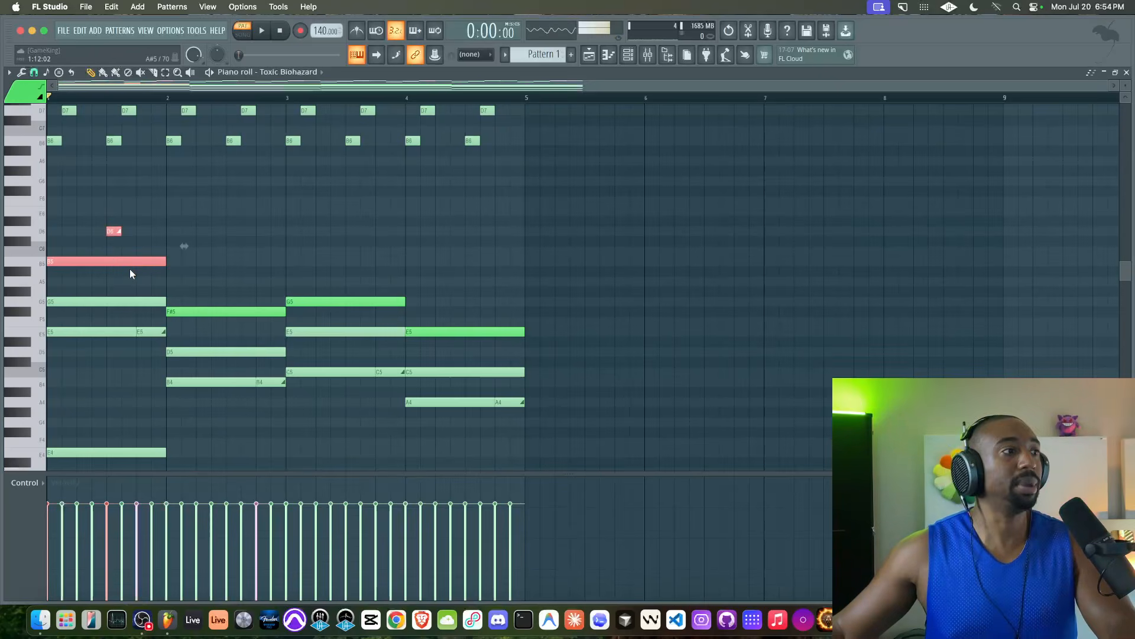
pyautogui.rightClick(130, 273)
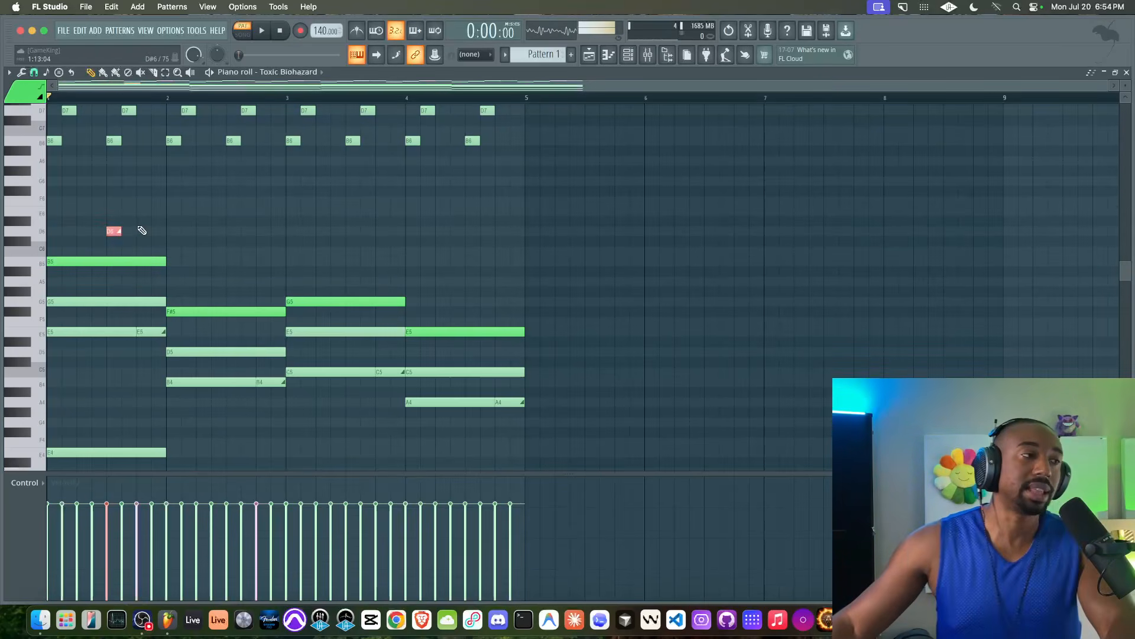
pyautogui.press('space')
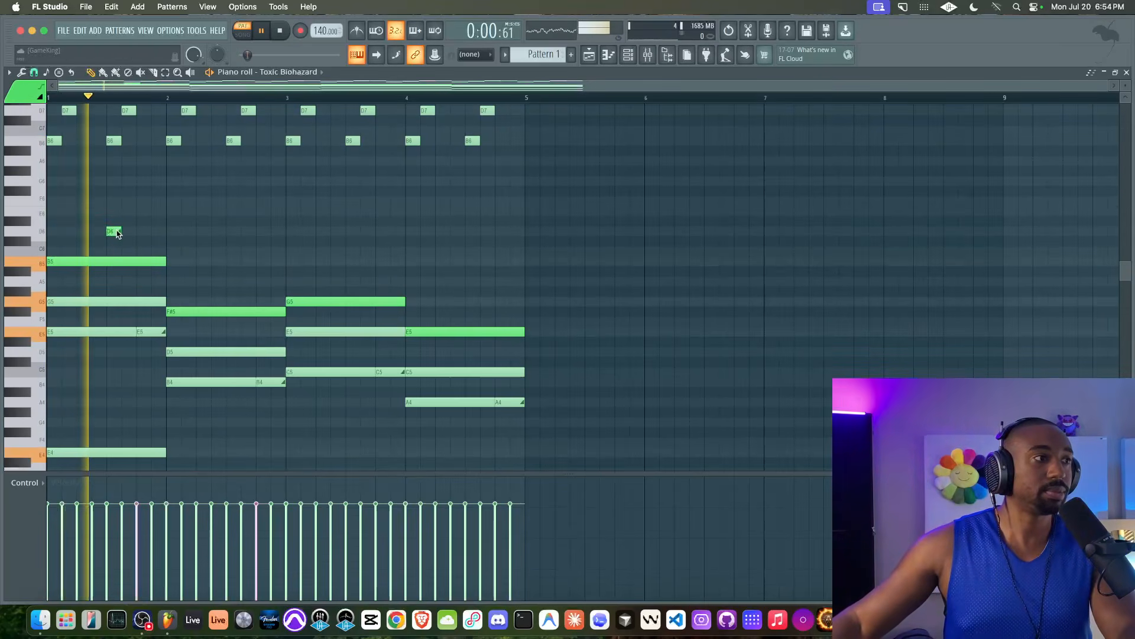
pyautogui.press('space')
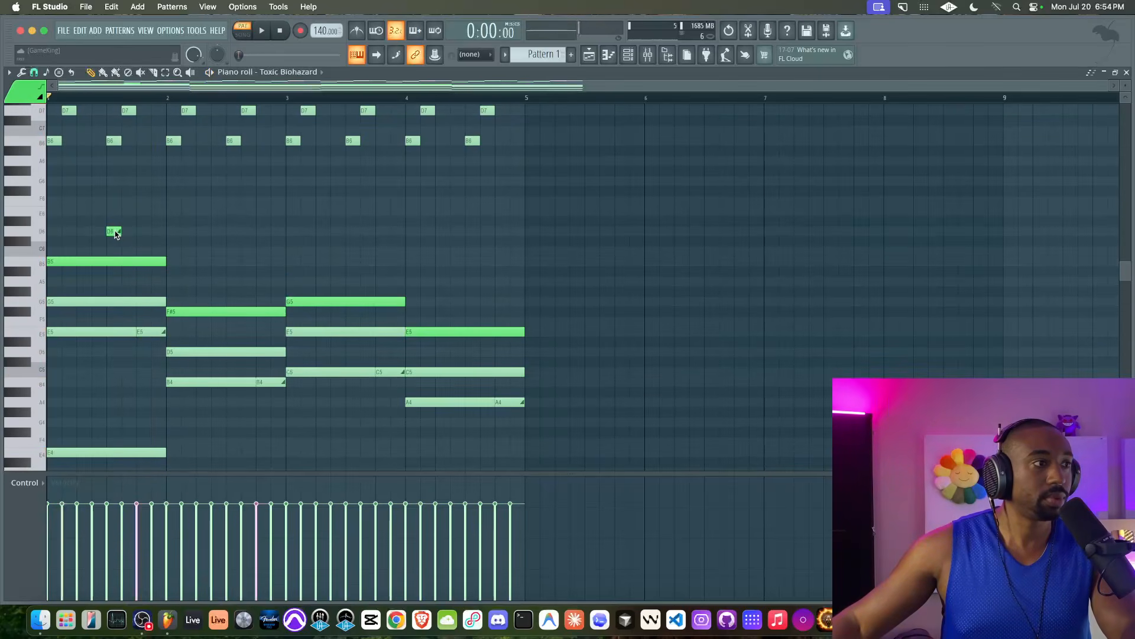
pyautogui.click(244, 270)
pyautogui.moveTo(244, 270); pyautogui.dragTo(236, 284)
pyautogui.press('space')
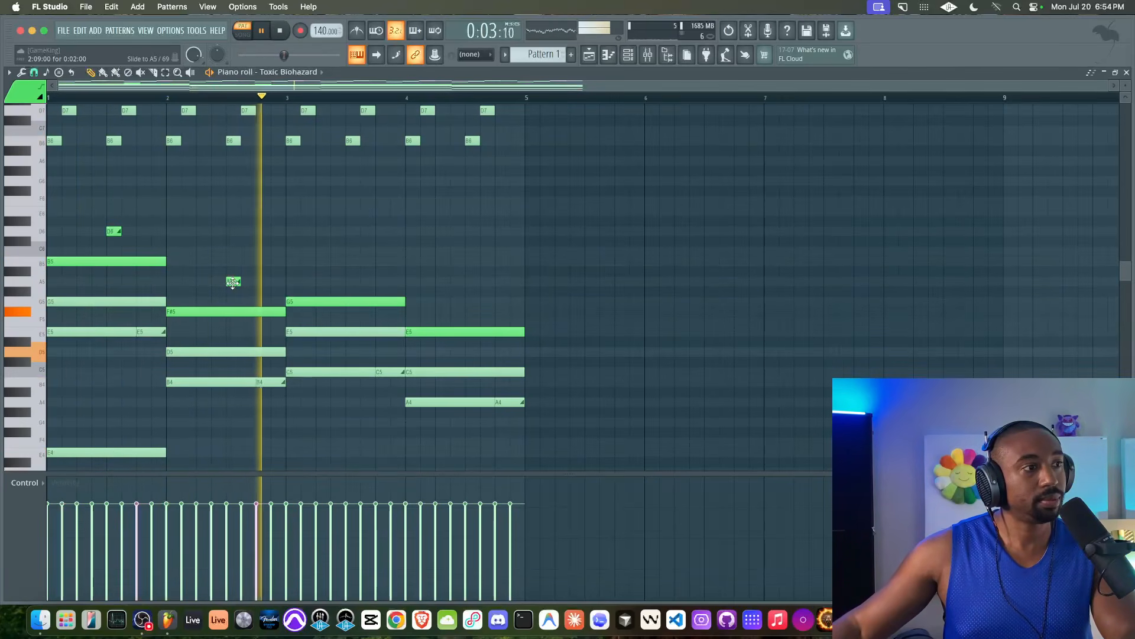
pyautogui.press('space')
# Step: Add B5 and G5 slide notes near bars 3.5 and 4.5, audition, and save as slide notes.flp
pyautogui.click(351, 261)
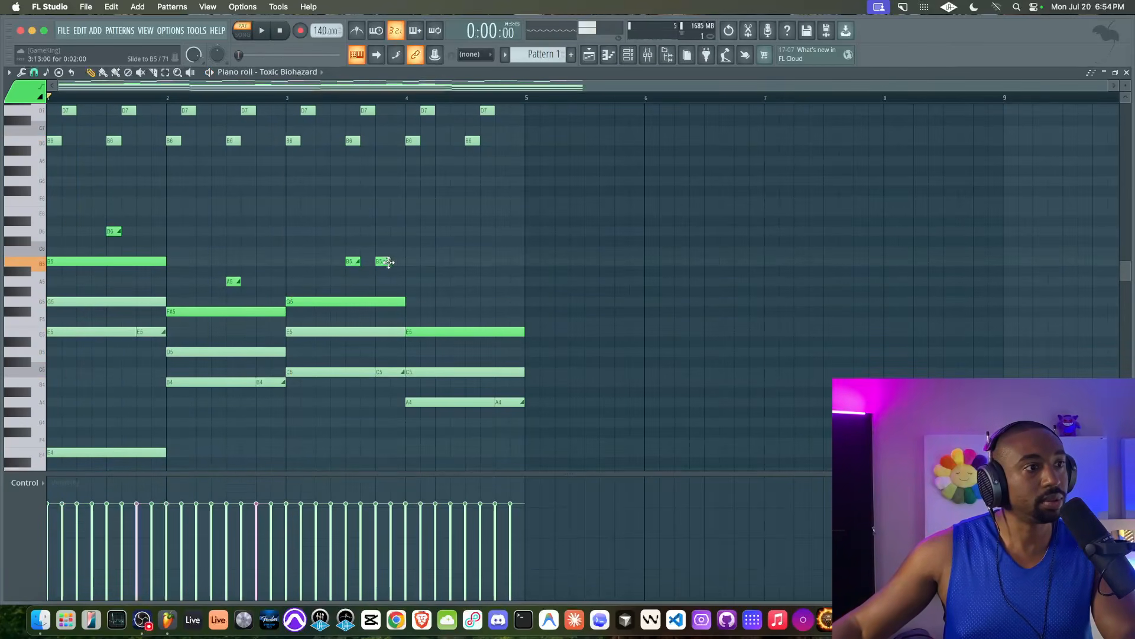
pyautogui.click(469, 301)
pyautogui.press('space')
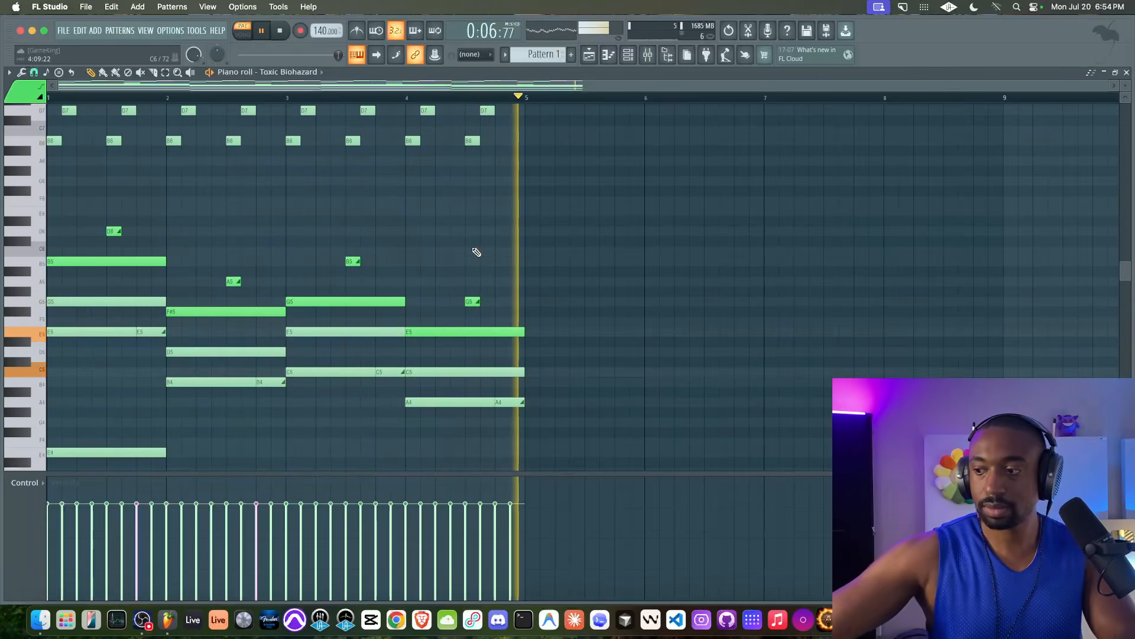
pyautogui.press('space')
pyautogui.press('super+s')
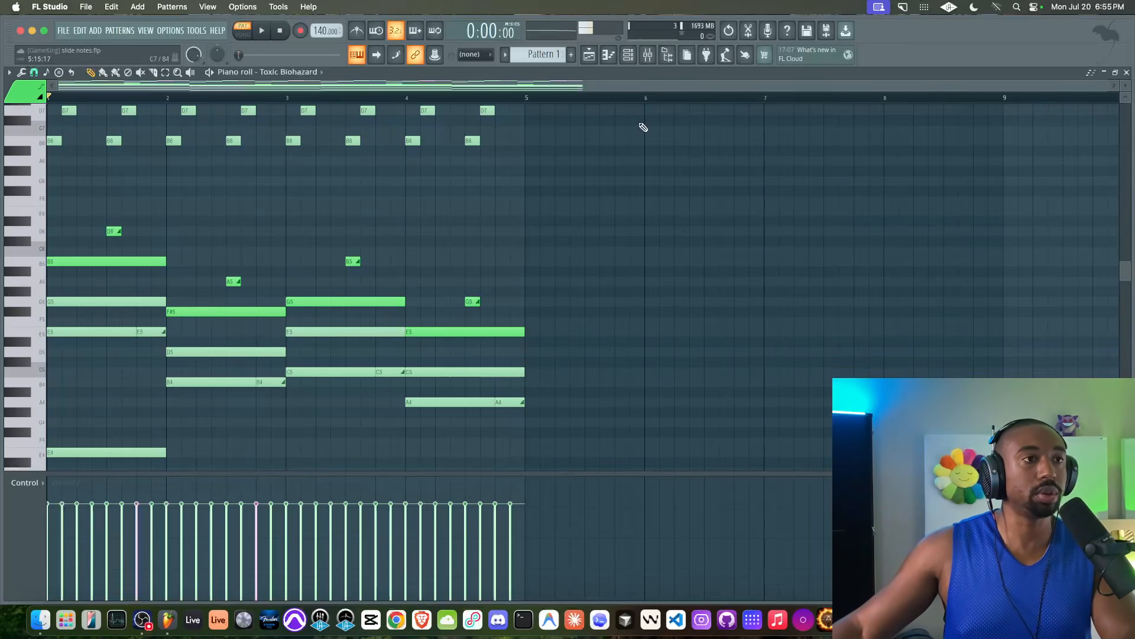
pyautogui.press('space')
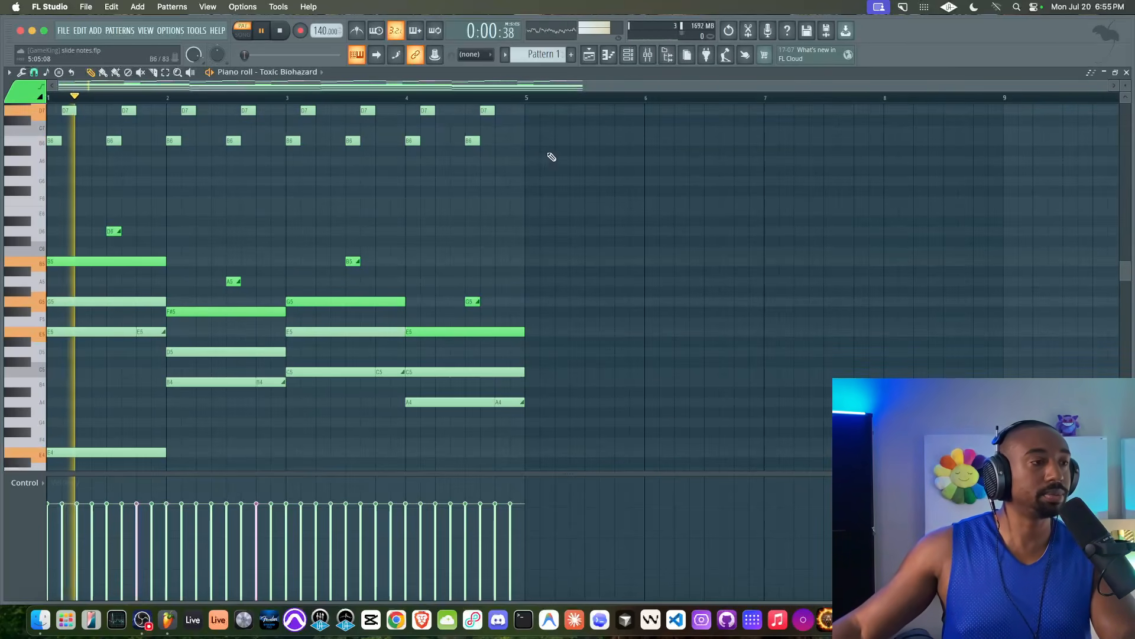
# Step: In the Toxic Biohazard synth, add oscillator 3 FM to oscillator 1 and raise oscillator 2's mix
pyautogui.click(629, 56)
pyautogui.press('space')
pyautogui.click(167, 104)
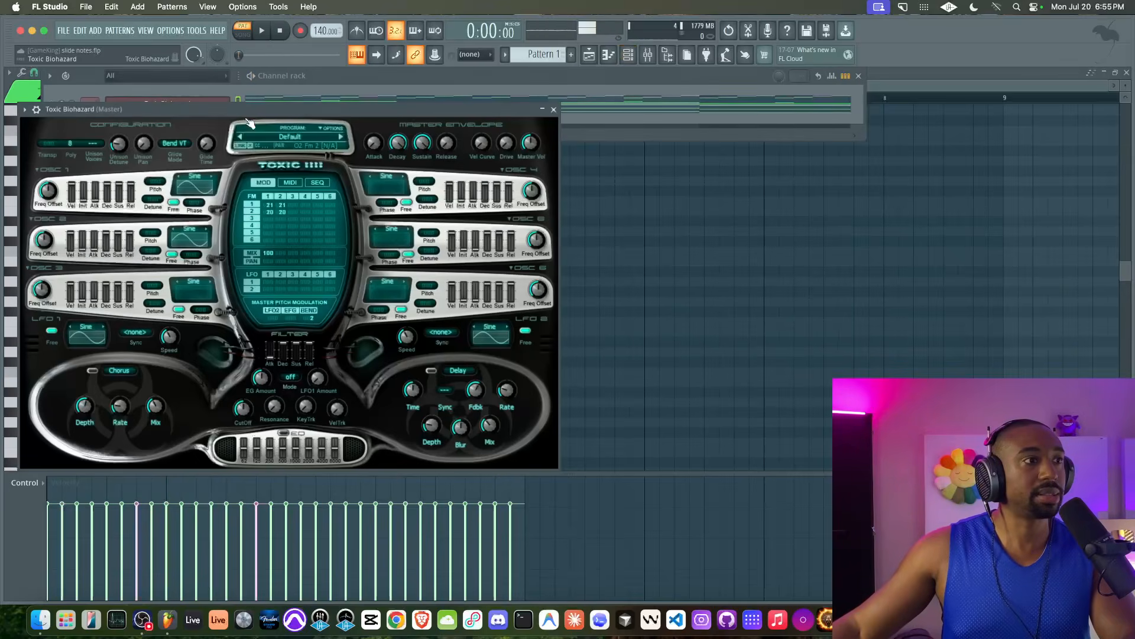
pyautogui.moveTo(169, 108); pyautogui.dragTo(367, 148)
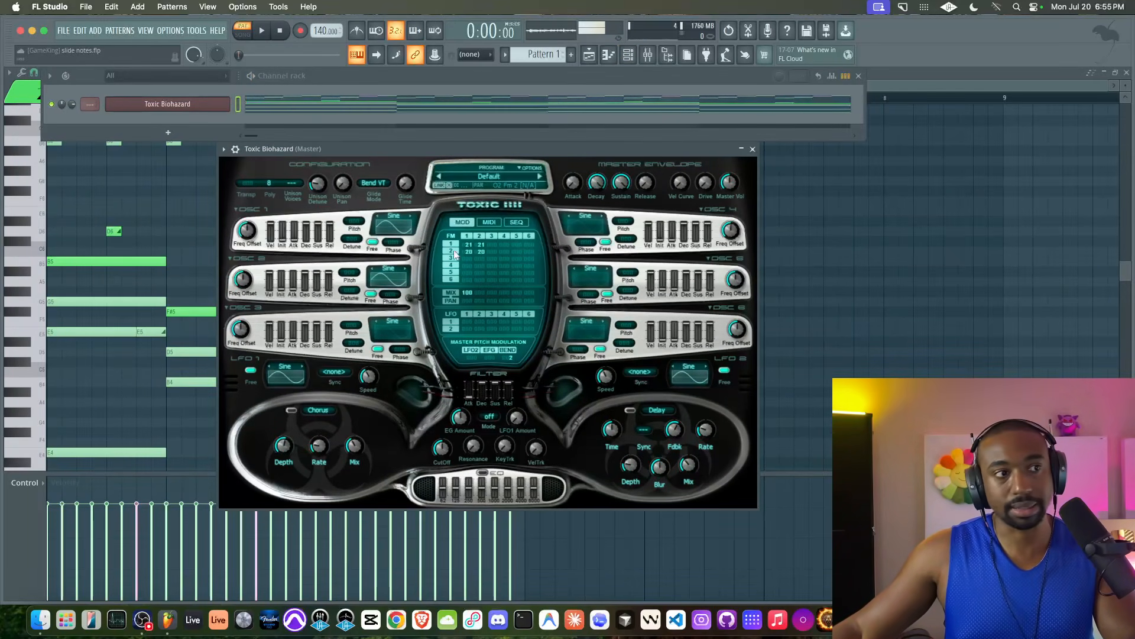
pyautogui.moveTo(494, 246); pyautogui.dragTo(495, 249)
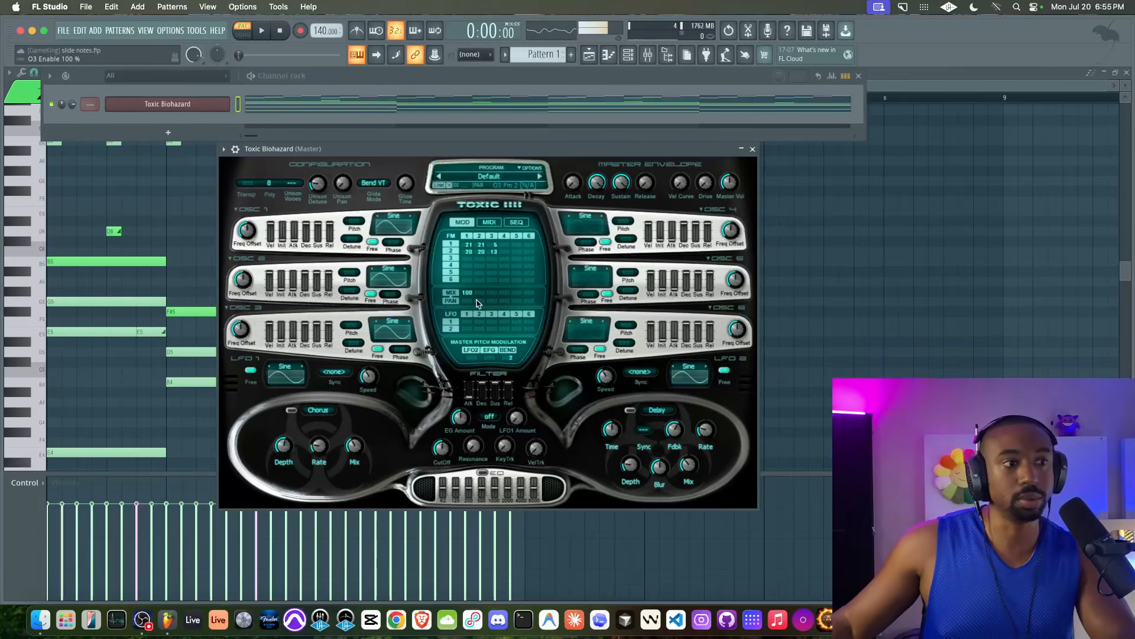
pyautogui.press('space')
pyautogui.moveTo(480, 295); pyautogui.dragTo(481, 294)
pyautogui.press('space')
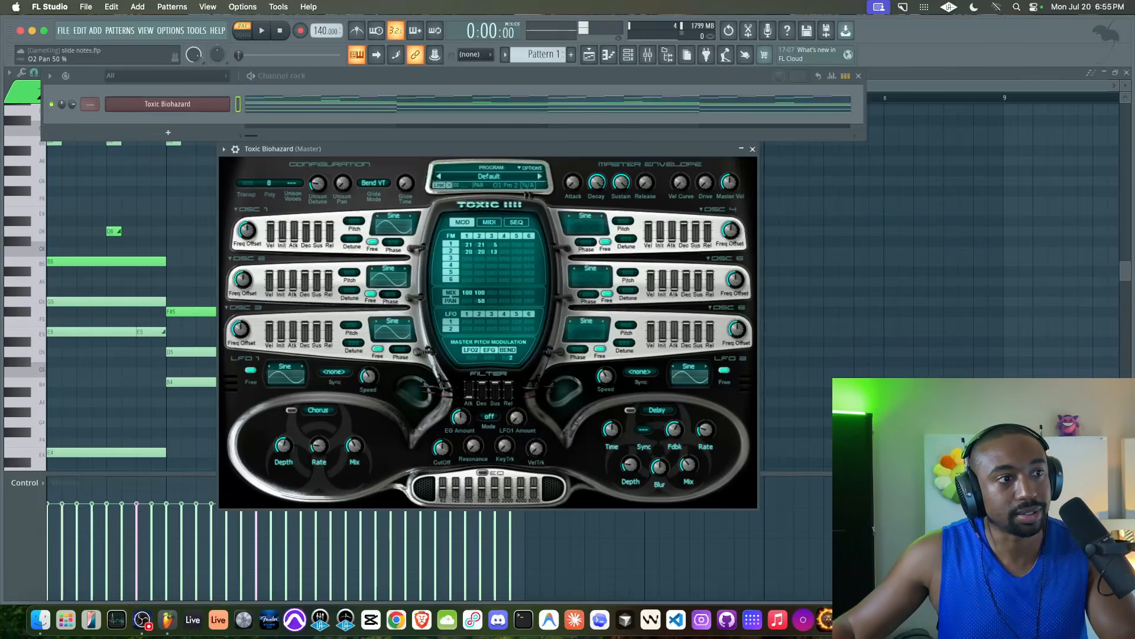
pyautogui.press('space')
pyautogui.press('space')
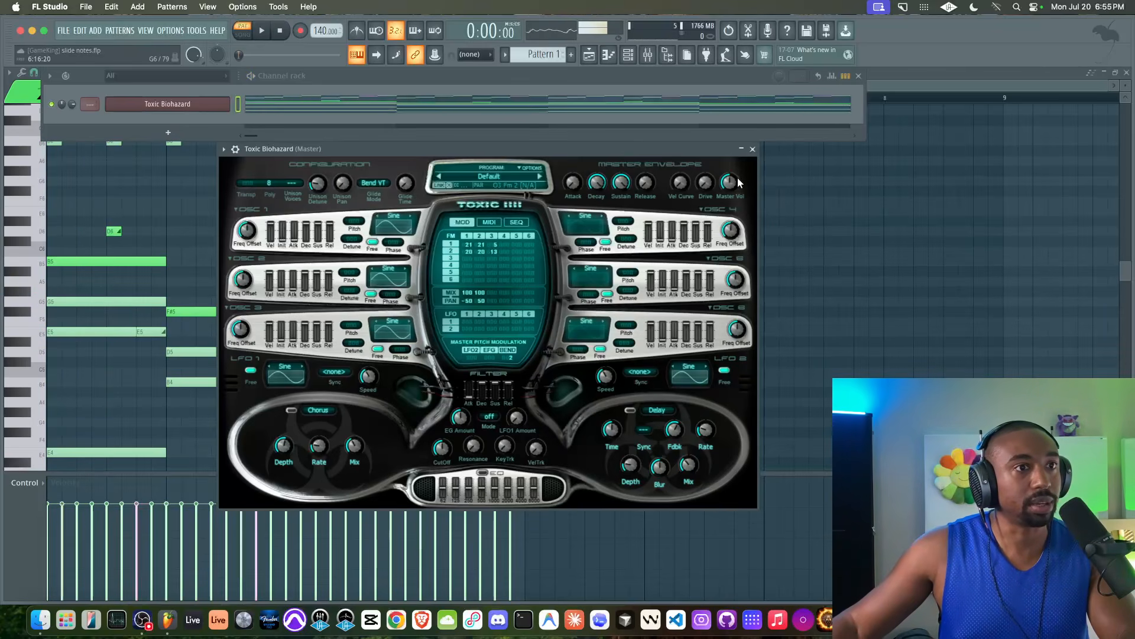
pyautogui.press('space')
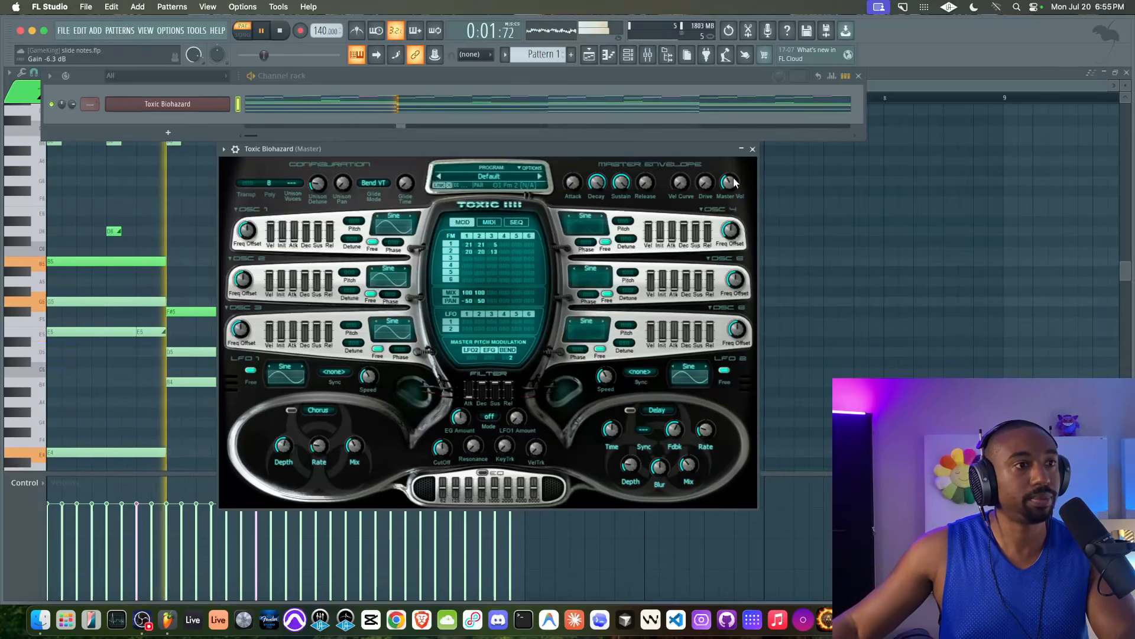
# Step: Raise oscillator 3's coarse pitch and fine-tune its FM amount on oscillators 1 and 2
pyautogui.moveTo(495, 245); pyautogui.dragTo(494, 248)
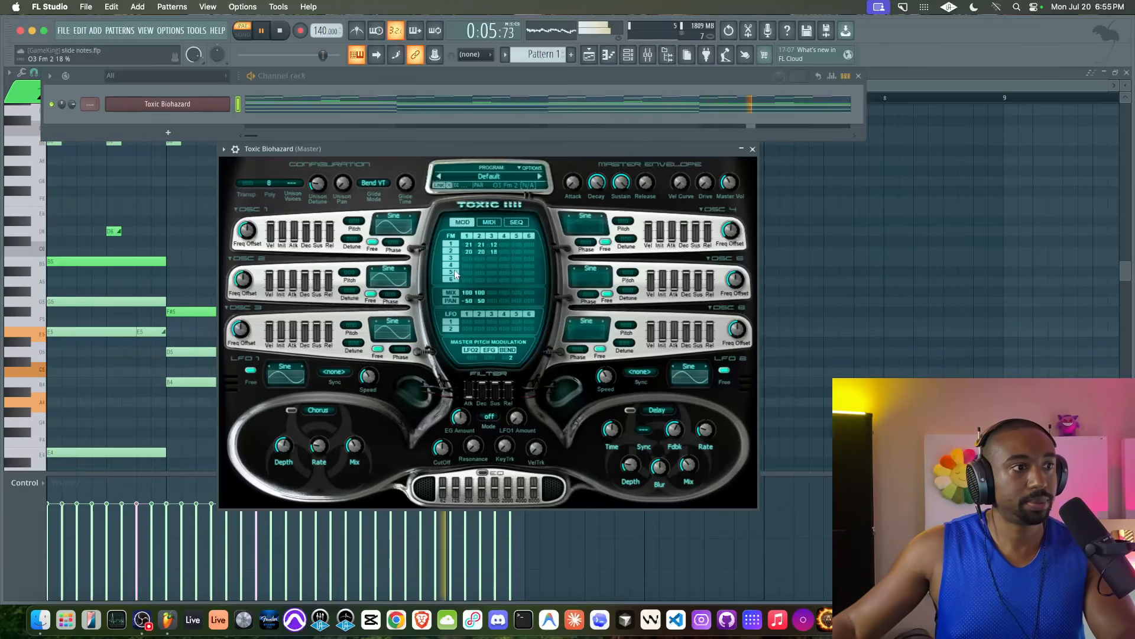
pyautogui.press('space')
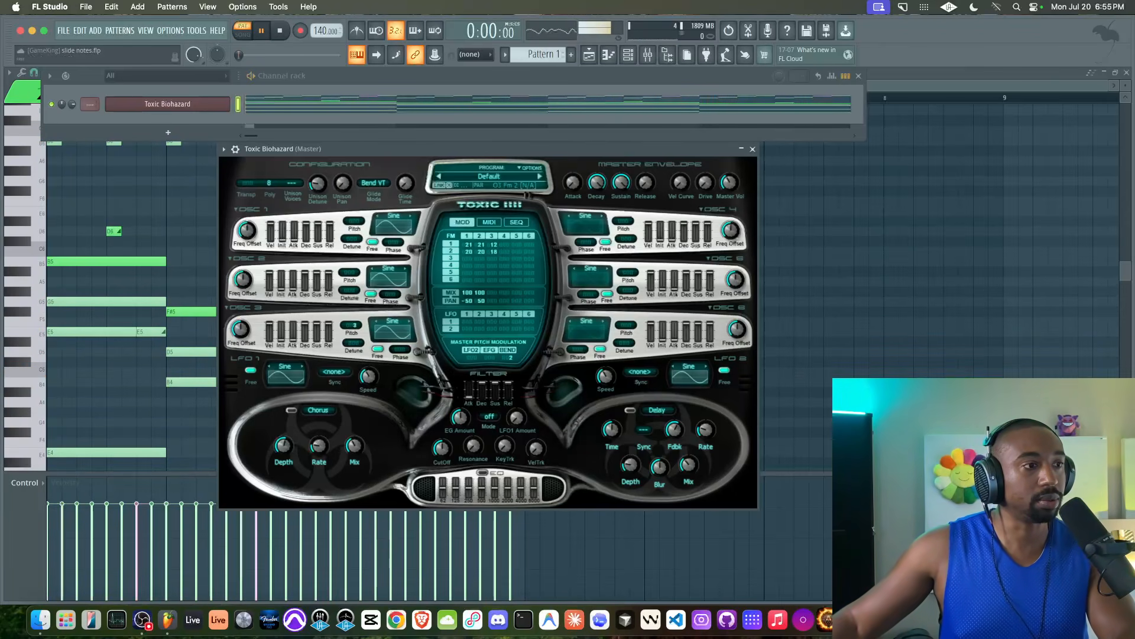
pyautogui.press('space')
pyautogui.press('space')
pyautogui.moveTo(353, 326); pyautogui.dragTo(353, 320)
pyautogui.press('space')
pyautogui.moveTo(494, 245); pyautogui.dragTo(495, 255)
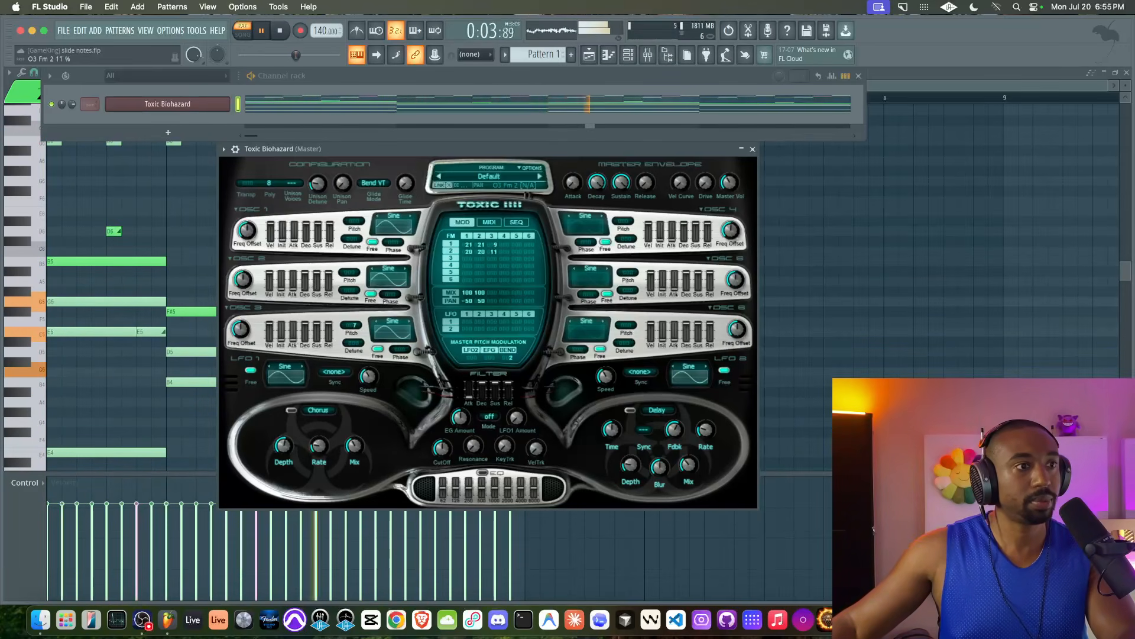
pyautogui.click(753, 149)
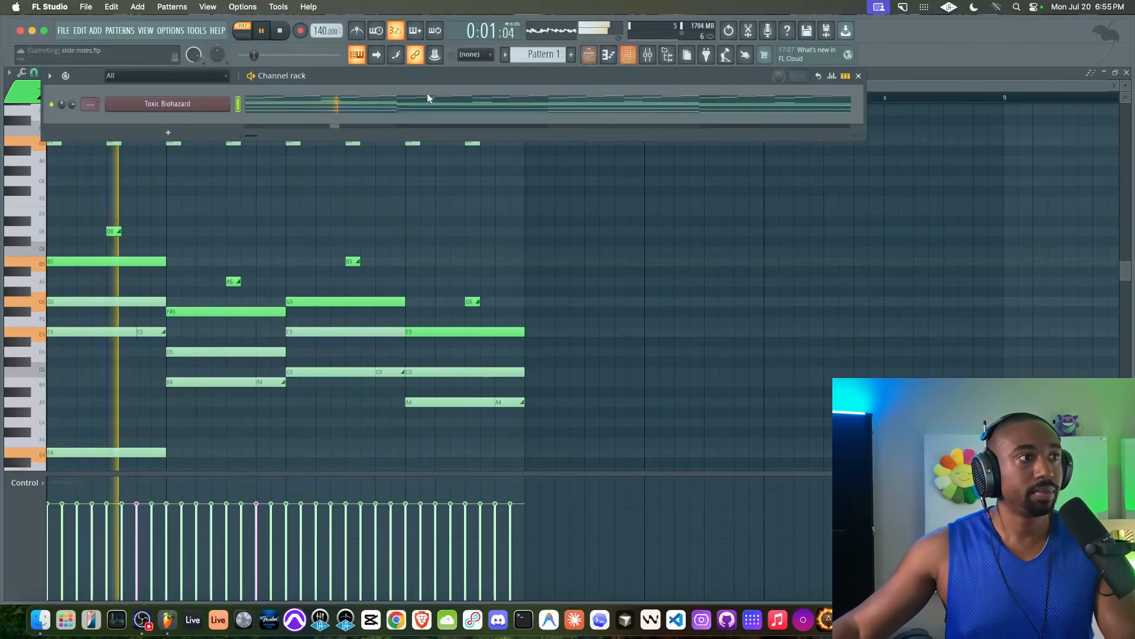
# Step: Set unison to 2 voices with 56% unison pan and glide time 0%, then close the synth
pyautogui.click(198, 108)
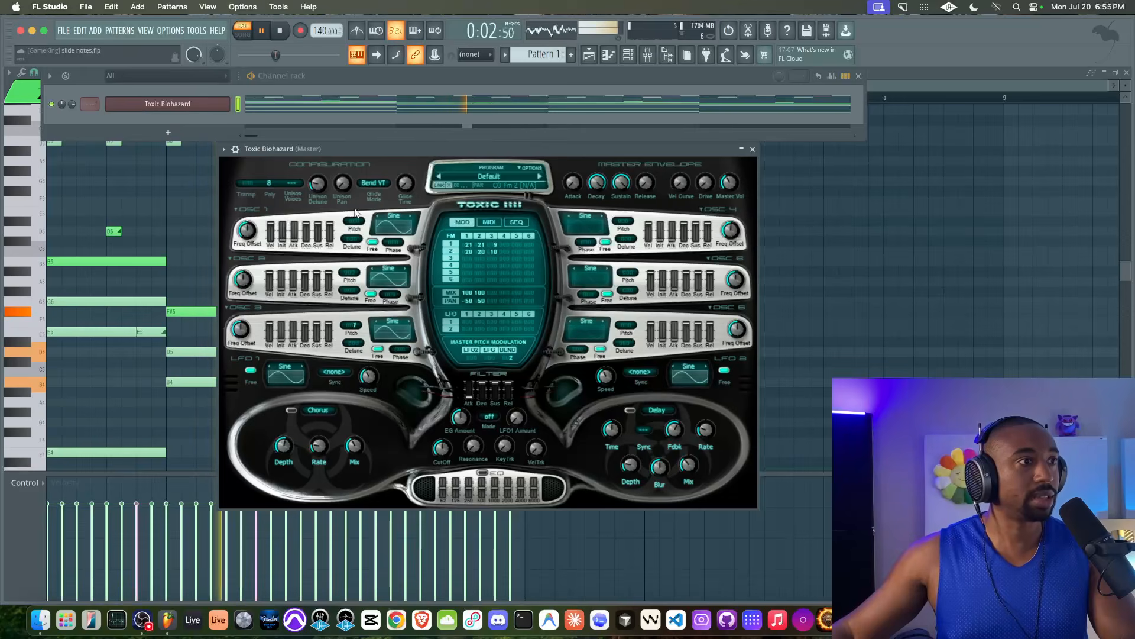
pyautogui.click(292, 182)
pyautogui.click(321, 181)
pyautogui.moveTo(343, 184); pyautogui.dragTo(342, 133)
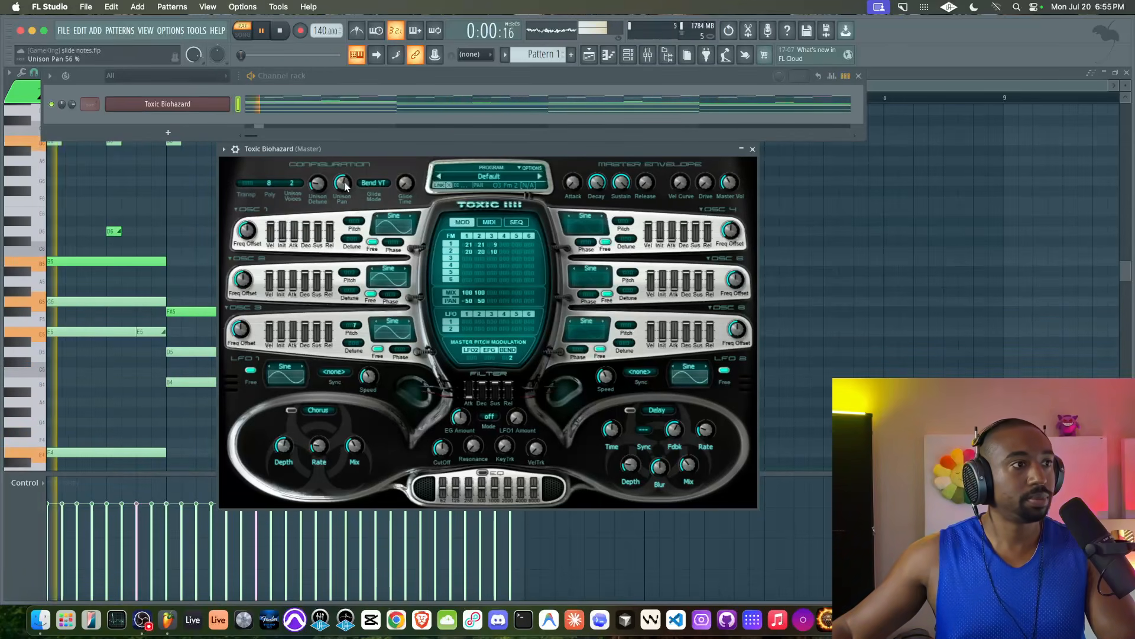
pyautogui.press('space')
pyautogui.moveTo(405, 182); pyautogui.dragTo(405, 179)
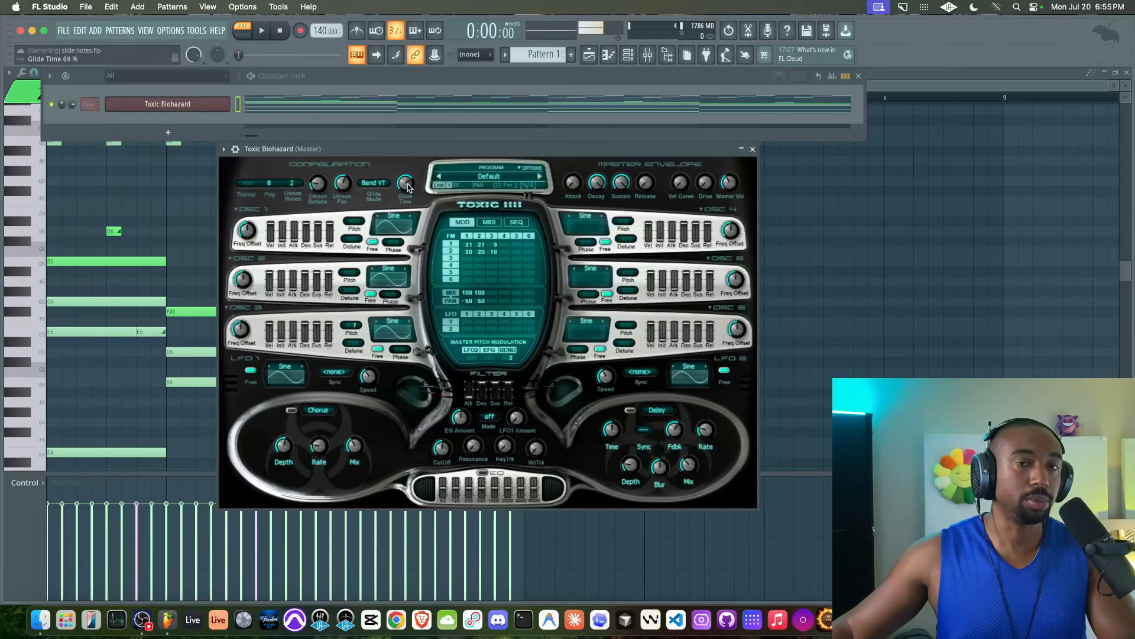
pyautogui.press('space')
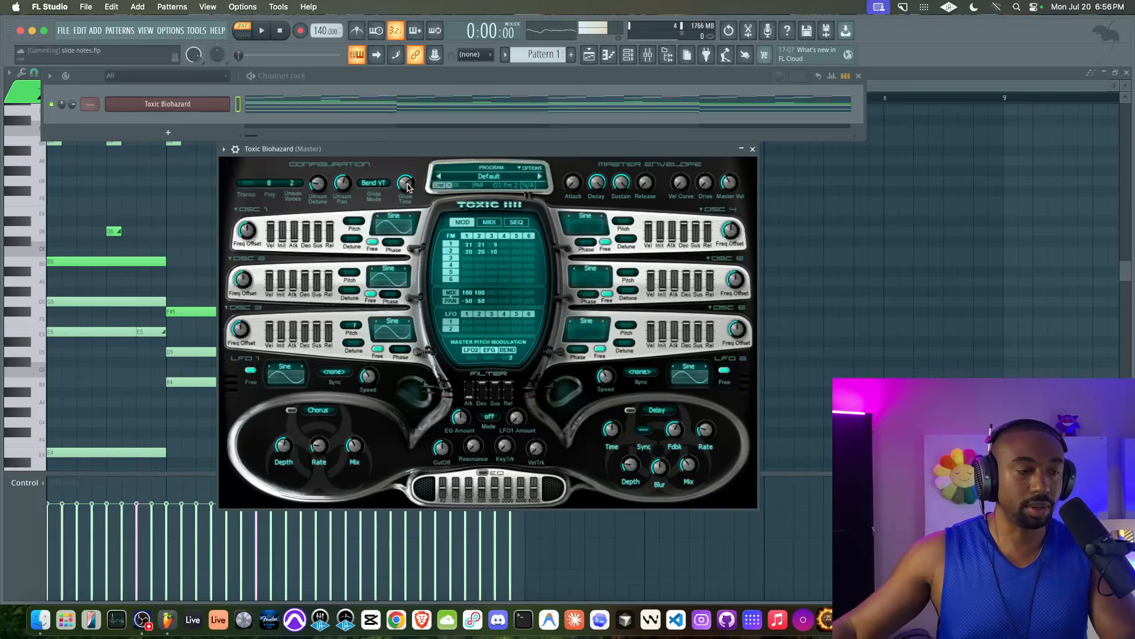
pyautogui.press('space')
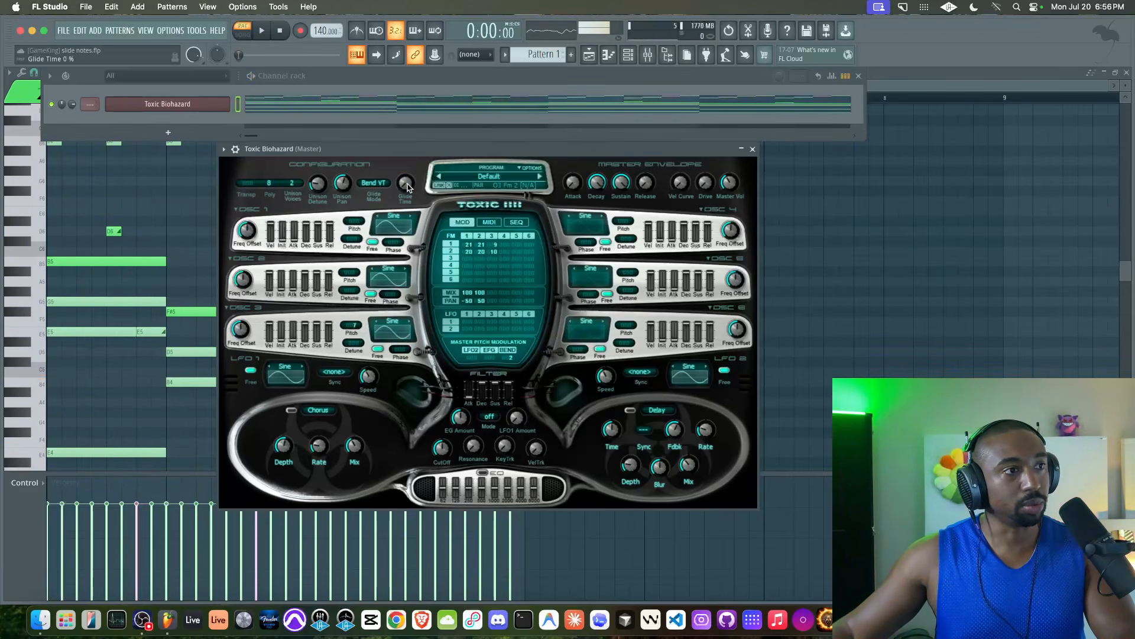
pyautogui.click(752, 148)
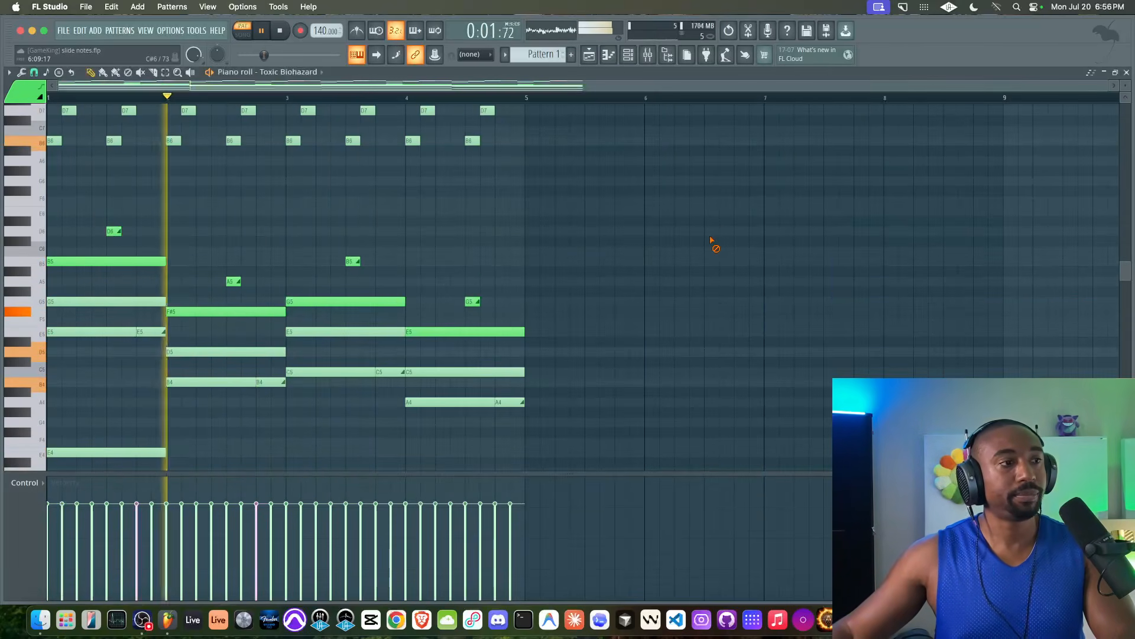
# Step: Audition the pattern, try deleting the E4, B3, C4 and A3 notes, then undo it
pyautogui.press('space')
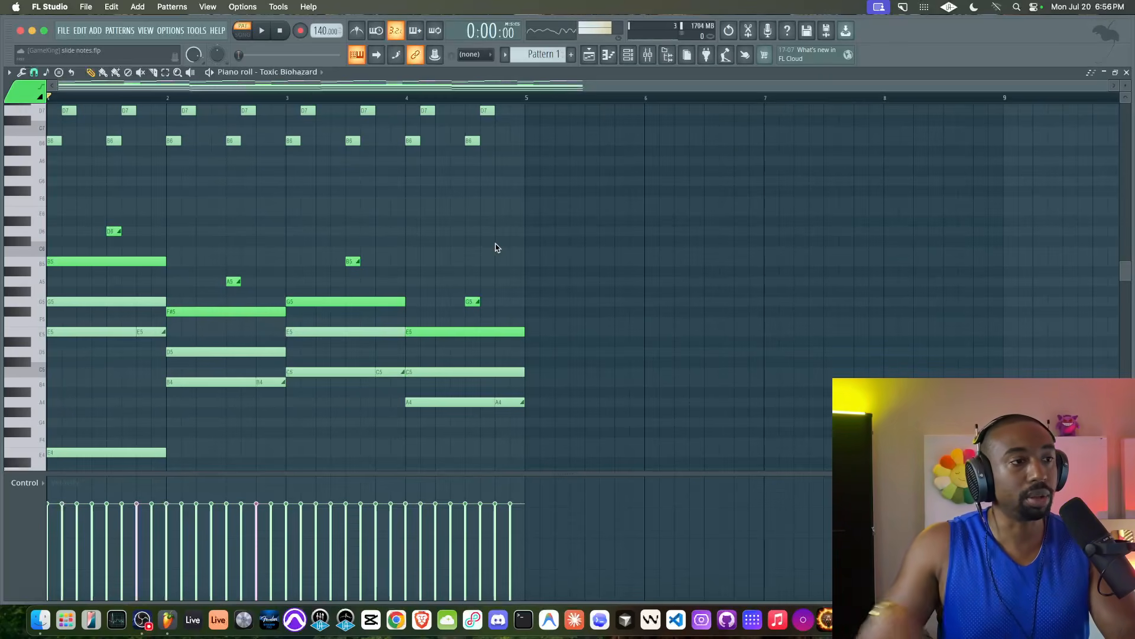
pyautogui.press('space')
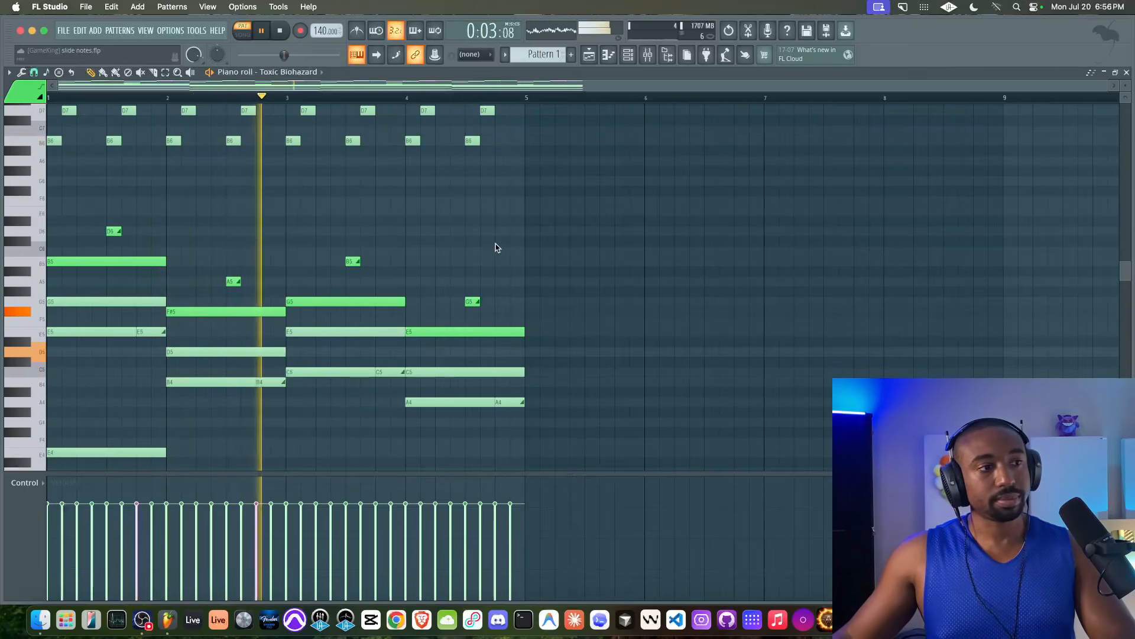
pyautogui.scroll(-4, 495, 247)
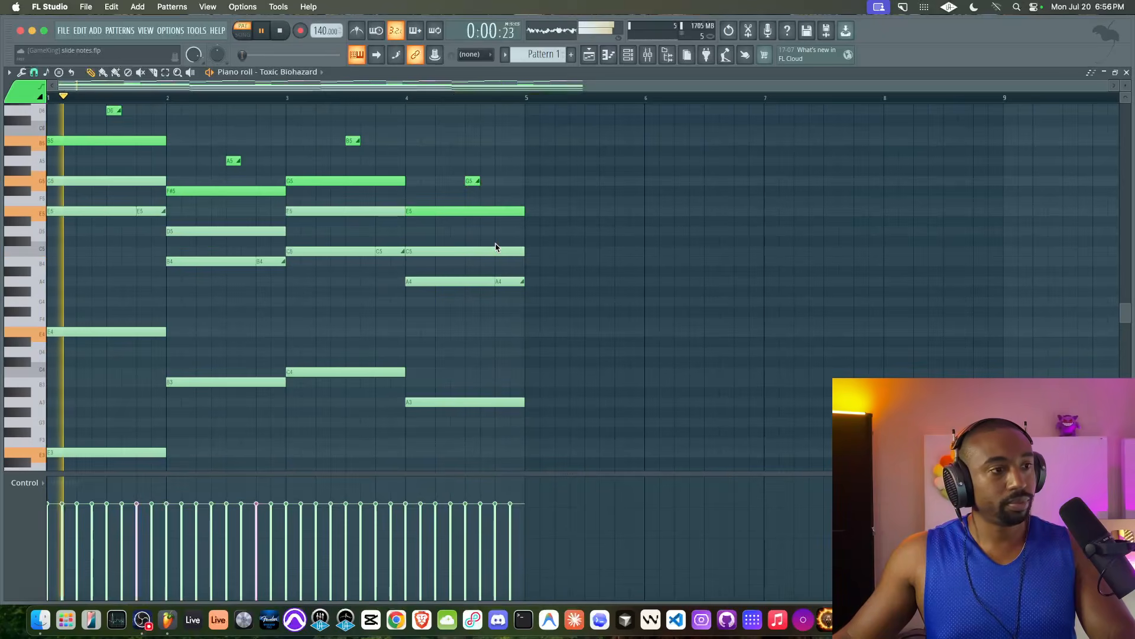
pyautogui.press('space')
pyautogui.scroll(-3, 174, 314)
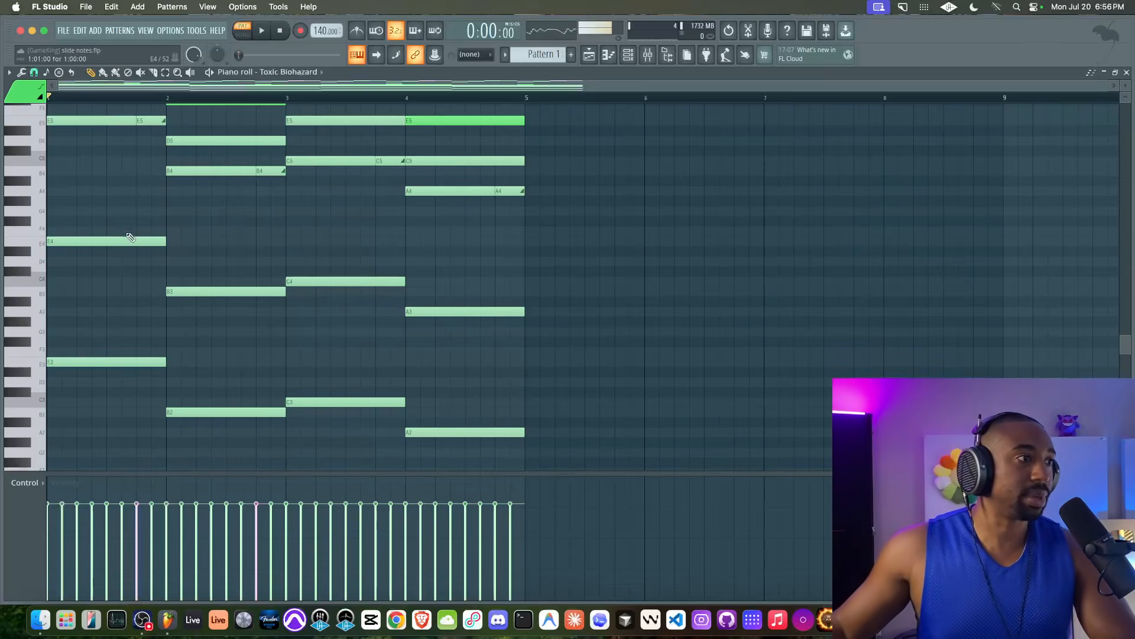
pyautogui.moveTo(126, 216); pyautogui.dragTo(563, 335)
pyautogui.press('Delete')
pyautogui.press('space')
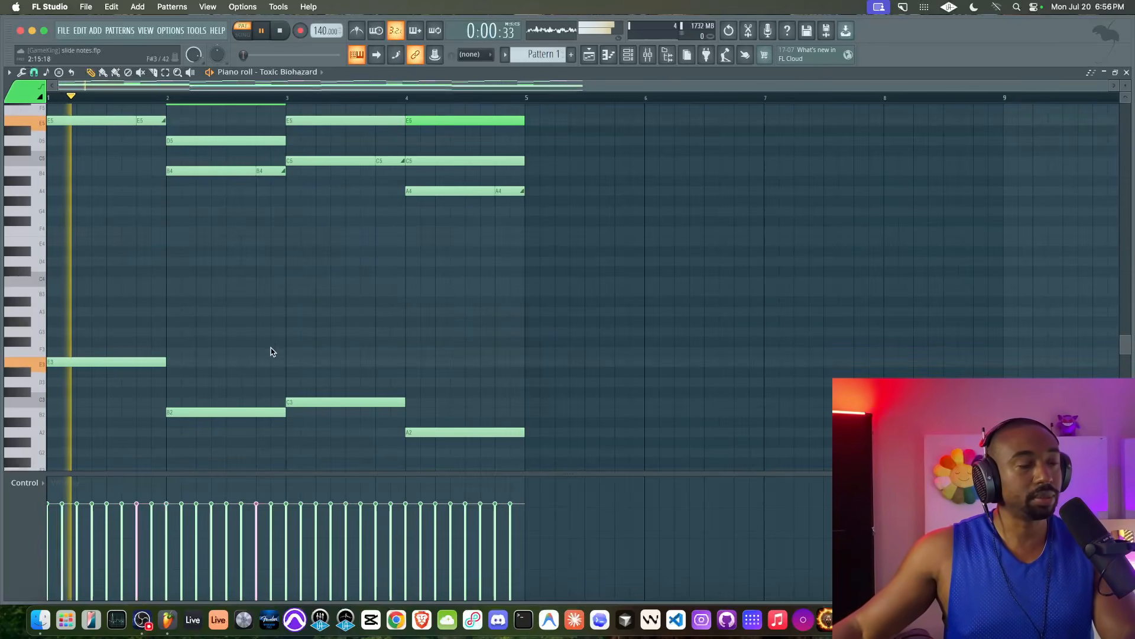
pyautogui.press('space')
pyautogui.press('super+z')
# Step: Delete the low E3, B2, C3 and A2 notes and cut the E4, B3, C4 and A3 notes
pyautogui.moveTo(536, 388); pyautogui.dragTo(46, 410)
pyautogui.moveTo(97, 317); pyautogui.dragTo(503, 385)
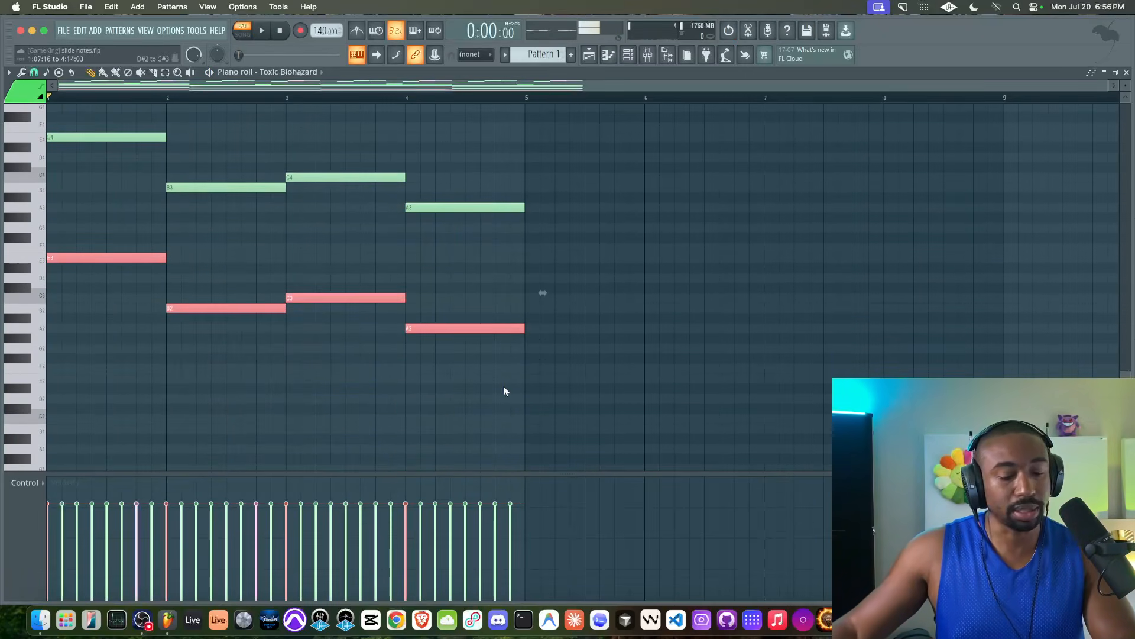
pyautogui.press('Delete')
pyautogui.moveTo(540, 241); pyautogui.dragTo(157, 113)
pyautogui.press('Delete')
pyautogui.click(628, 54)
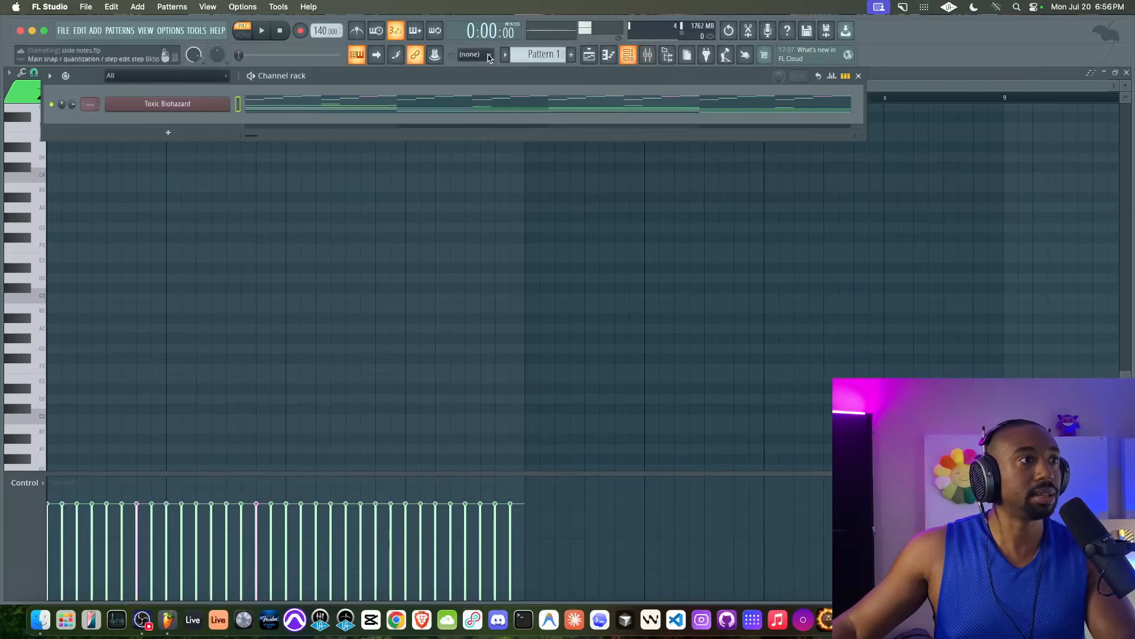
# Step: Clone Toxic Biohazard, paste the four bass notes into Toxic Biohazard #2's piano roll, and open its synth
pyautogui.rightClick(184, 103)
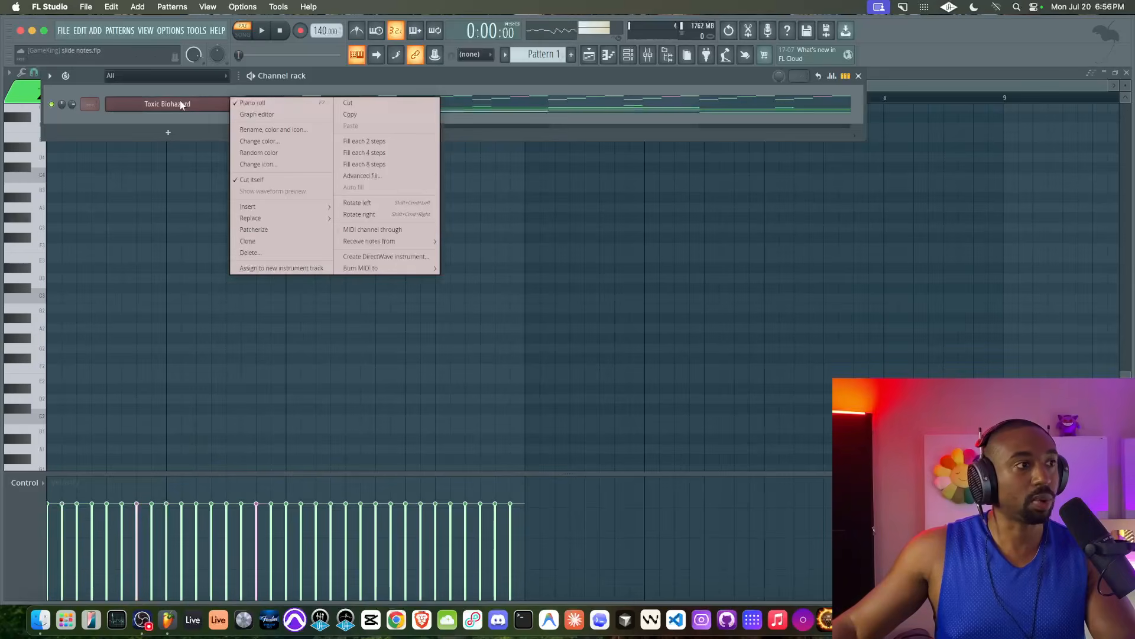
pyautogui.click(274, 241)
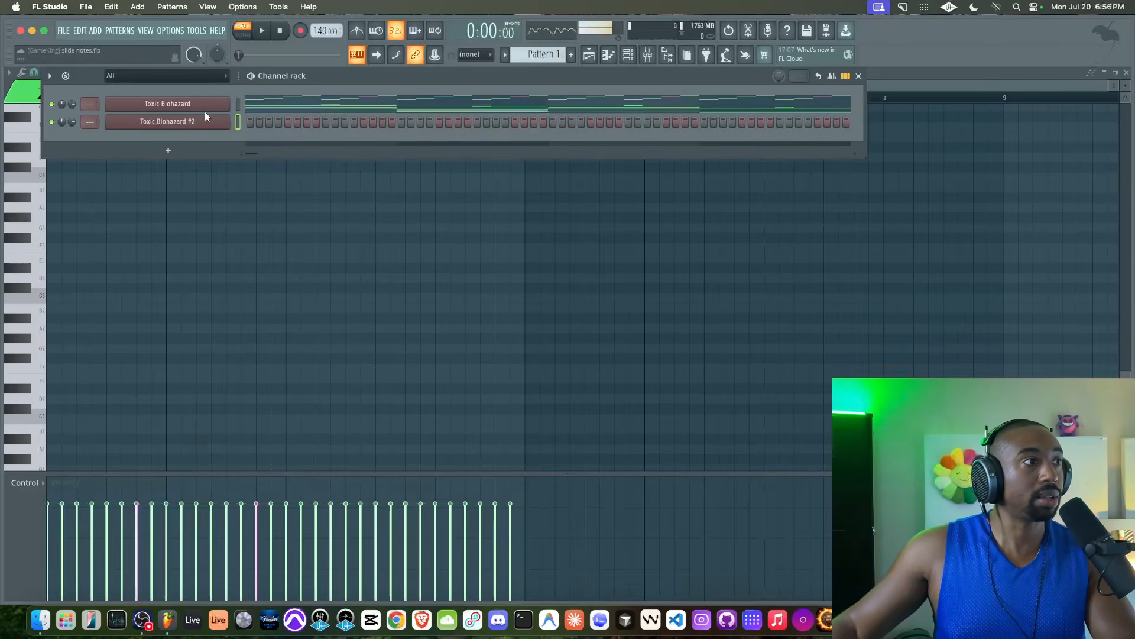
pyautogui.rightClick(211, 119)
pyautogui.click(253, 120)
pyautogui.press('space')
pyautogui.press('space')
pyautogui.scroll(5, 464, 135)
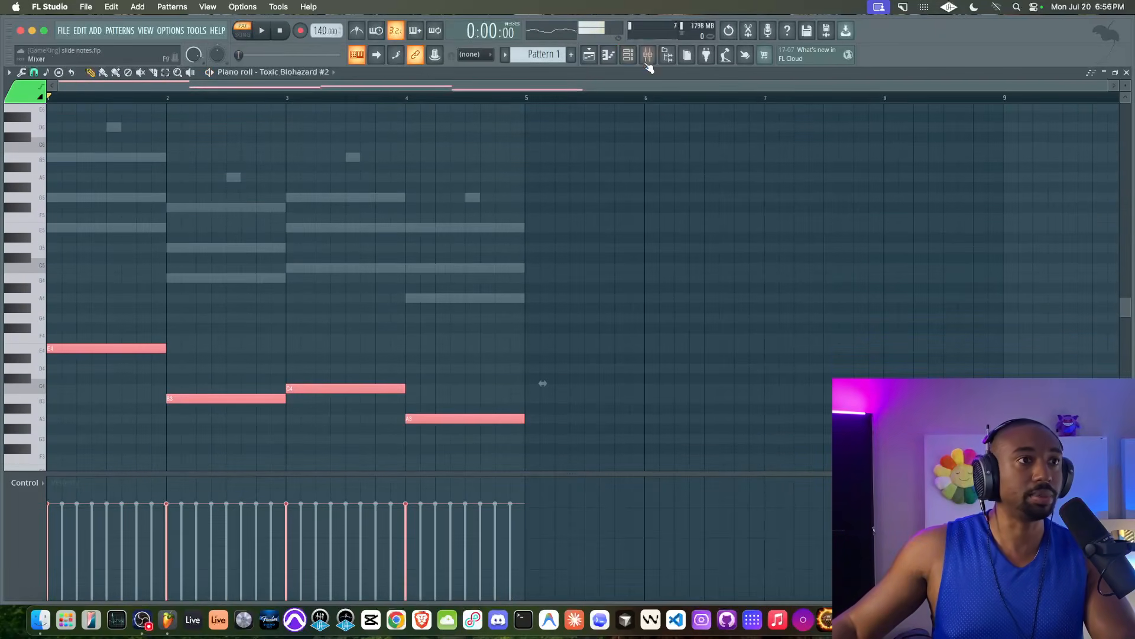
pyautogui.click(629, 55)
pyautogui.click(172, 126)
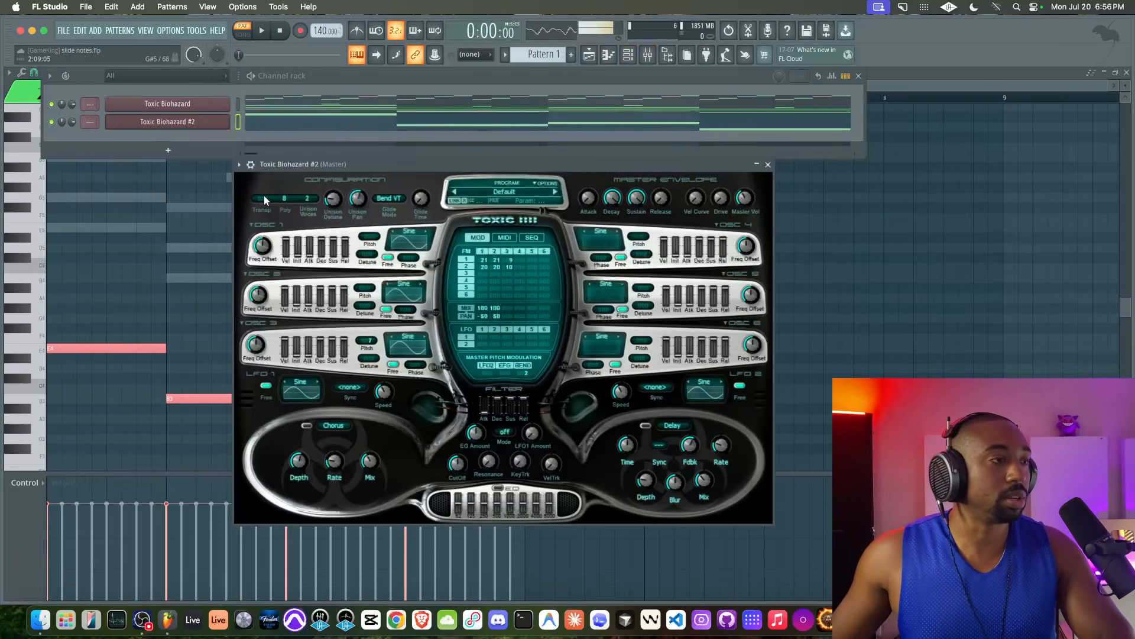
# Step: Set Toxic Biohazard #2's transpose to -12 and unison voices to ---, then save the project
pyautogui.moveTo(264, 199); pyautogui.dragTo(265, 213)
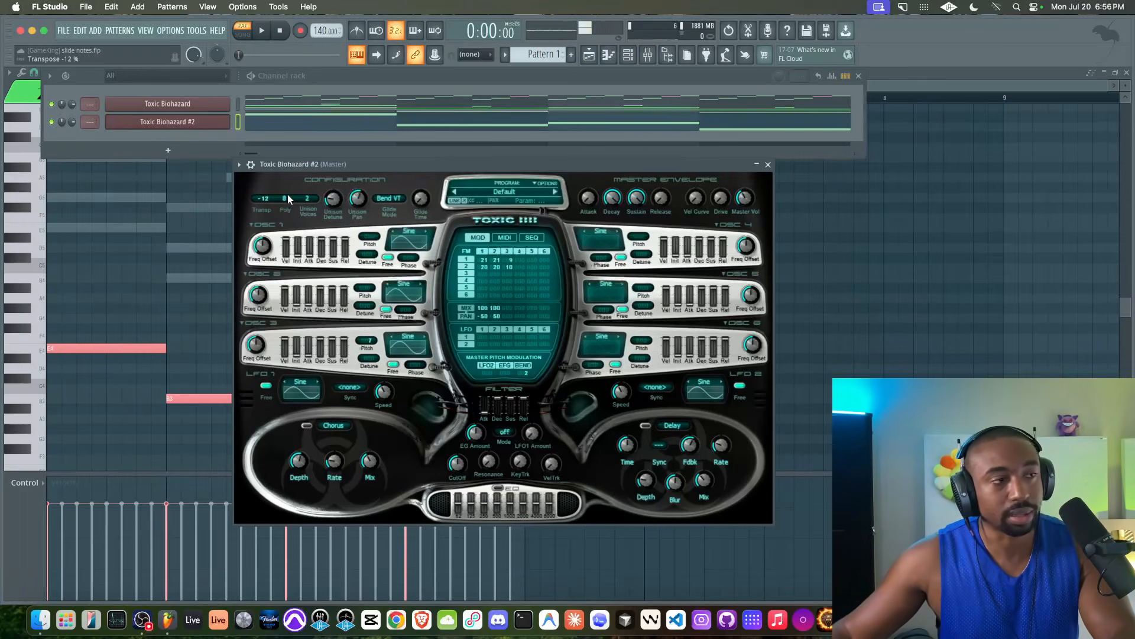
pyautogui.click(314, 194)
pyautogui.click(340, 178)
pyautogui.press('super+s')
pyautogui.moveTo(593, 164); pyautogui.dragTo(559, 122)
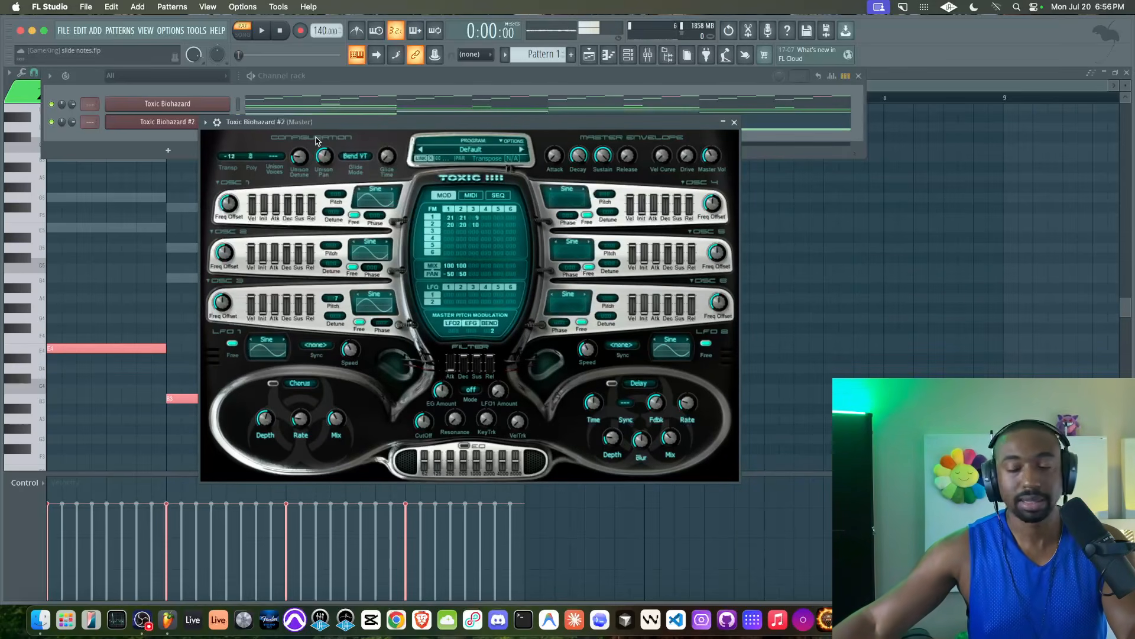
# Step: Raise the FM matrix amounts while auditioning, close the synth, and draw a short E5 note near bar 2
pyautogui.click(217, 121)
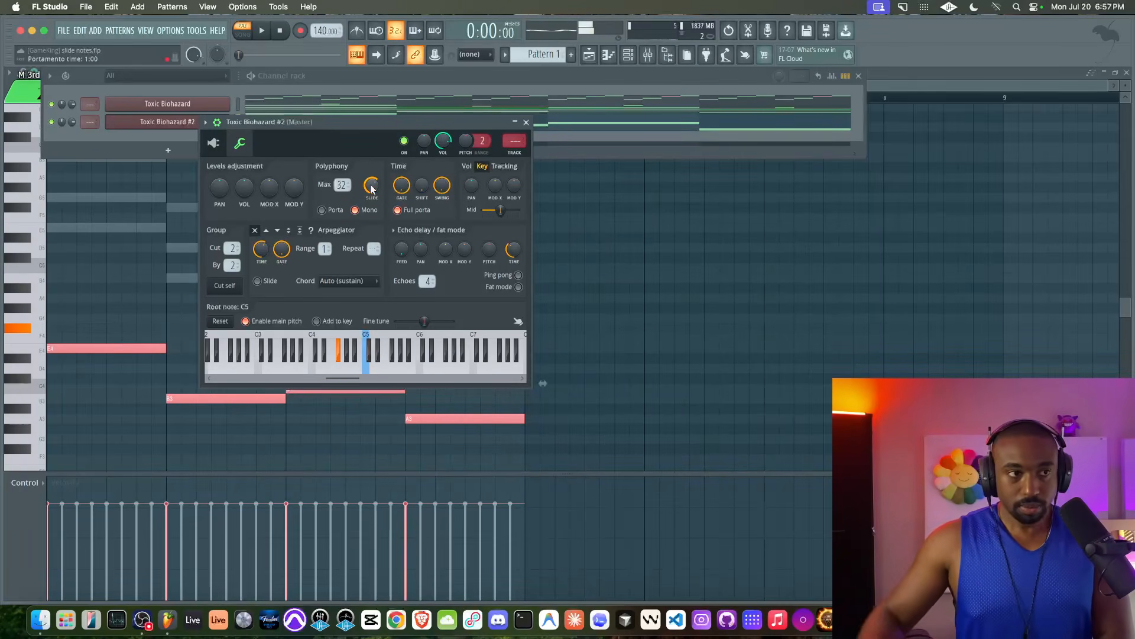
pyautogui.press('space')
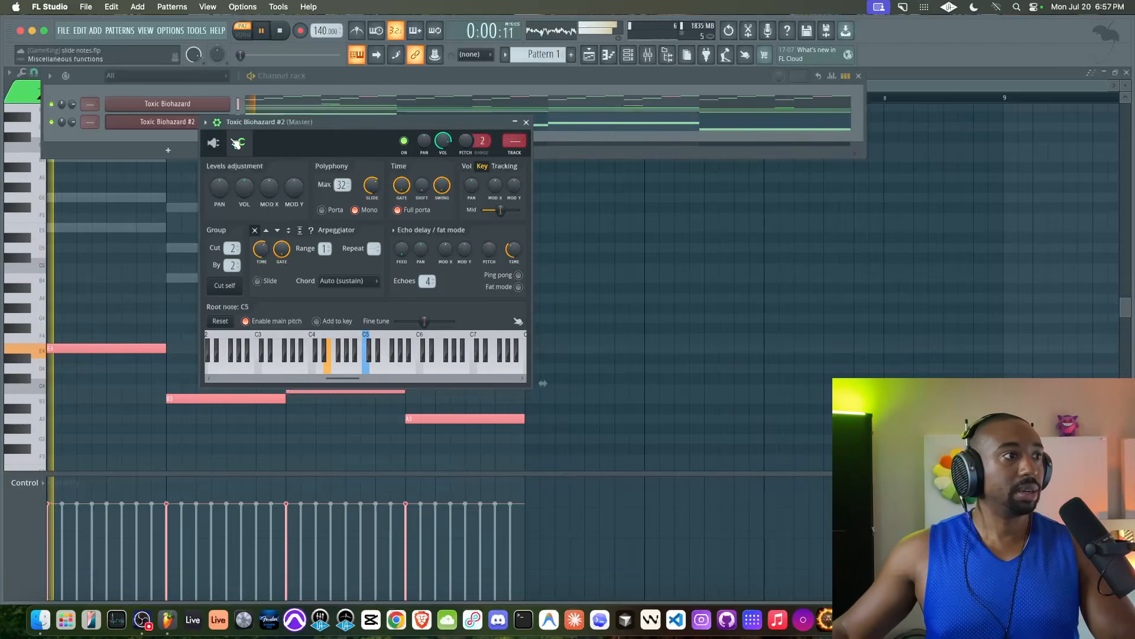
pyautogui.click(213, 143)
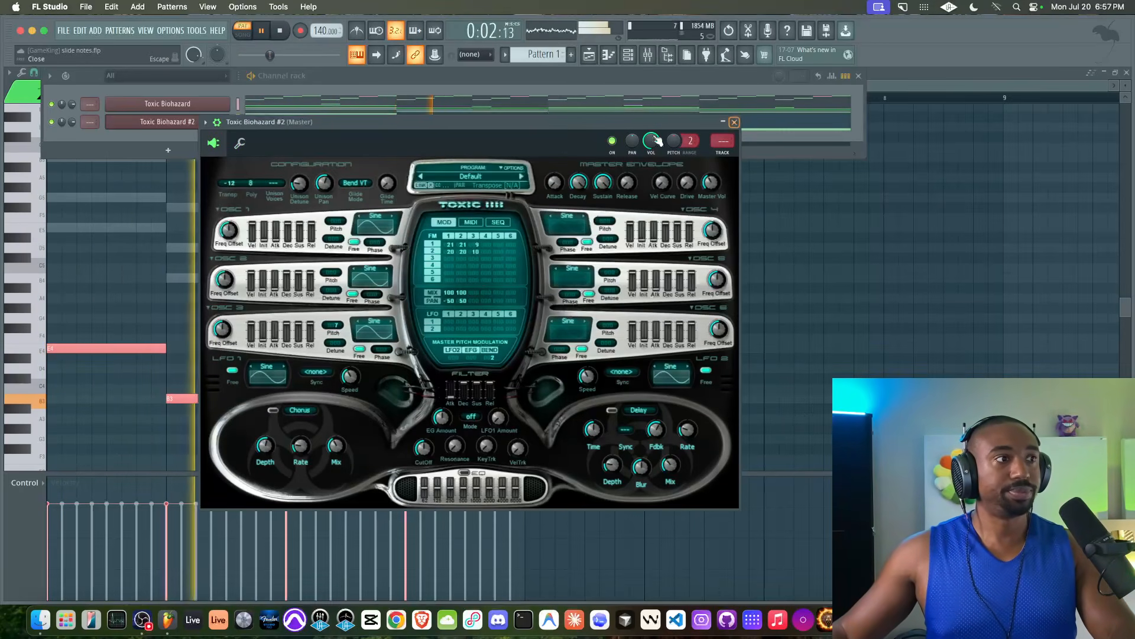
pyautogui.press('space')
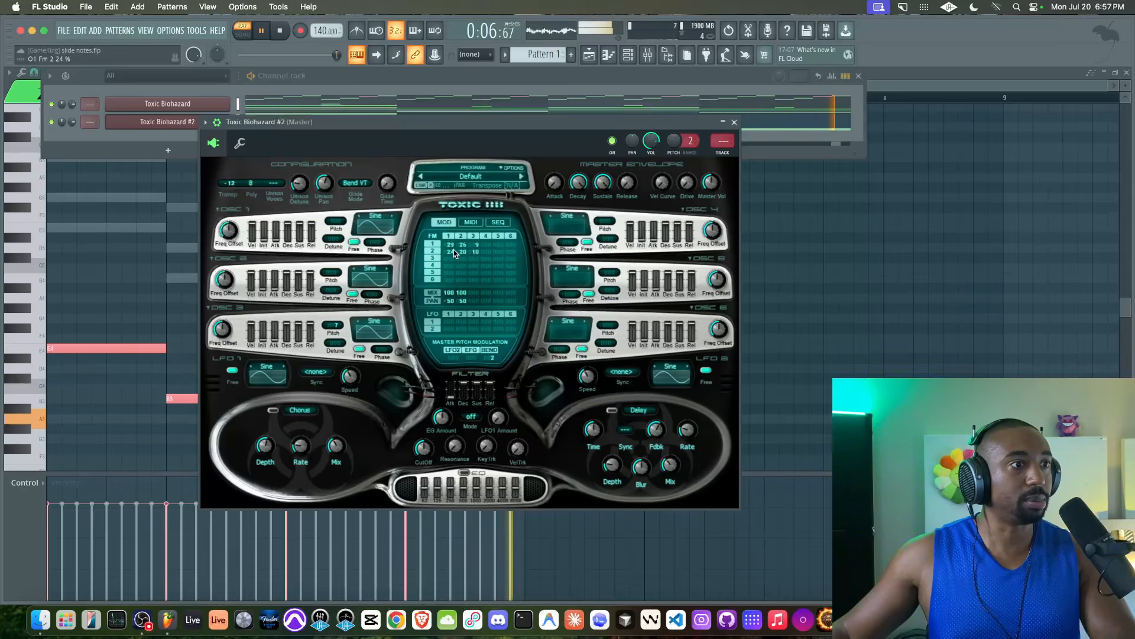
pyautogui.moveTo(463, 253); pyautogui.dragTo(456, 208)
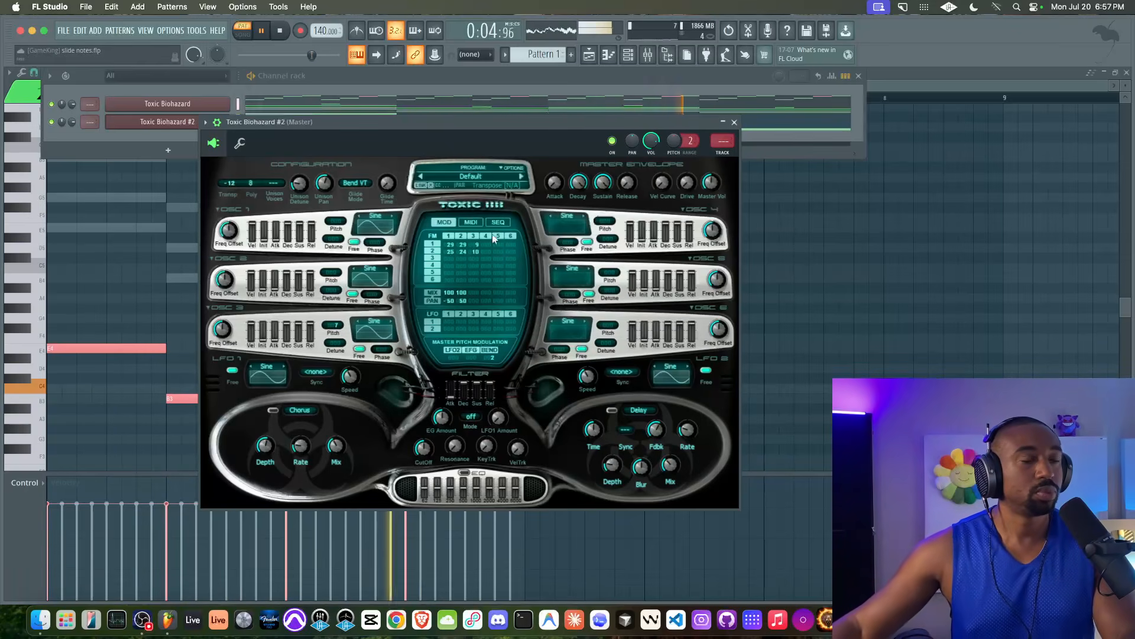
pyautogui.click(734, 122)
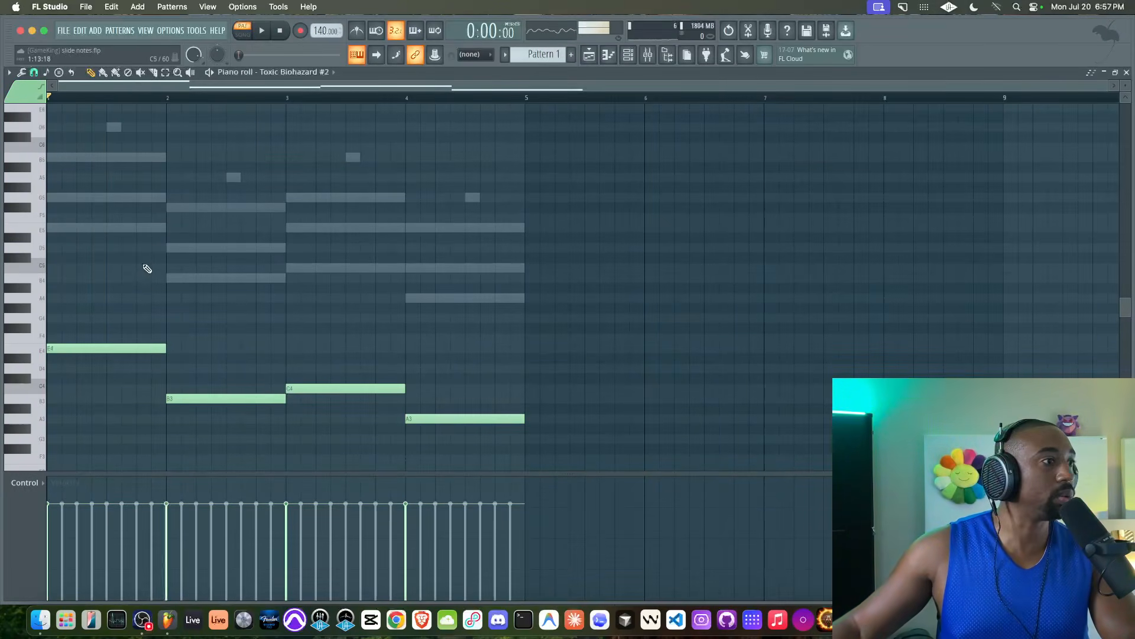
pyautogui.click(142, 231)
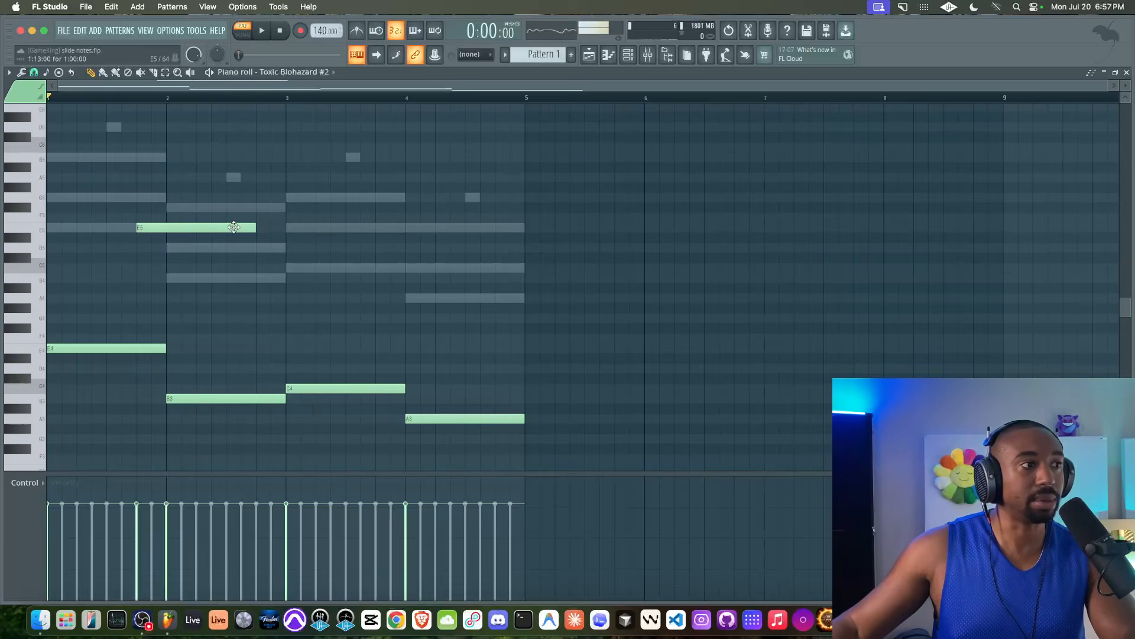
# Step: Turn the E5 note into a slide note and move it down an octave onto E4
pyautogui.doubleClick(234, 228)
pyautogui.click(635, 383)
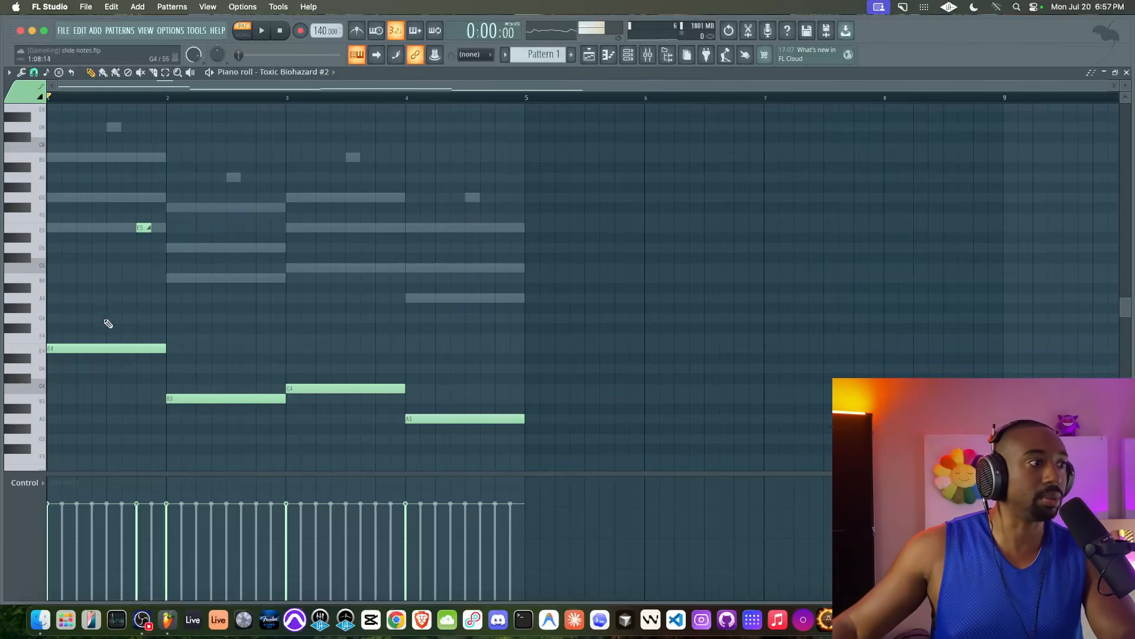
pyautogui.moveTo(128, 214); pyautogui.dragTo(142, 228)
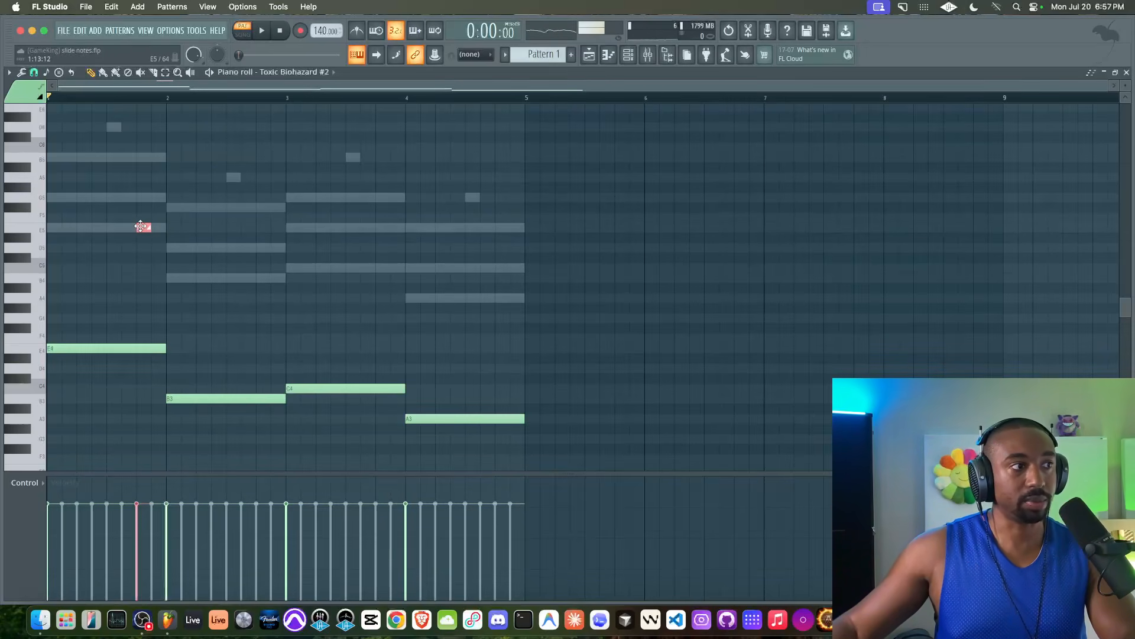
pyautogui.hotkey('ctrl', 'Down')
pyautogui.press('space')
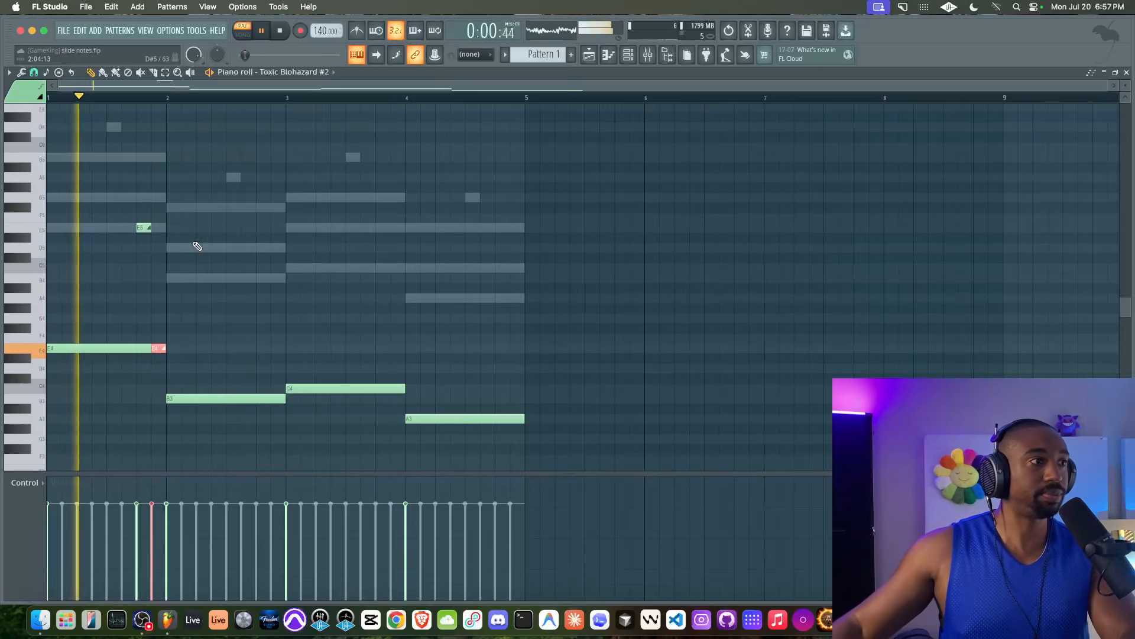
pyautogui.press('space')
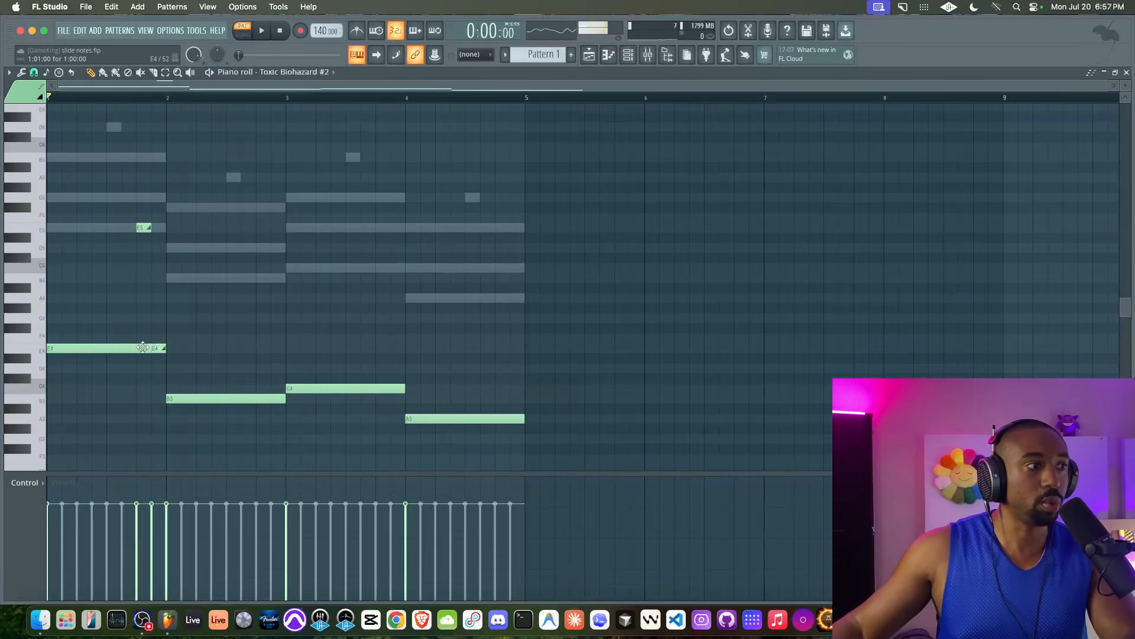
pyautogui.press('space')
pyautogui.moveTo(161, 346)
pyautogui.mouseDown()
pyautogui.moveTo(136, 348)
pyautogui.moveTo(166, 348)
pyautogui.mouseUp()
pyautogui.press('space')
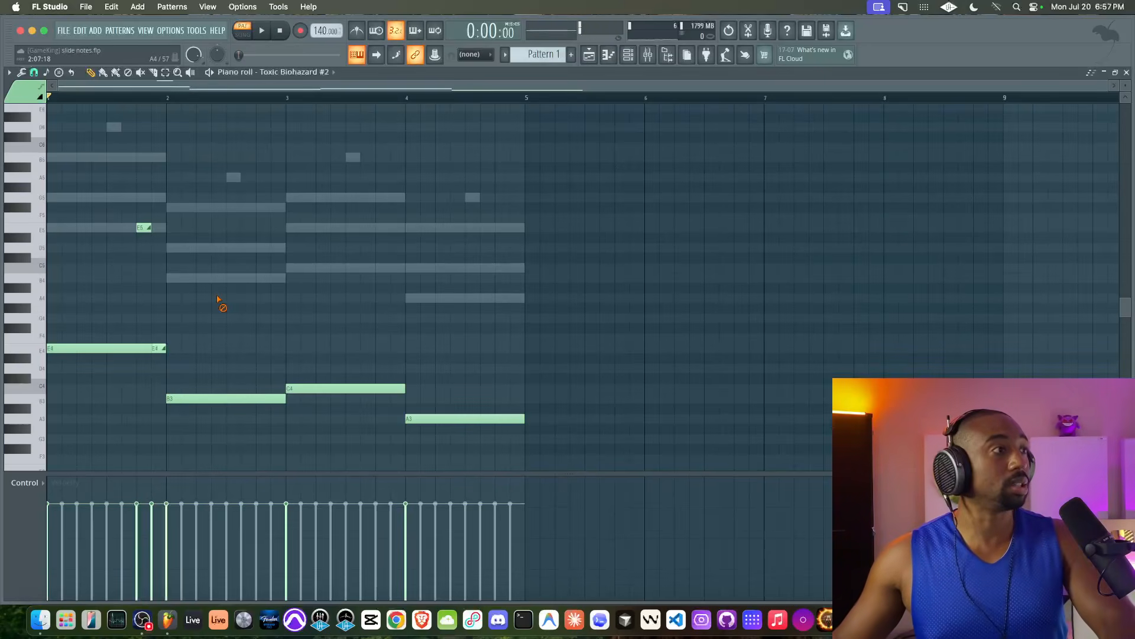
# Step: Copy the slide notes onto the later bass notes near bar 3 and audition the glide
pyautogui.press('space')
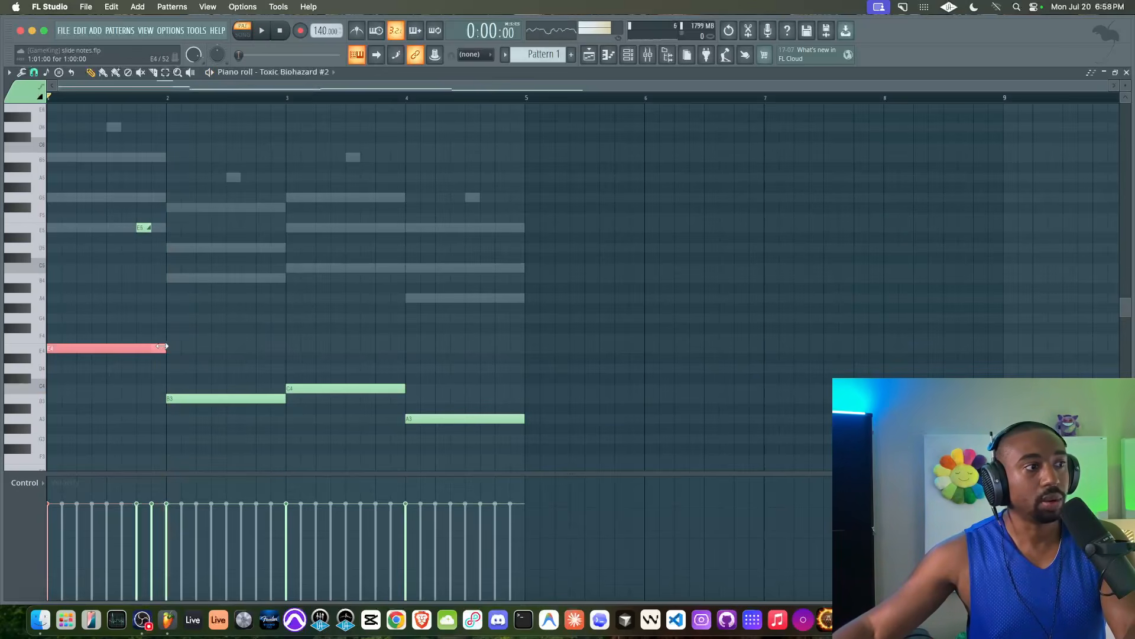
pyautogui.press('space')
pyautogui.press('space')
pyautogui.press('space')
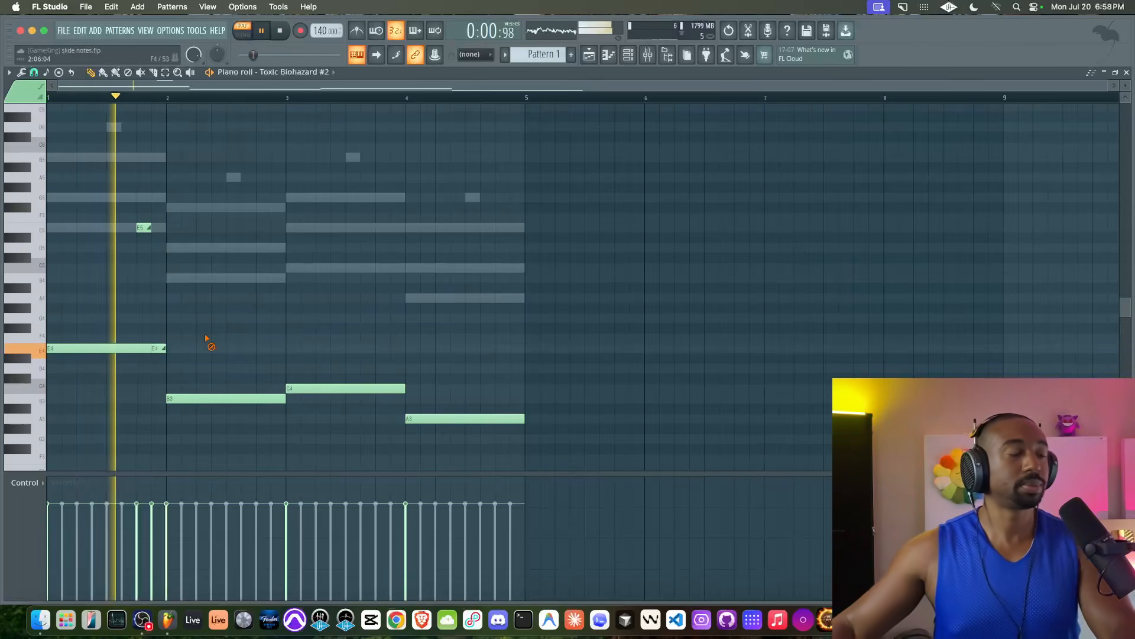
pyautogui.press('space')
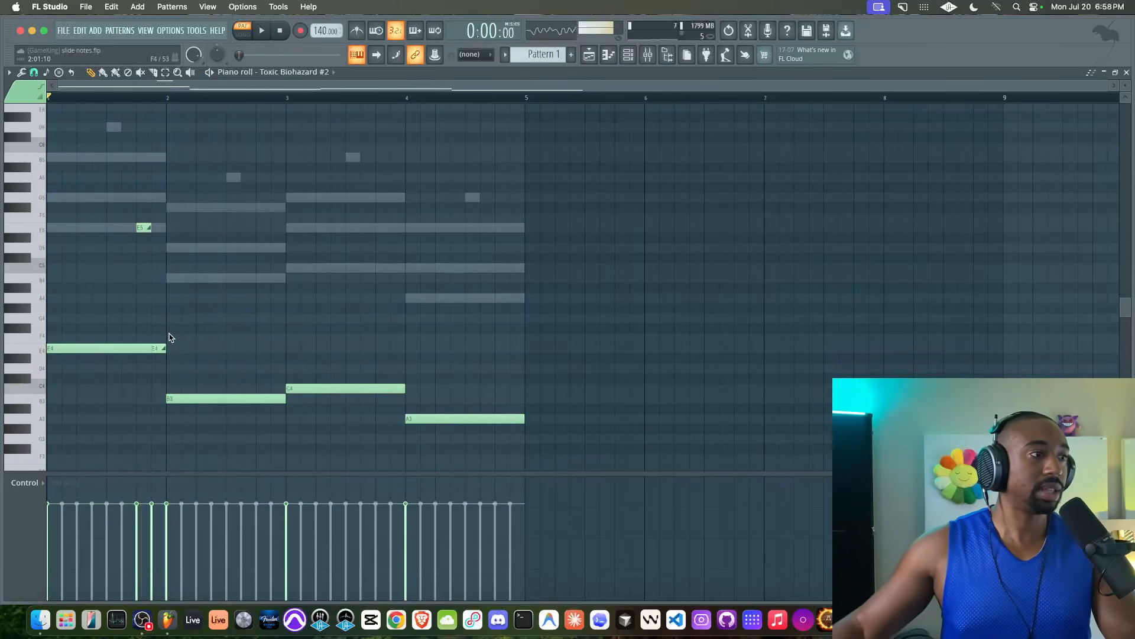
pyautogui.moveTo(155, 225); pyautogui.dragTo(496, 304)
pyautogui.press('space')
pyautogui.rightClick(449, 319)
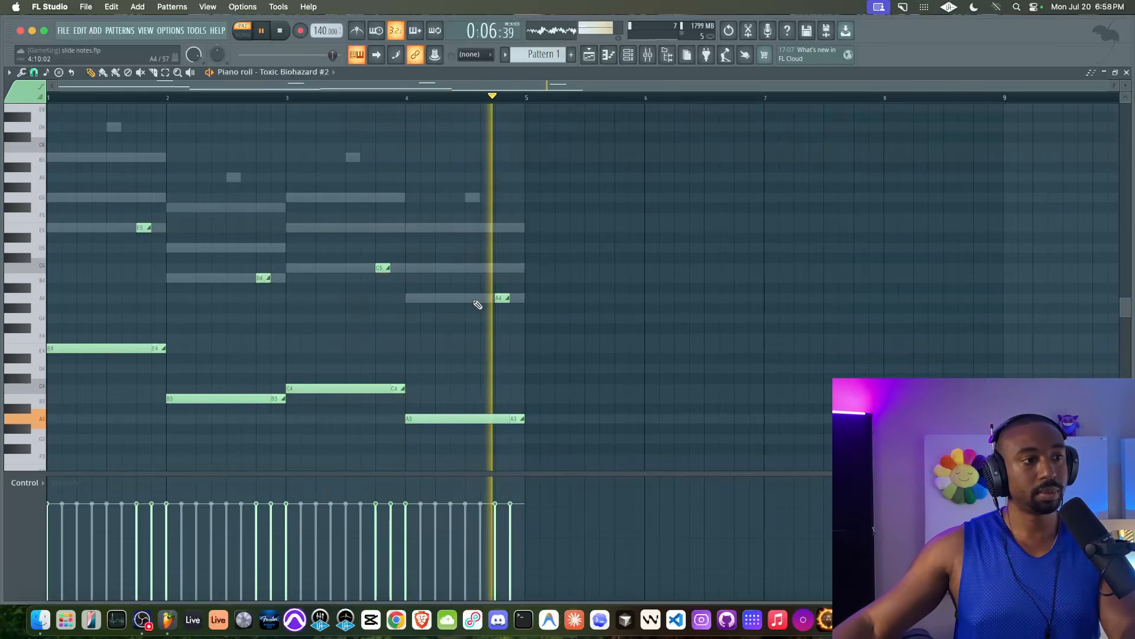
# Step: Add some drive to Toxic Biohazard #2 and switch it to mono, then close the synth
pyautogui.click(629, 56)
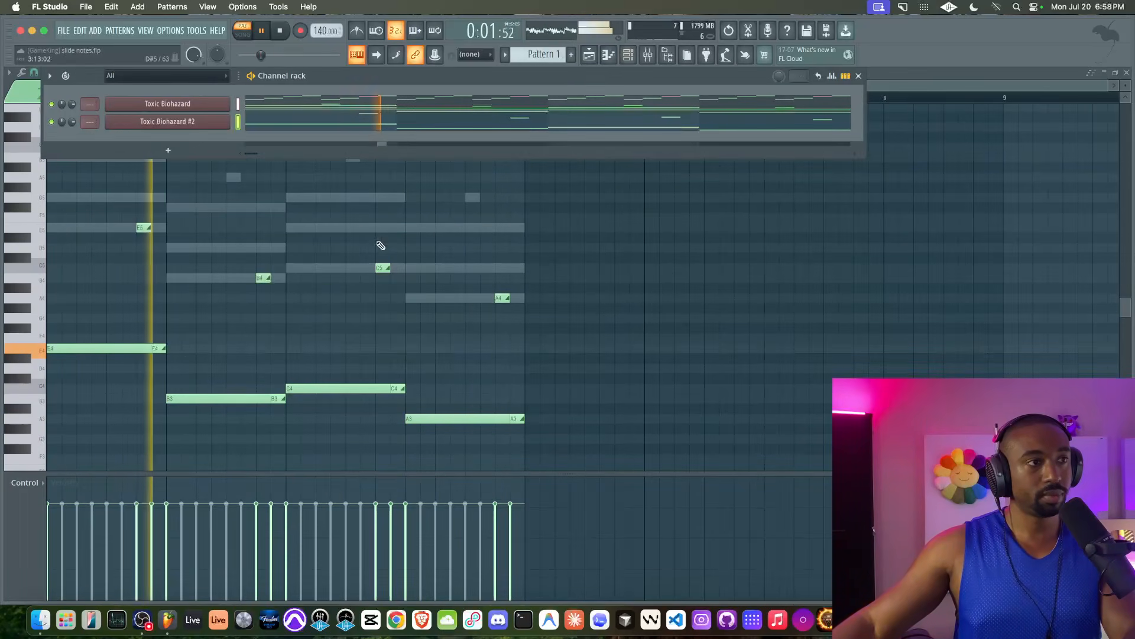
pyautogui.click(168, 122)
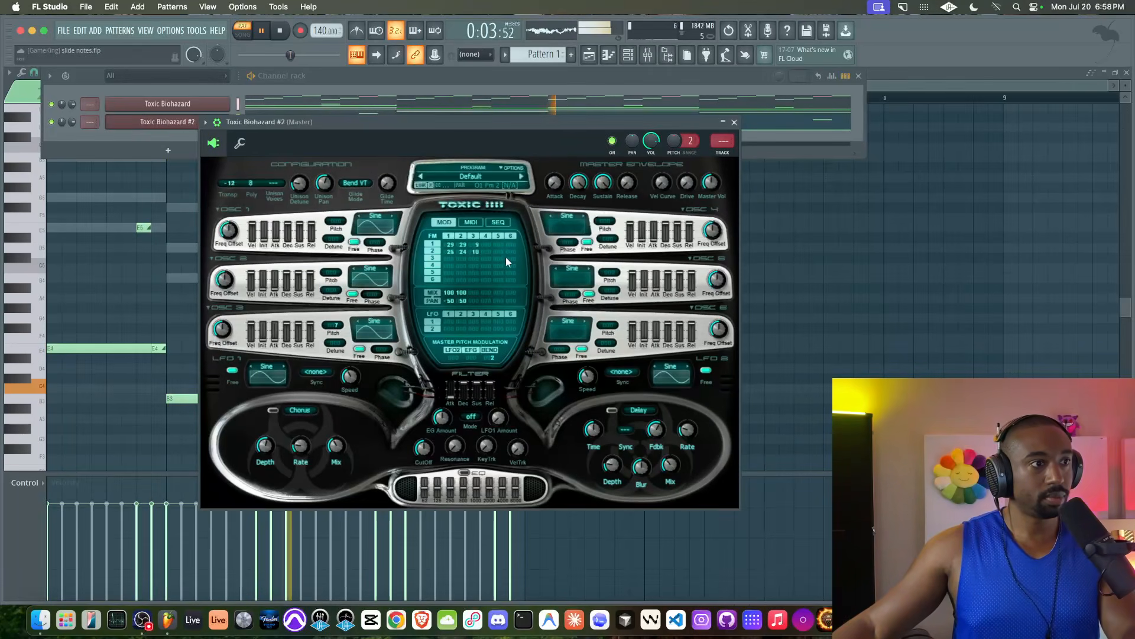
pyautogui.moveTo(687, 182); pyautogui.dragTo(687, 157)
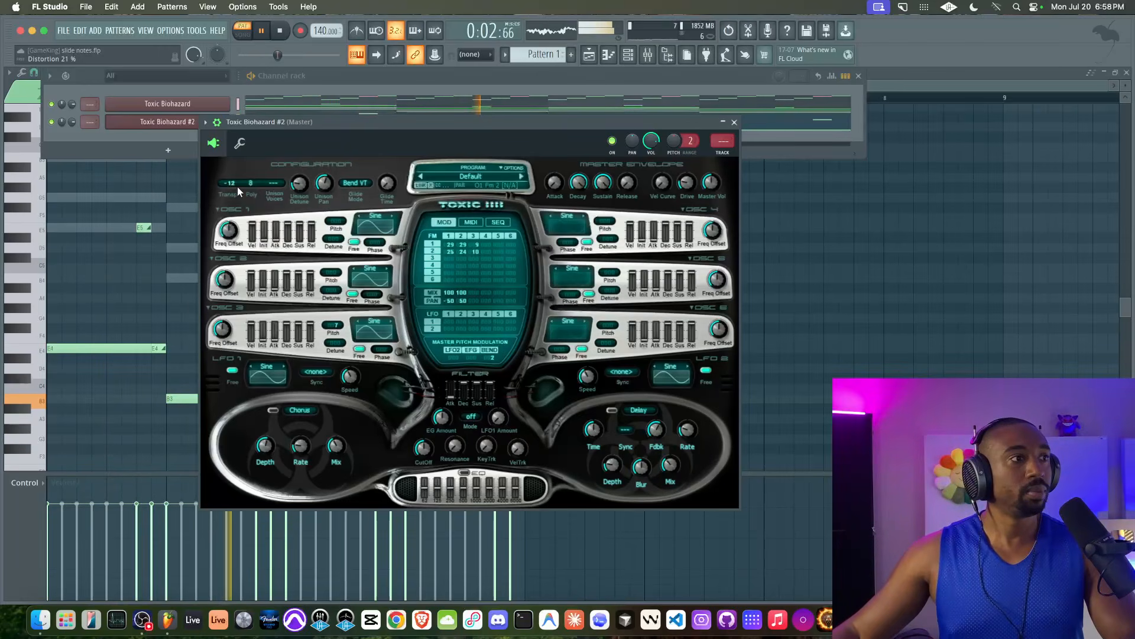
pyautogui.moveTo(251, 183); pyautogui.dragTo(262, 183)
pyautogui.press('space')
pyautogui.press('space')
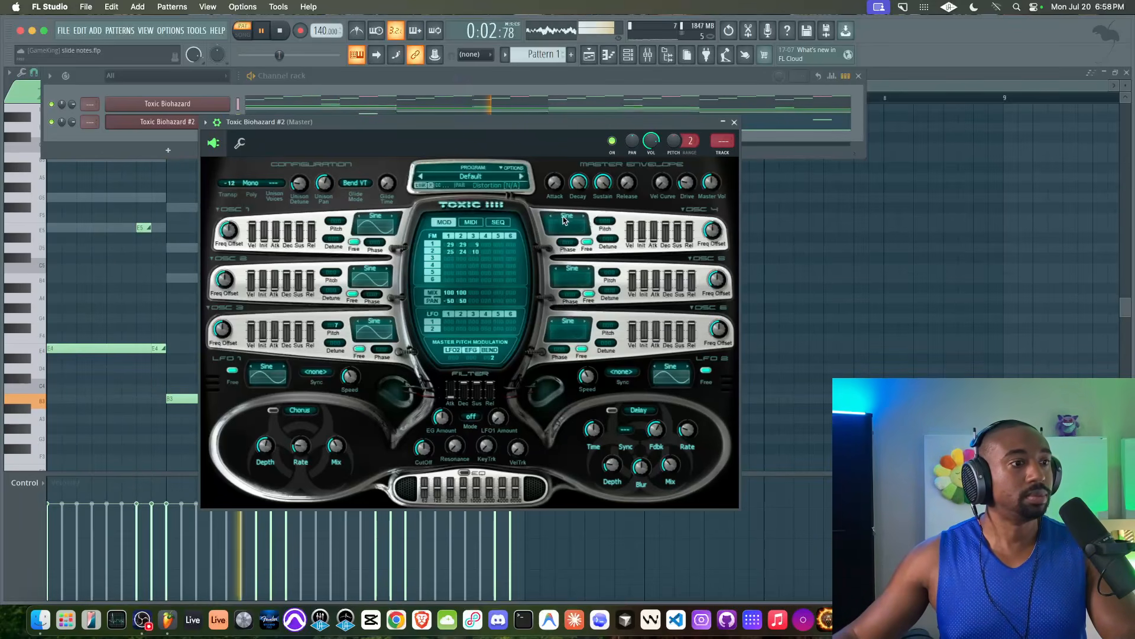
pyautogui.click(734, 122)
pyautogui.press('F6')
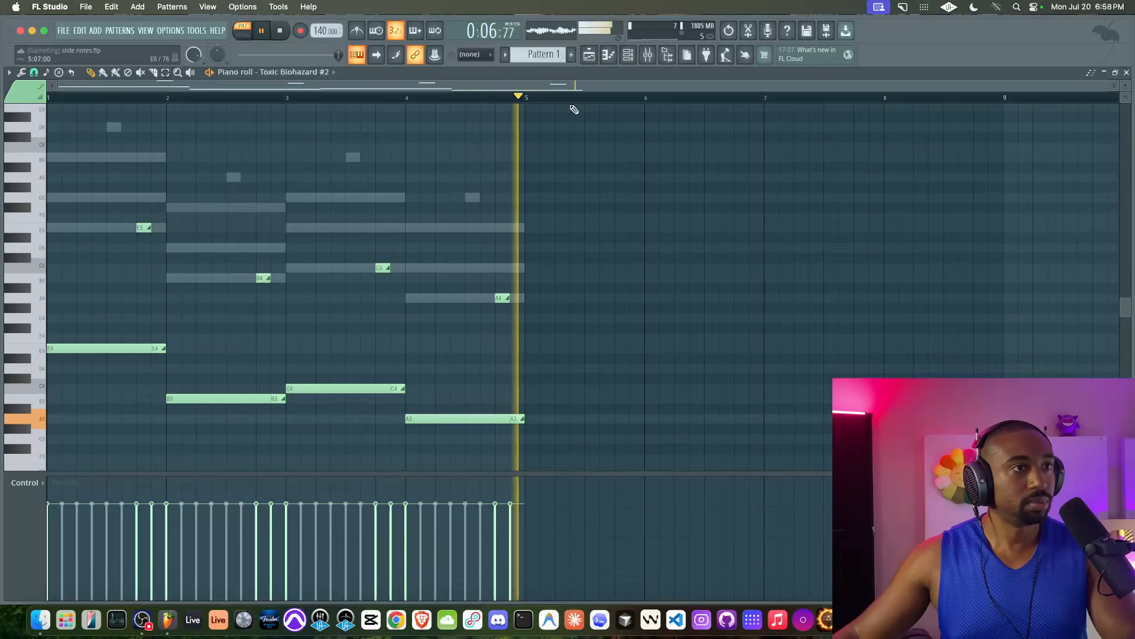
# Step: Raise oscillator 1's FM, centre oscillator 1's pan, and lower oscillator 2's FM to 34
pyautogui.click(628, 54)
pyautogui.click(203, 121)
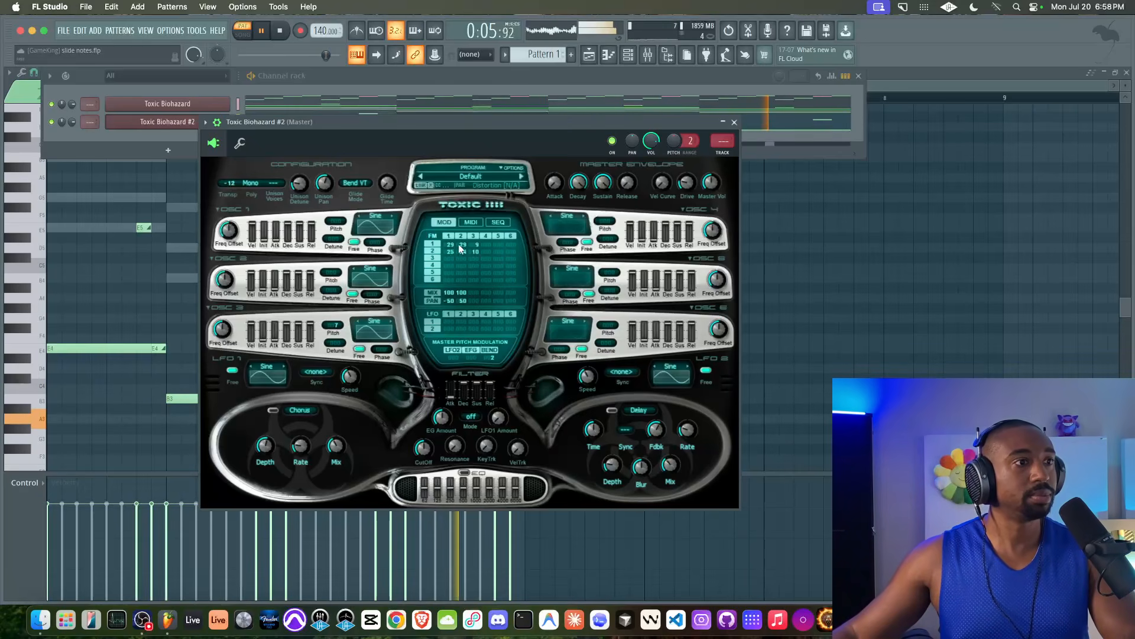
pyautogui.moveTo(451, 245); pyautogui.dragTo(451, 239)
pyautogui.moveTo(450, 302); pyautogui.dragTo(462, 331)
pyautogui.moveTo(460, 253); pyautogui.dragTo(450, 251)
pyautogui.press('space')
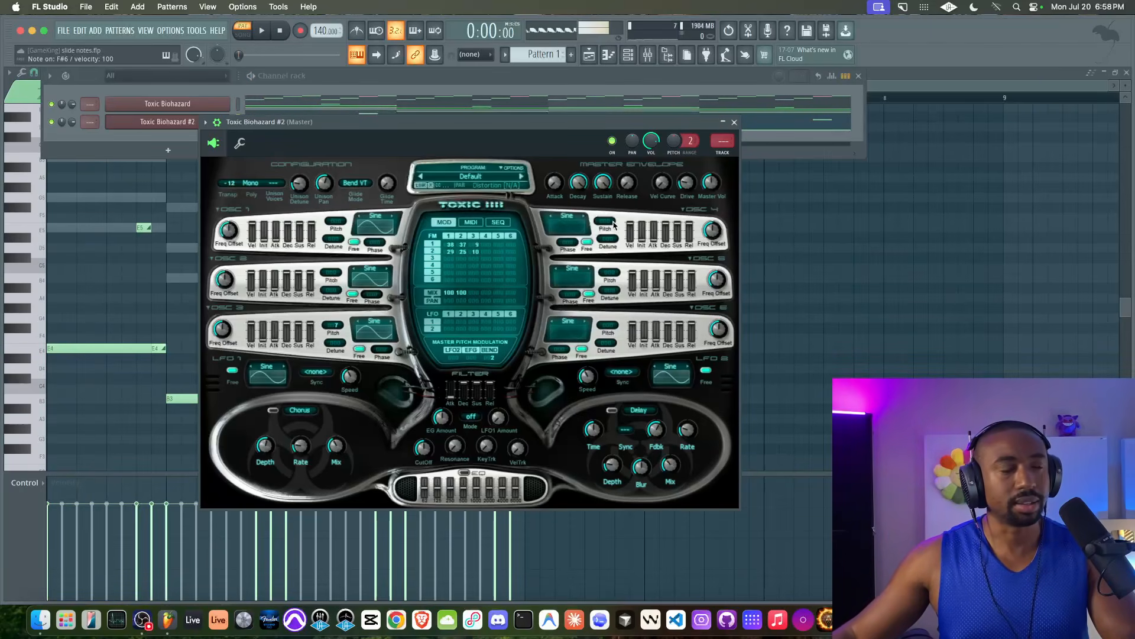
pyautogui.press('space')
pyautogui.moveTo(461, 244); pyautogui.dragTo(453, 244)
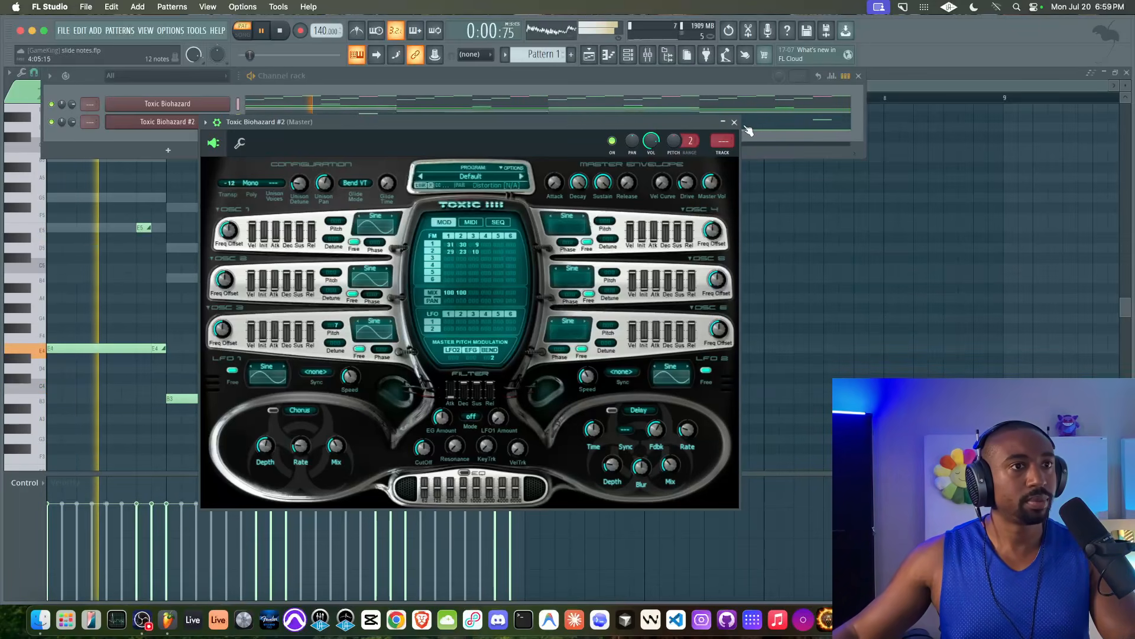
pyautogui.click(734, 122)
pyautogui.click(214, 107)
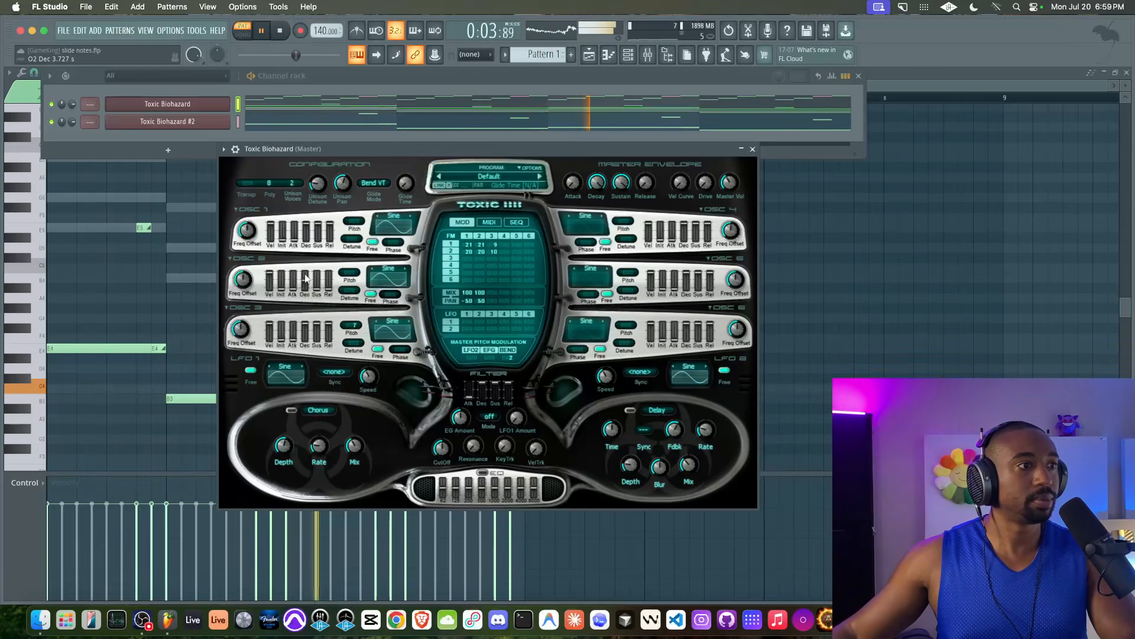
# Step: Pitch Toxic Biohazard's oscillator 2 up to 12, adjust its release, and enable delay and chorus
pyautogui.moveTo(350, 273); pyautogui.dragTo(350, 258)
pyautogui.moveTo(481, 244)
pyautogui.mouseDown()
pyautogui.moveTo(468, 245)
pyautogui.moveTo(480, 249)
pyautogui.mouseUp()
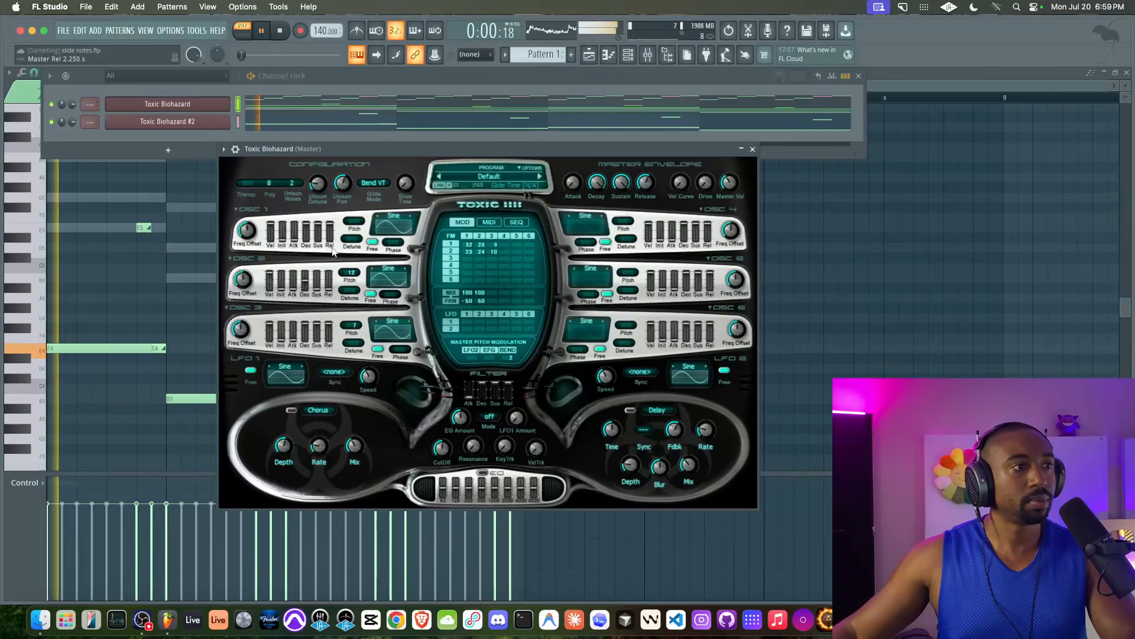
pyautogui.moveTo(329, 281); pyautogui.dragTo(329, 282)
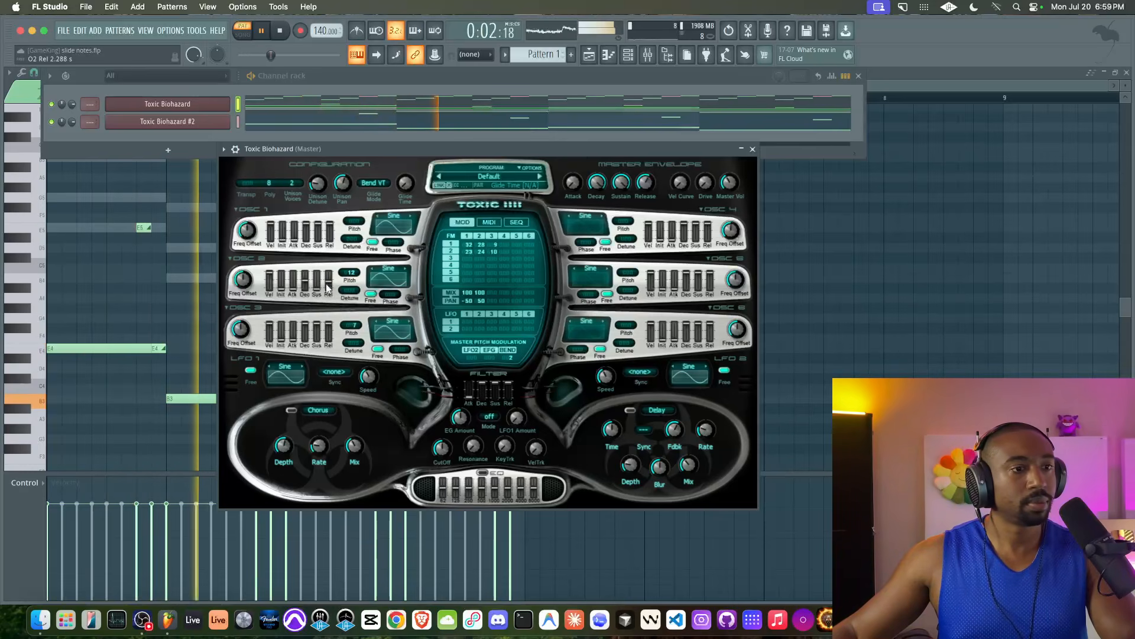
pyautogui.click(630, 410)
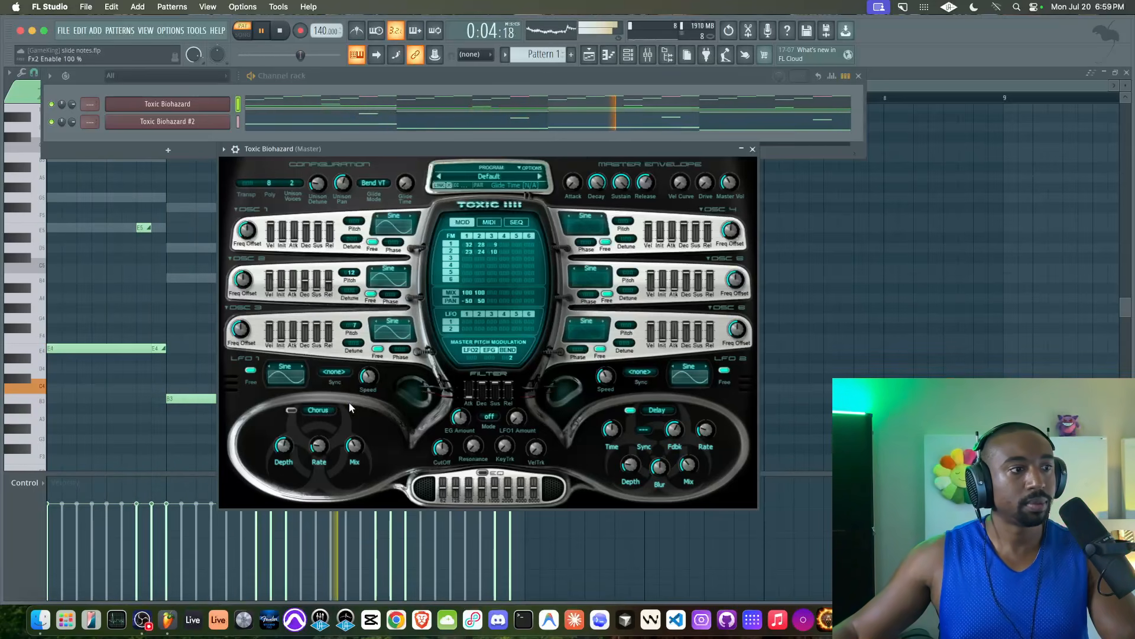
pyautogui.click(290, 411)
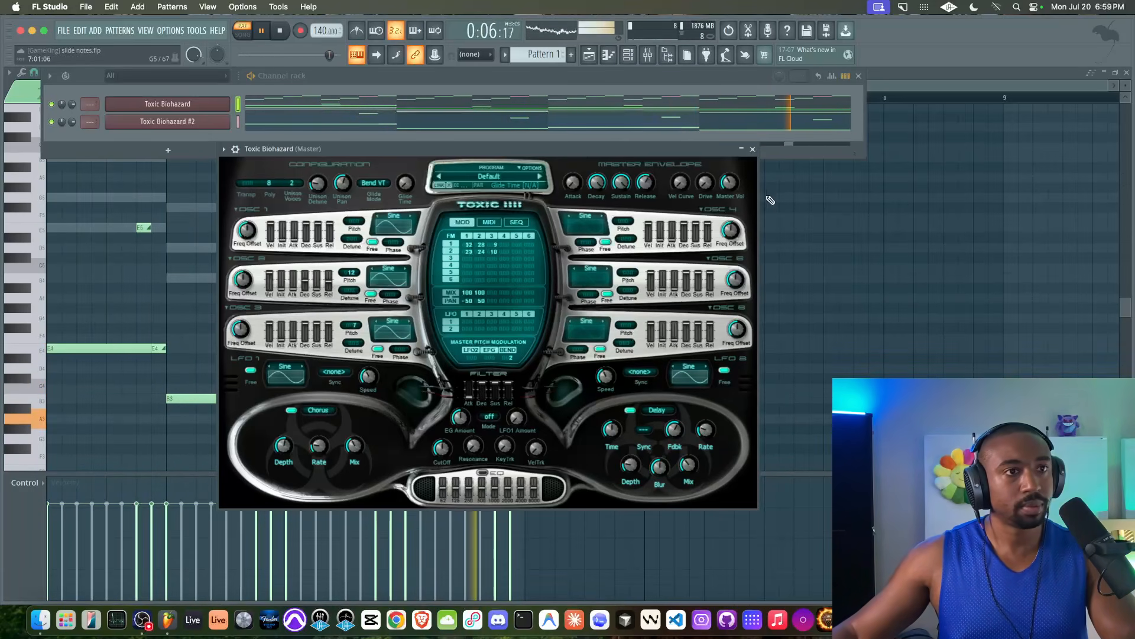
pyautogui.click(752, 149)
# Step: Delete a stray E5 note, recheck the synth during playback, and return to the Toxic Biohazard piano roll
pyautogui.click(584, 230)
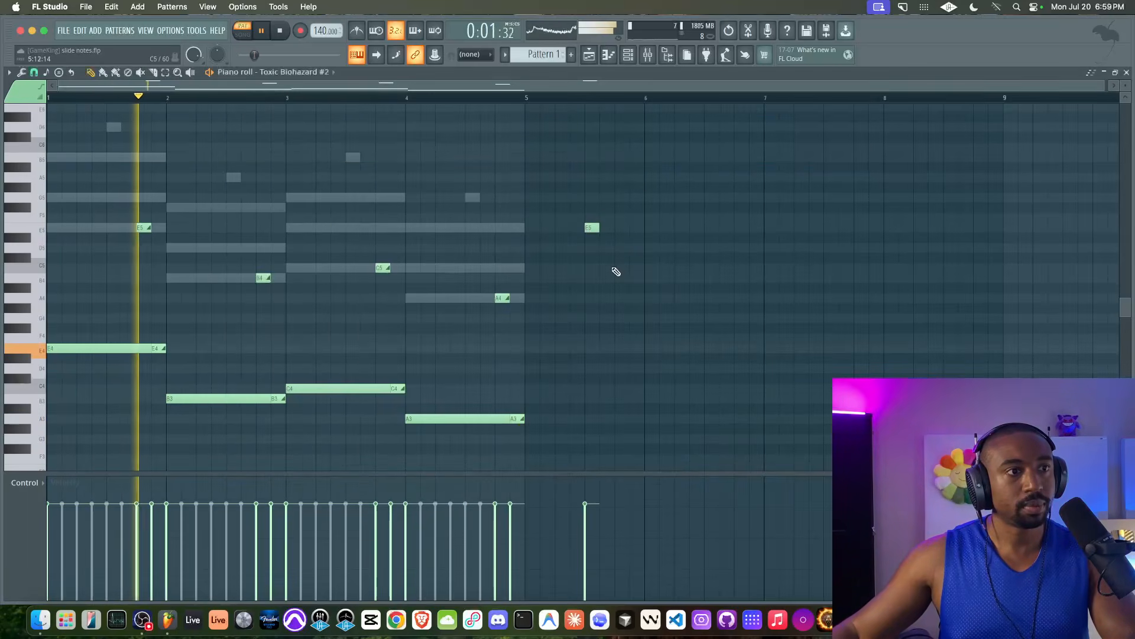
pyautogui.rightClick(590, 227)
pyautogui.click(628, 55)
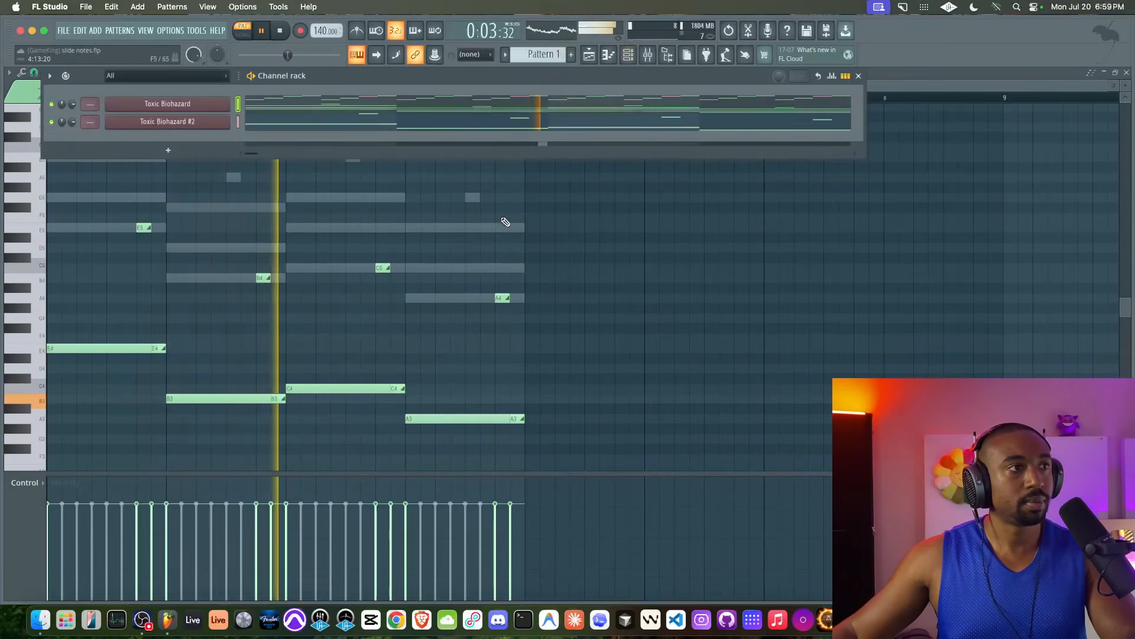
pyautogui.click(213, 105)
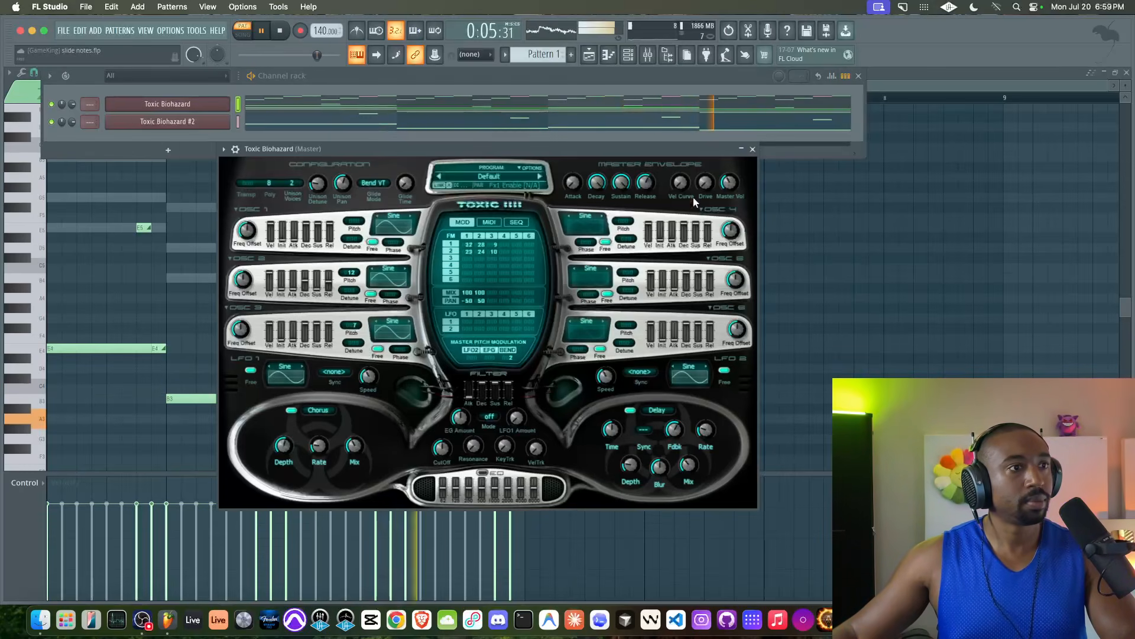
pyautogui.press('space')
pyautogui.press('space')
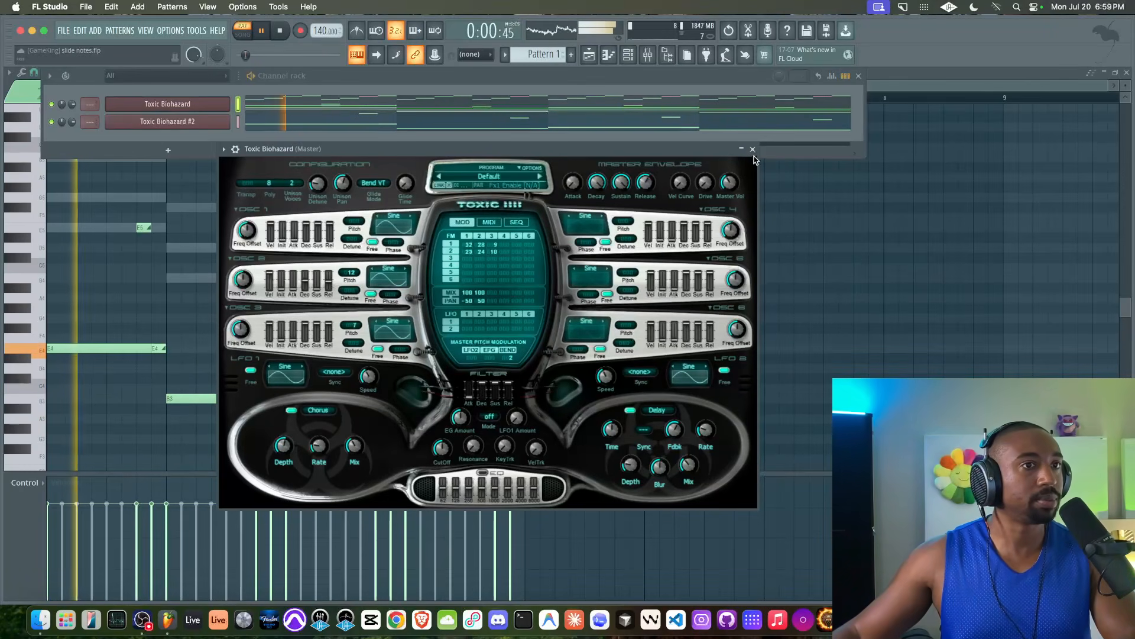
pyautogui.click(753, 149)
pyautogui.click(388, 105)
pyautogui.press('space')
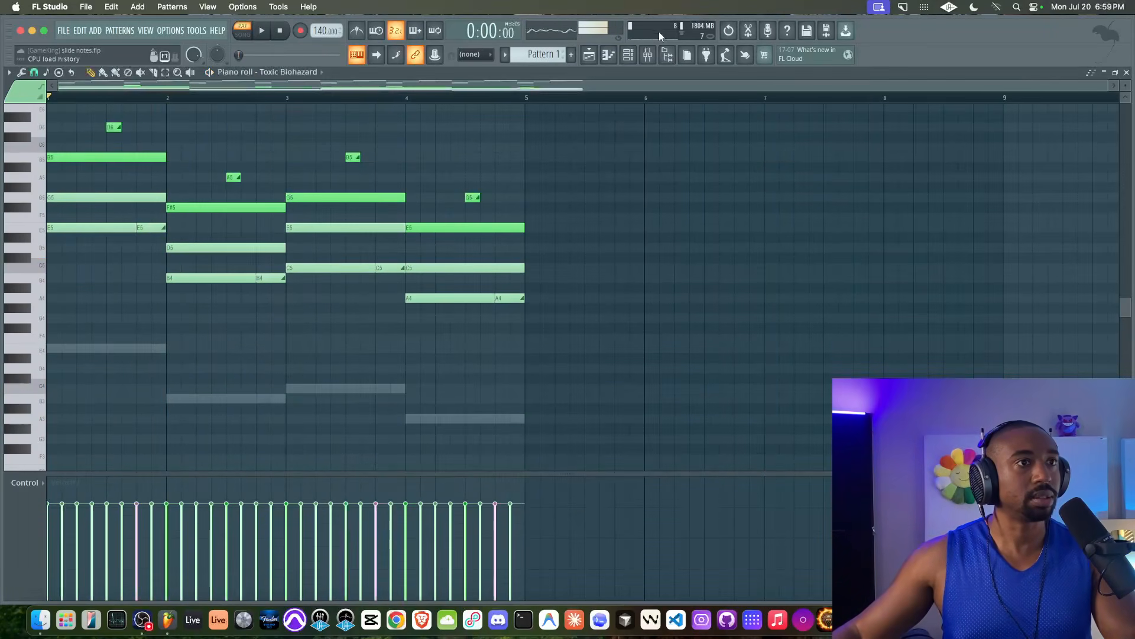
# Step: Mute Toxic Biohazard #2 and audition the chords alone in the Toxic Biohazard piano roll
pyautogui.press('F6')
pyautogui.click(52, 121)
pyautogui.press('space')
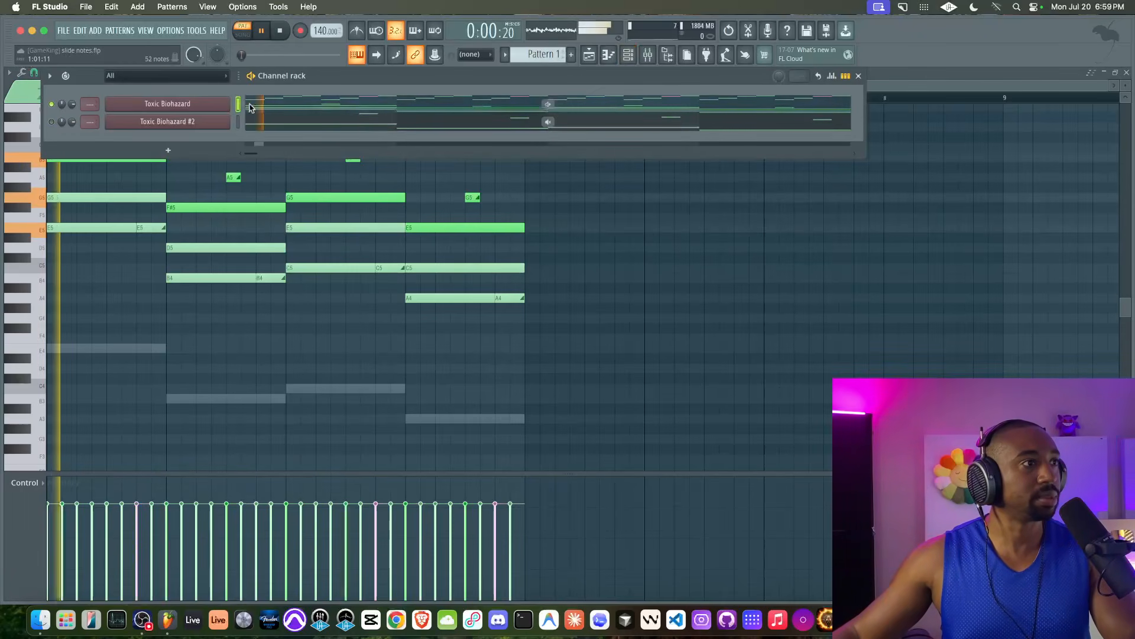
pyautogui.click(281, 110)
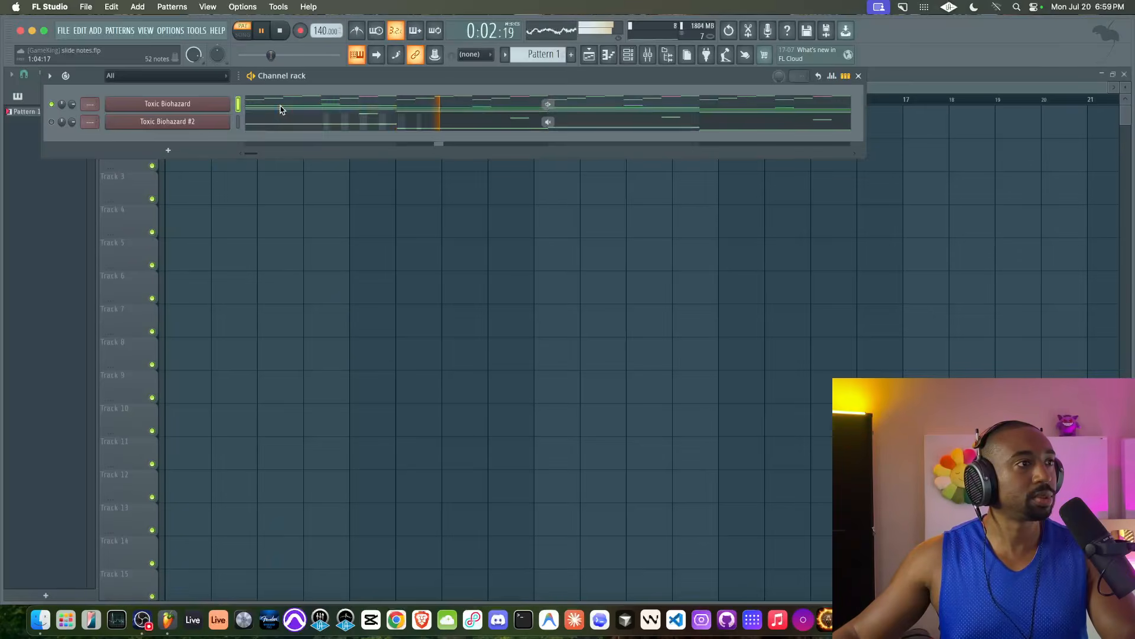
pyautogui.click(281, 110)
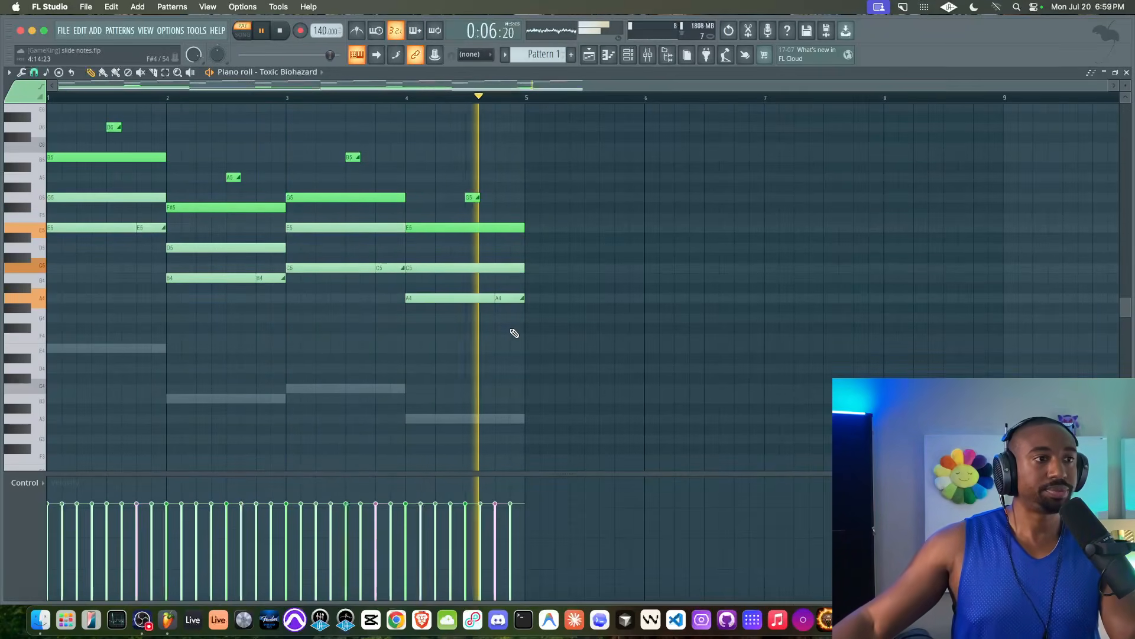
pyautogui.scroll(5, 518, 330)
pyautogui.scroll(3, 604, 255)
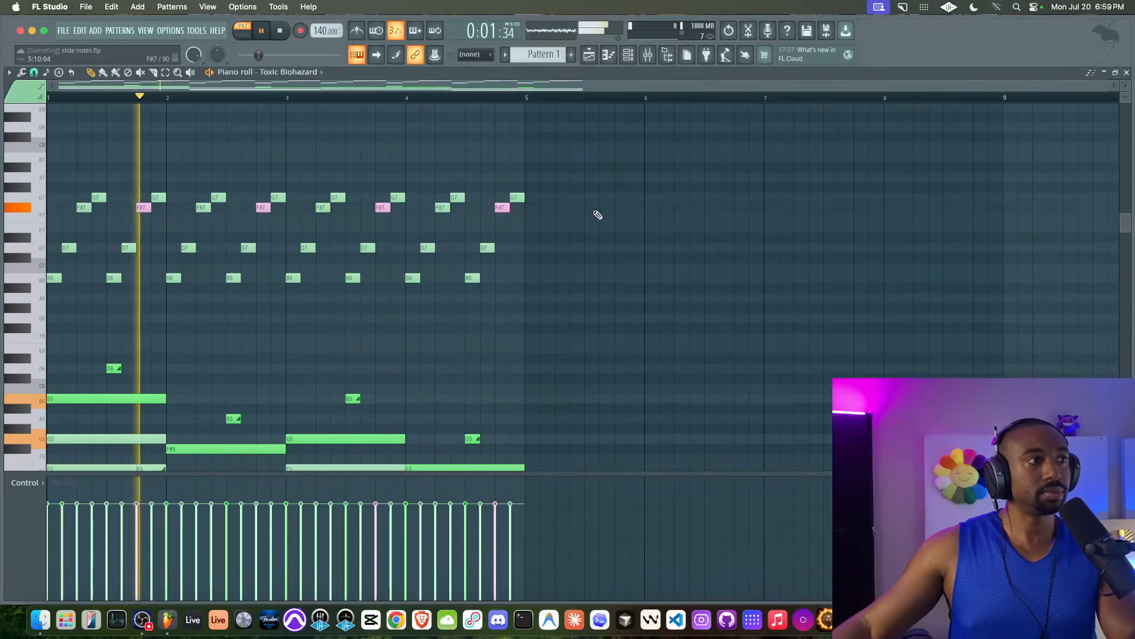
# Step: Unmute Toxic Biohazard #2 and bring up its synth controls
pyautogui.click(628, 56)
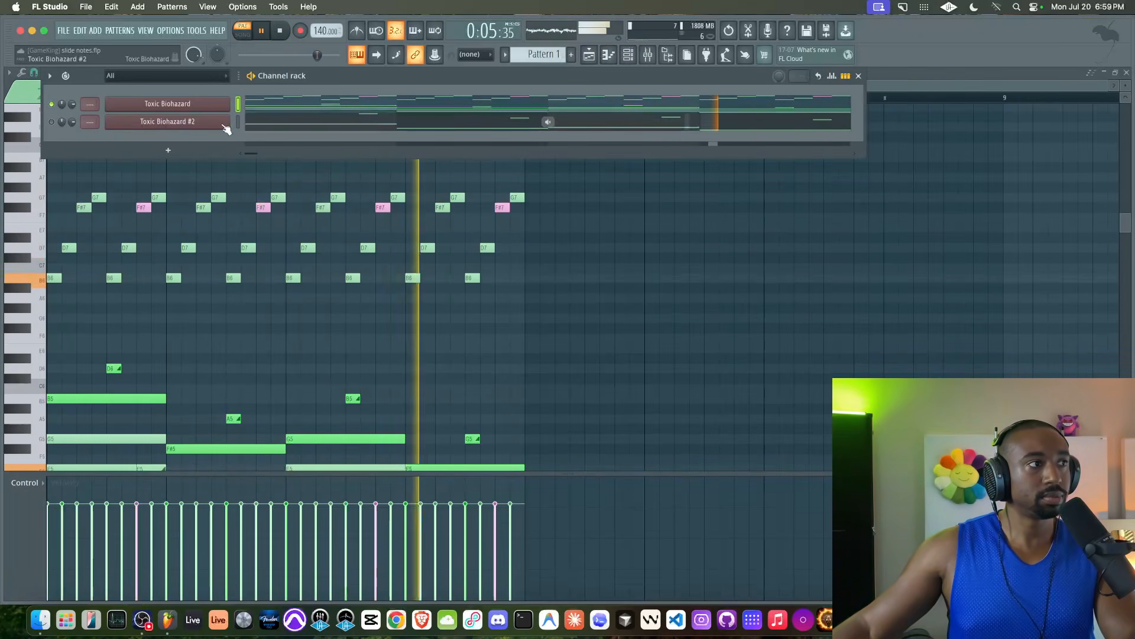
pyautogui.click(51, 122)
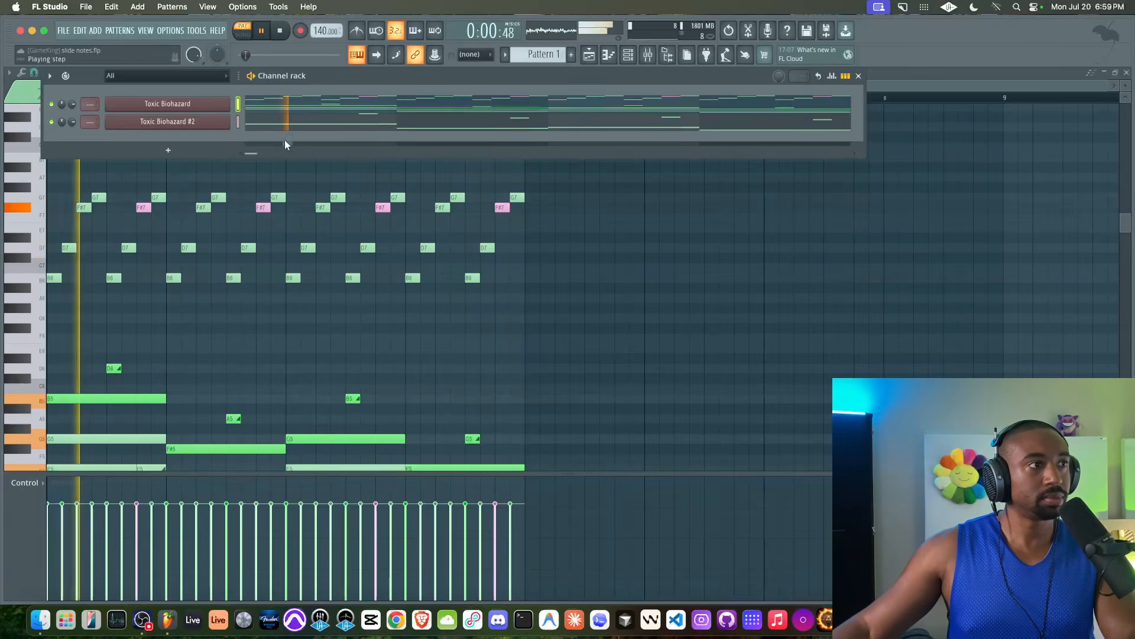
pyautogui.rightClick(553, 280)
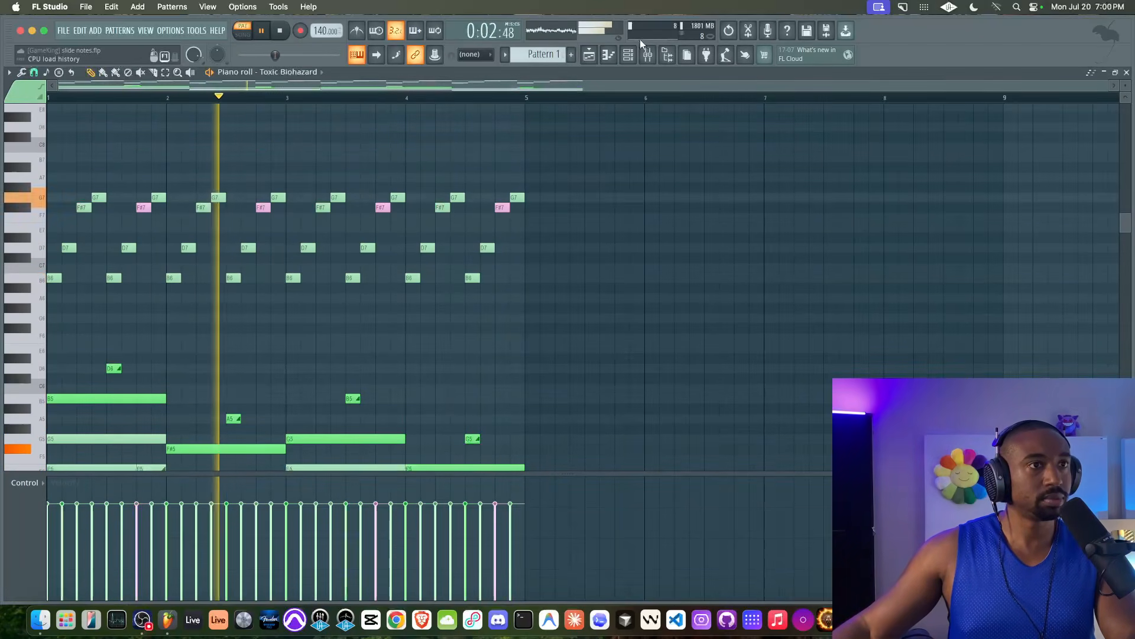
pyautogui.click(628, 56)
pyautogui.click(201, 123)
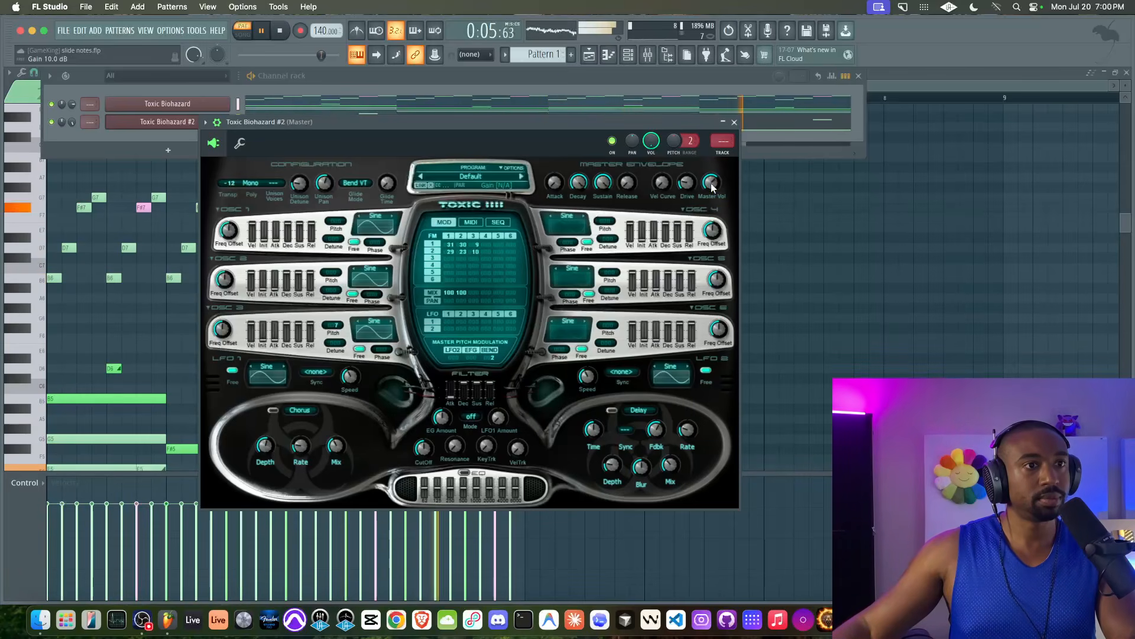
# Step: Close Toxic Biohazard #2's synth and save the project as slide notes.flp
pyautogui.click(734, 122)
pyautogui.rightClick(706, 258)
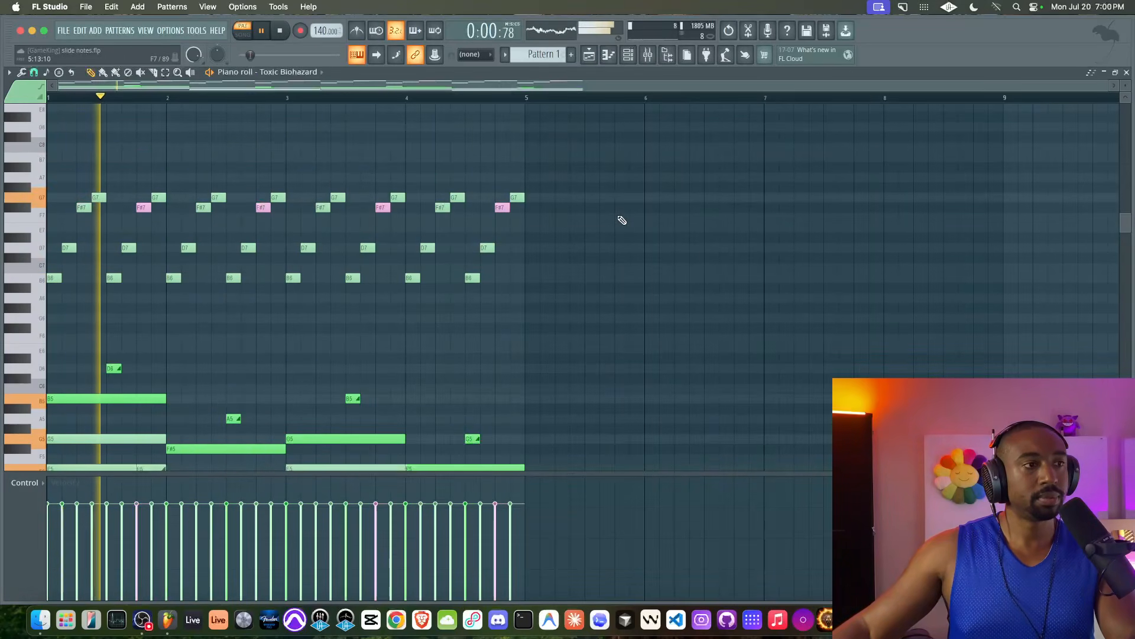
pyautogui.scroll(-3, 620, 218)
pyautogui.press('F6')
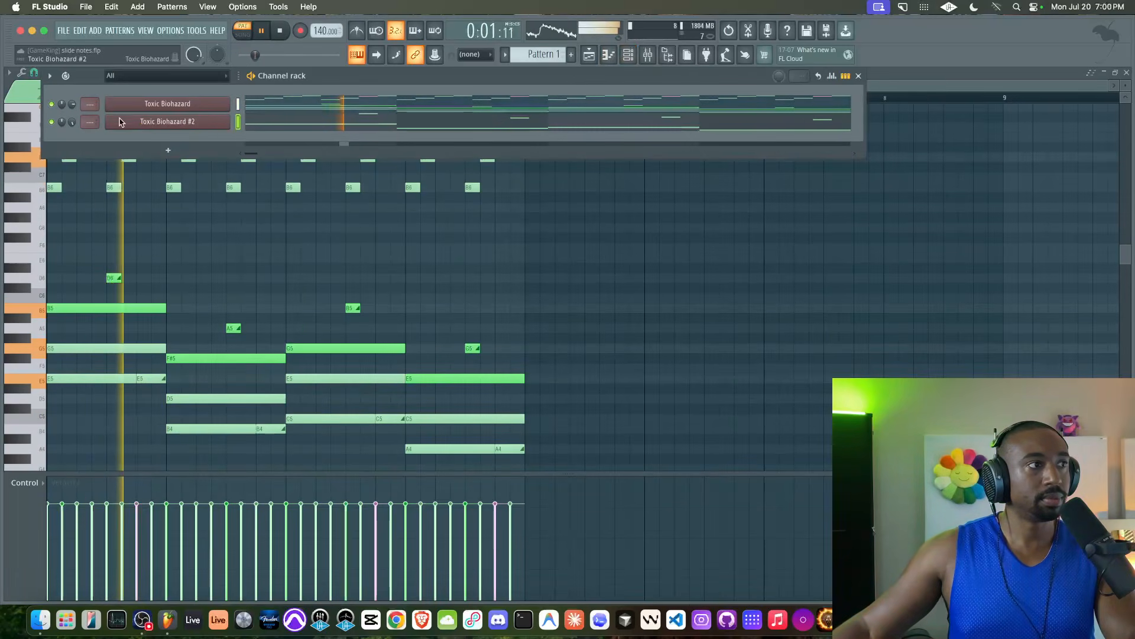
pyautogui.press('F6')
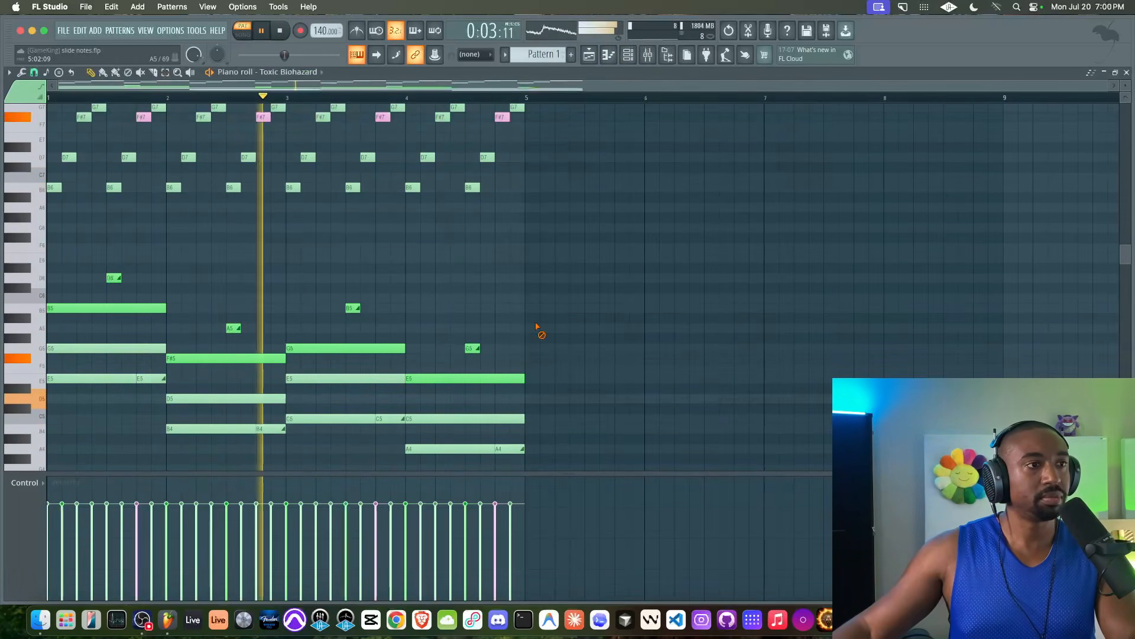
pyautogui.press('super+s')
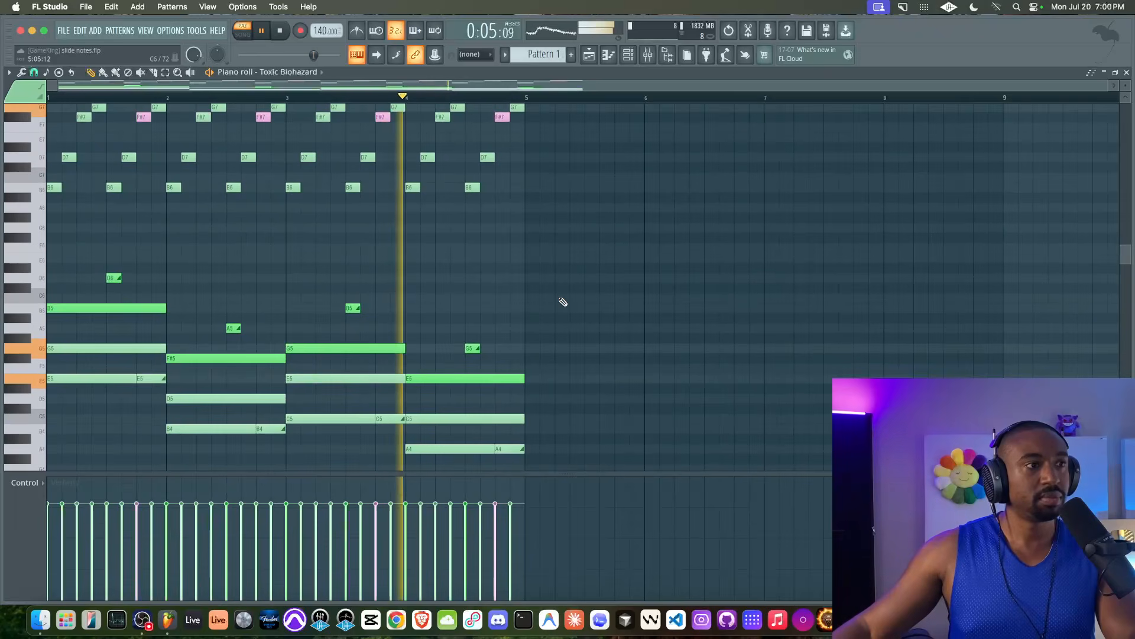
# Step: Check the first Toxic Biohazard synth, then close it to return to the piano roll
pyautogui.scroll(1, 603, 201)
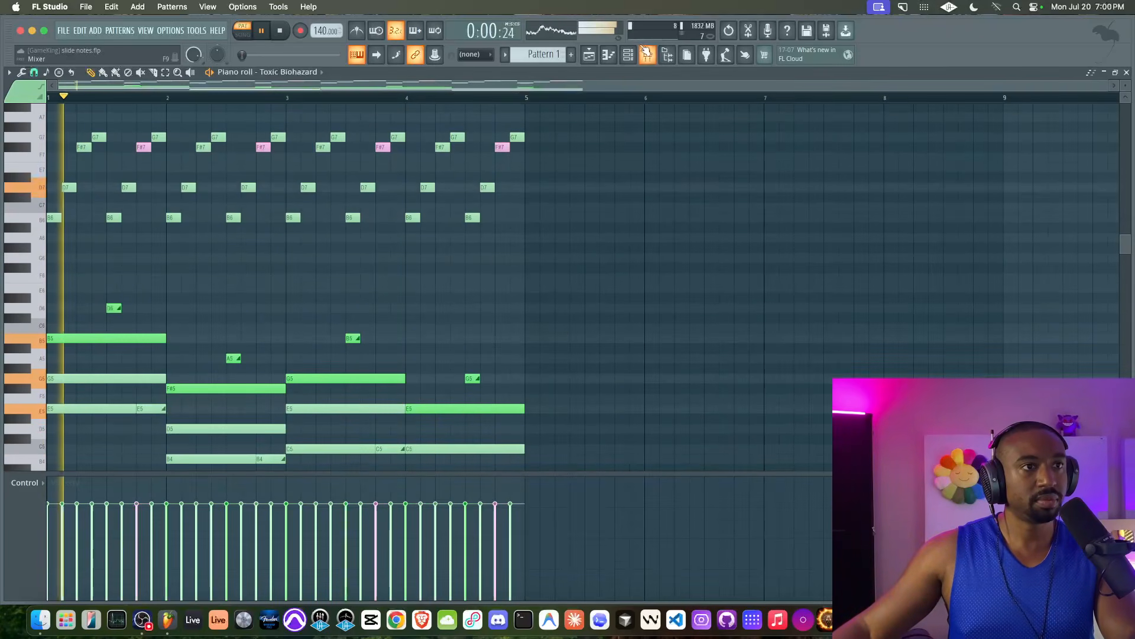
pyautogui.click(627, 55)
pyautogui.click(168, 104)
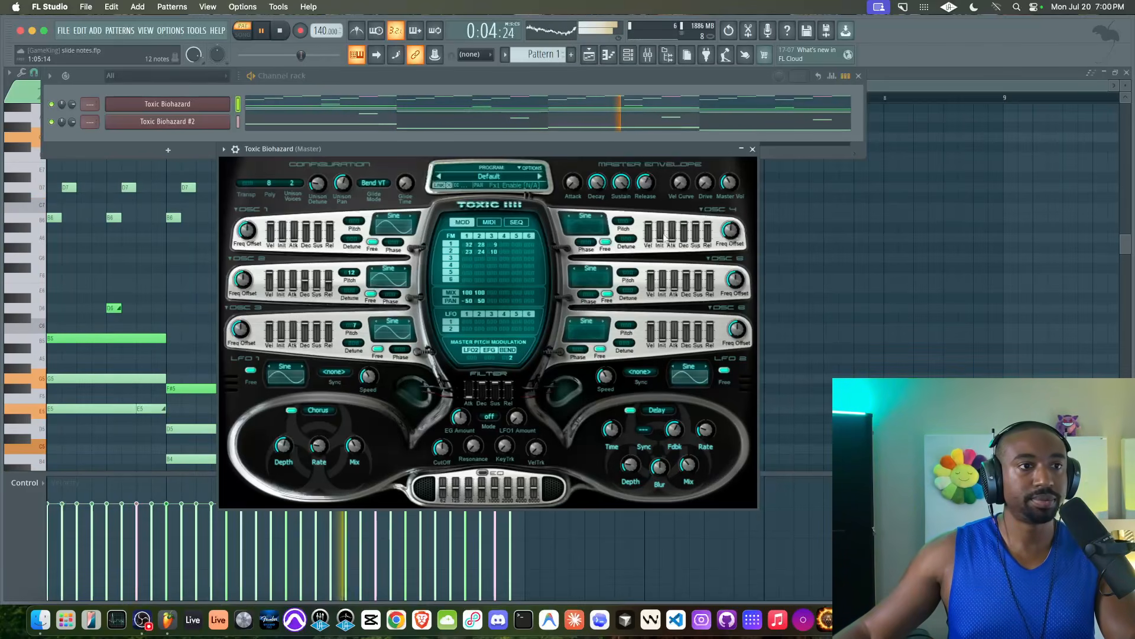
pyautogui.click(753, 149)
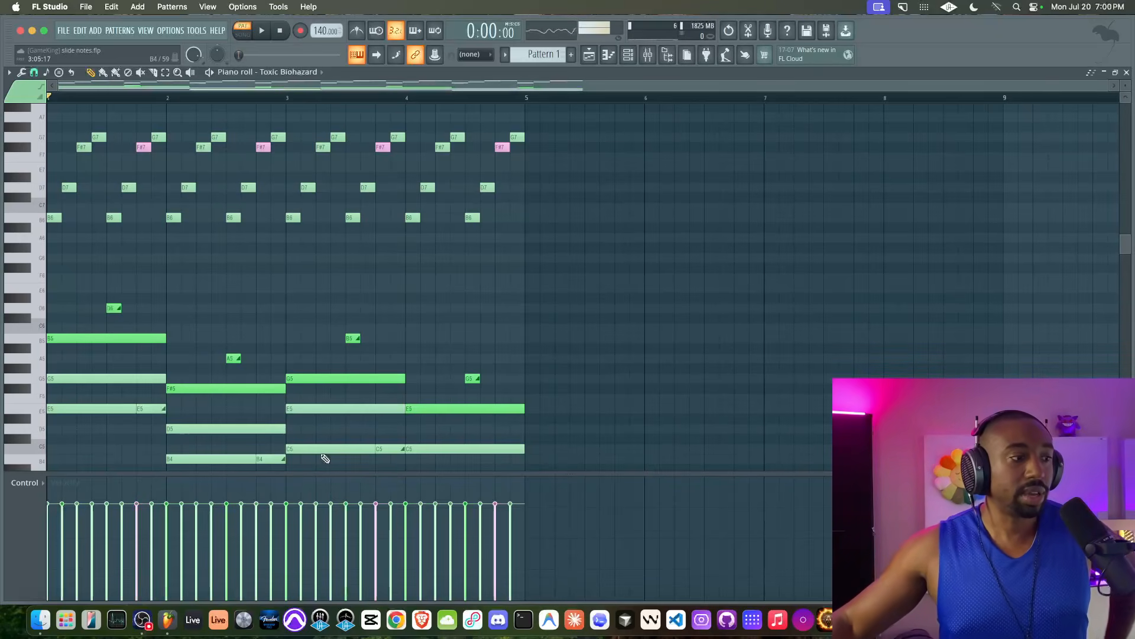
pyautogui.click(148, 612)
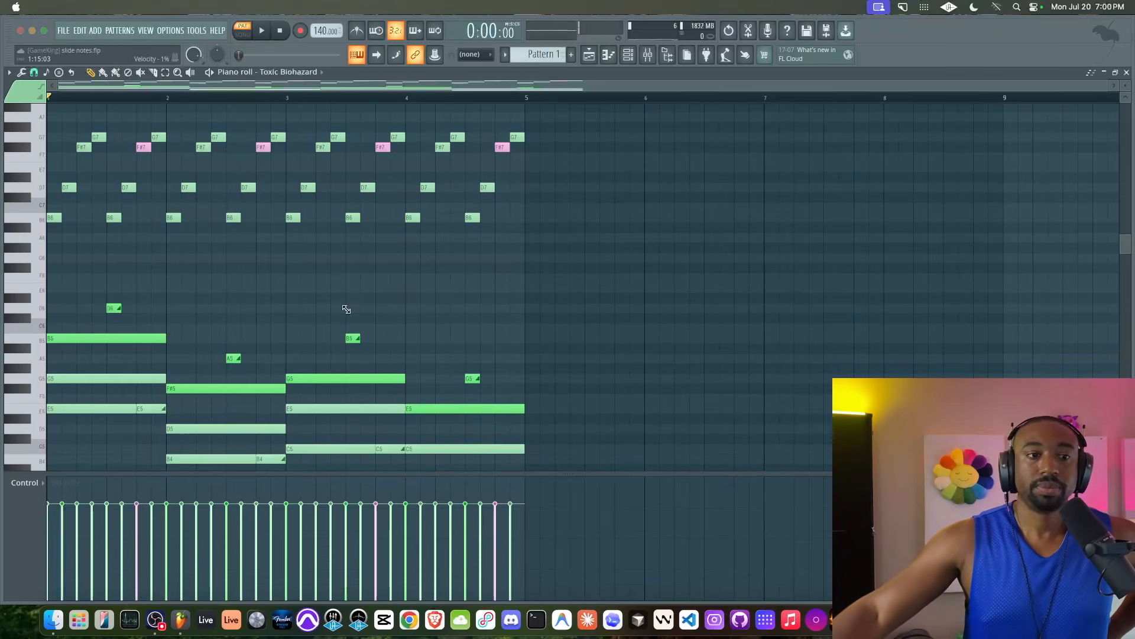